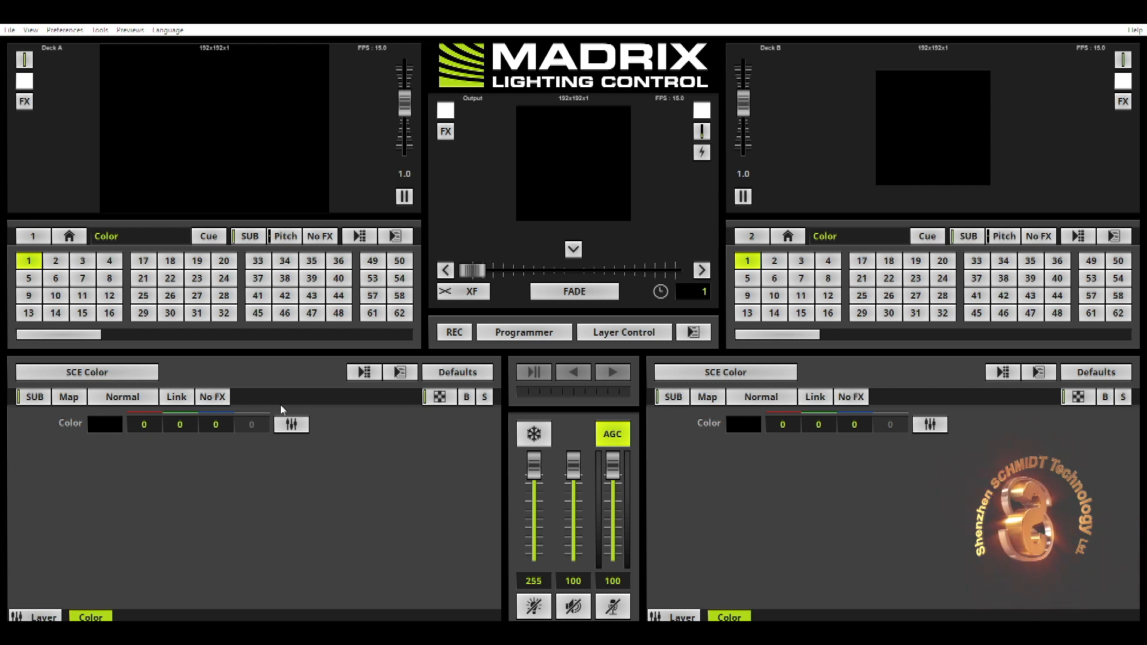
Step: Load the SCE Rotating Shapes effect in storage place 1 of Deck A and set its BPM to 0
click(286, 492)
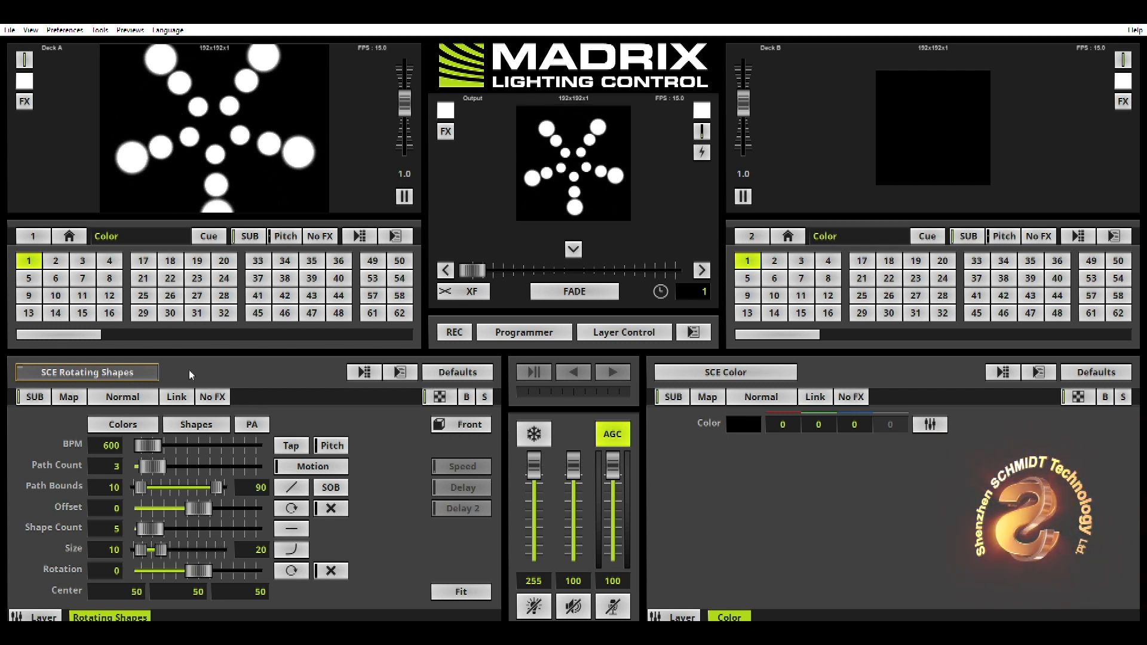
drag(148, 445, 80, 427)
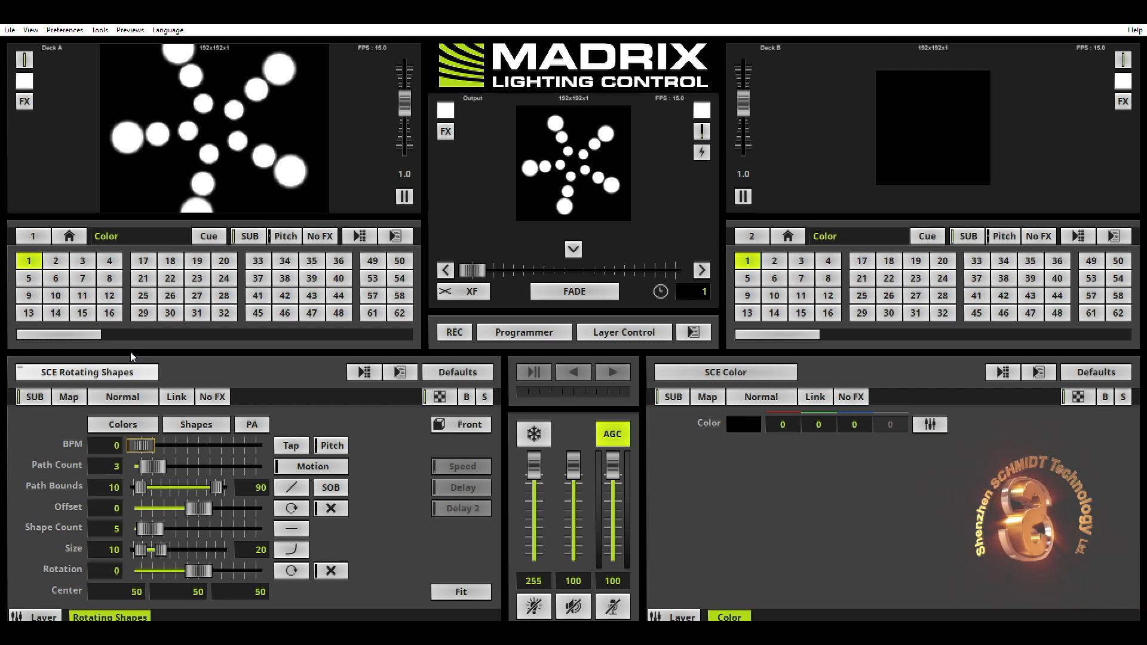
click(83, 260)
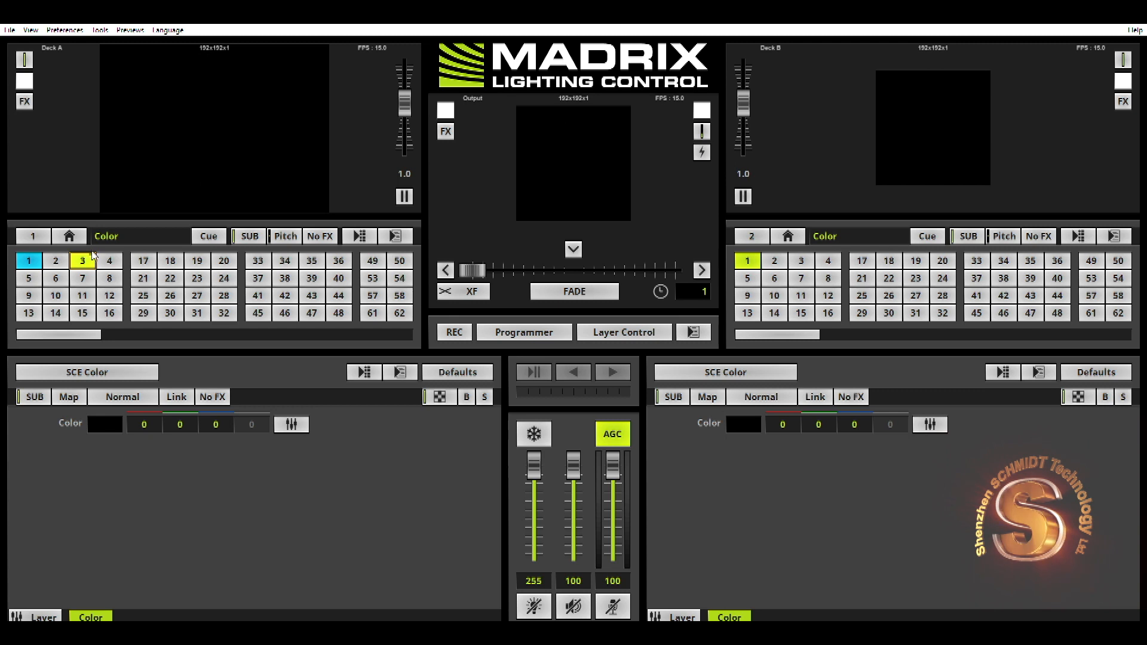
click(35, 256)
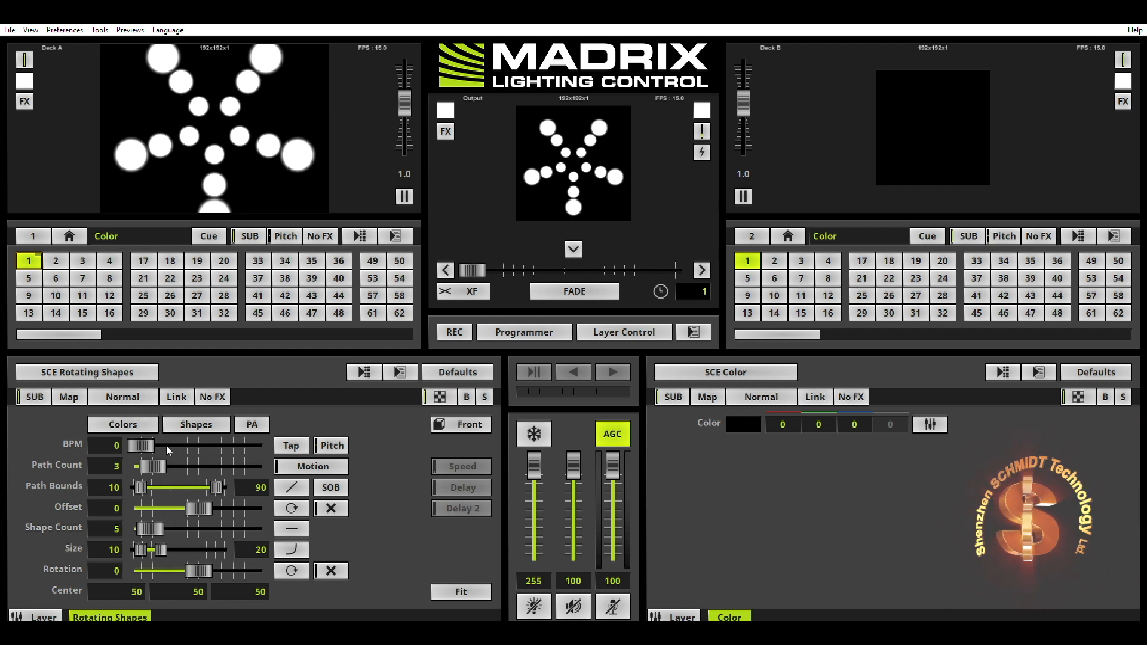
Step: Set the effect's Path Count to 7 and give both Path Bounds and Size the full range from 0 to 100
drag(153, 466, 185, 461)
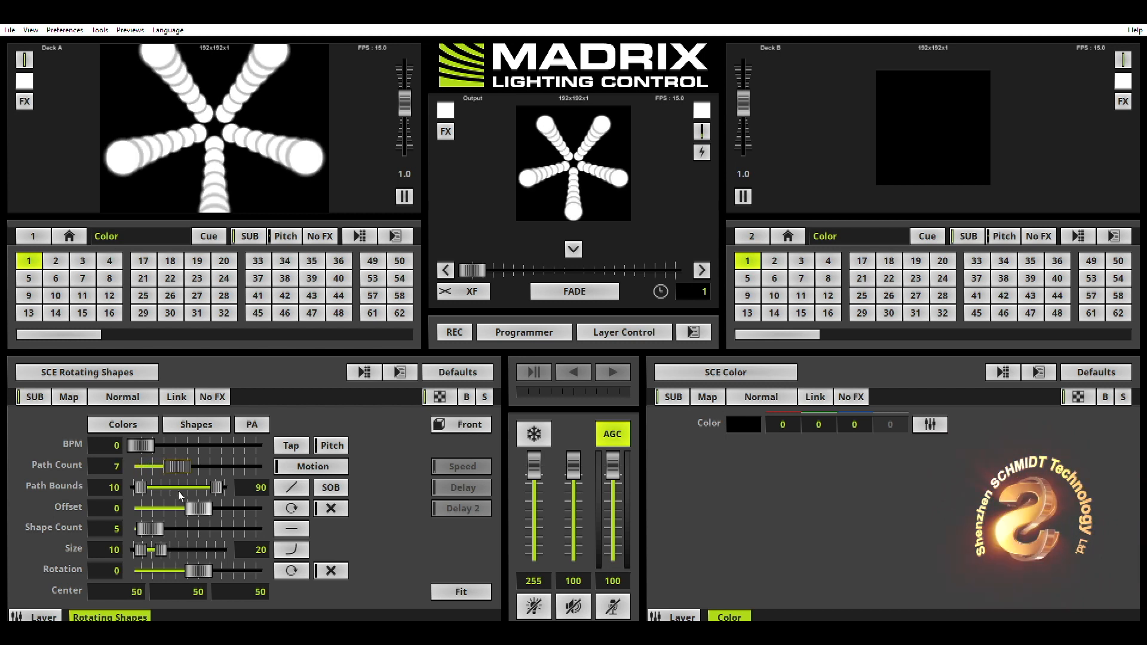
drag(165, 547, 241, 538)
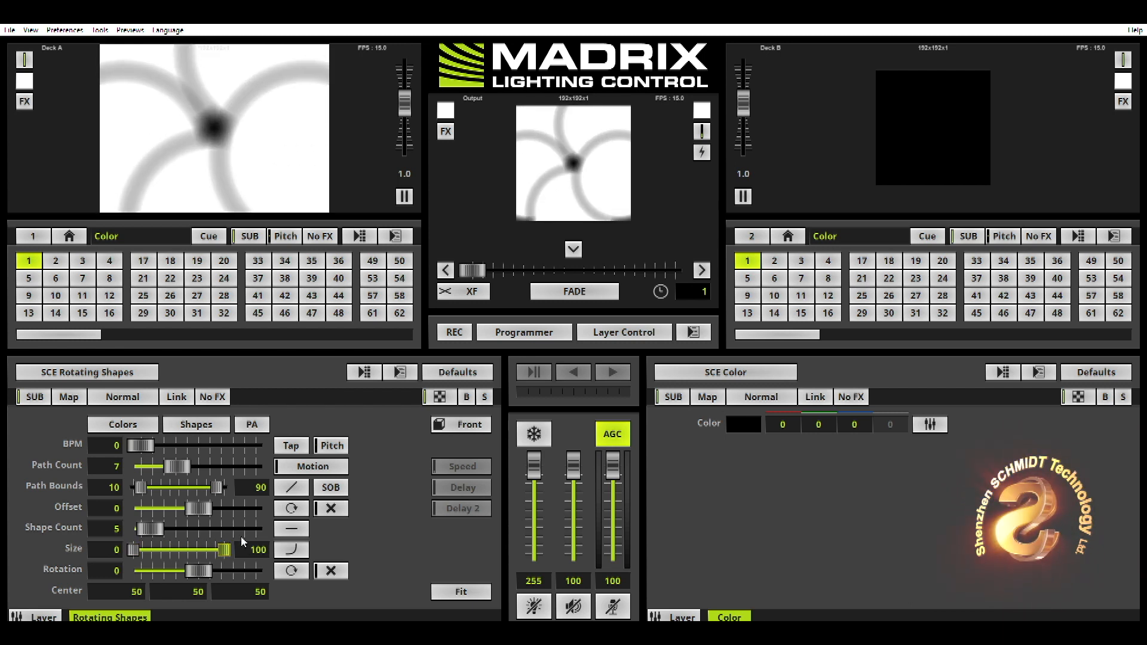
drag(217, 486, 226, 487)
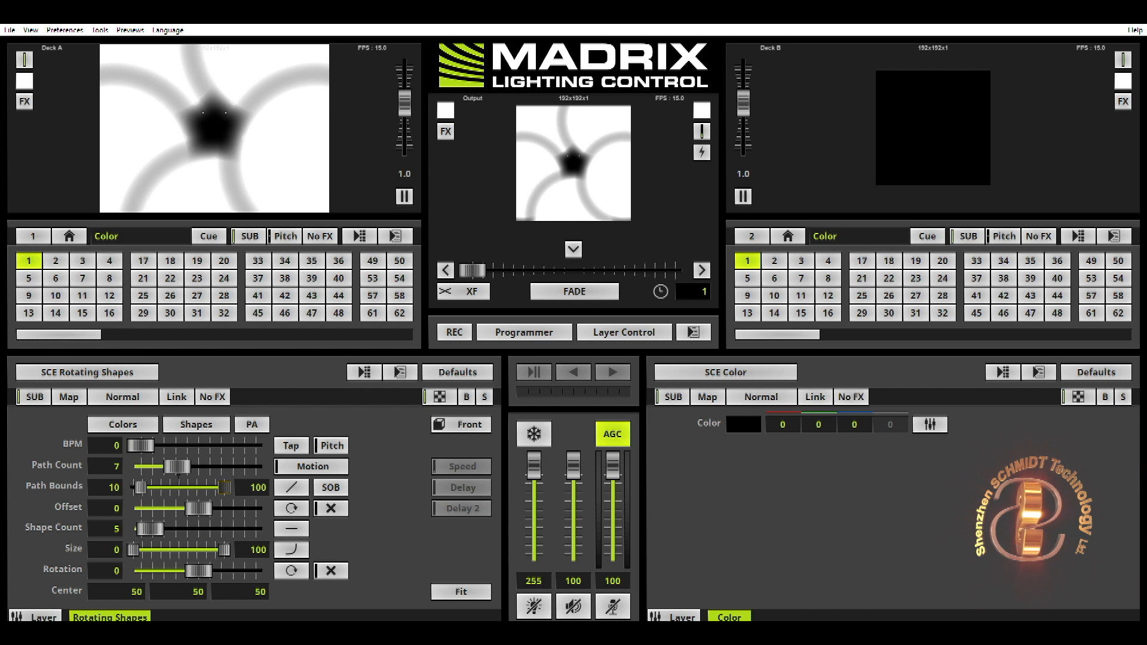
drag(140, 487, 132, 487)
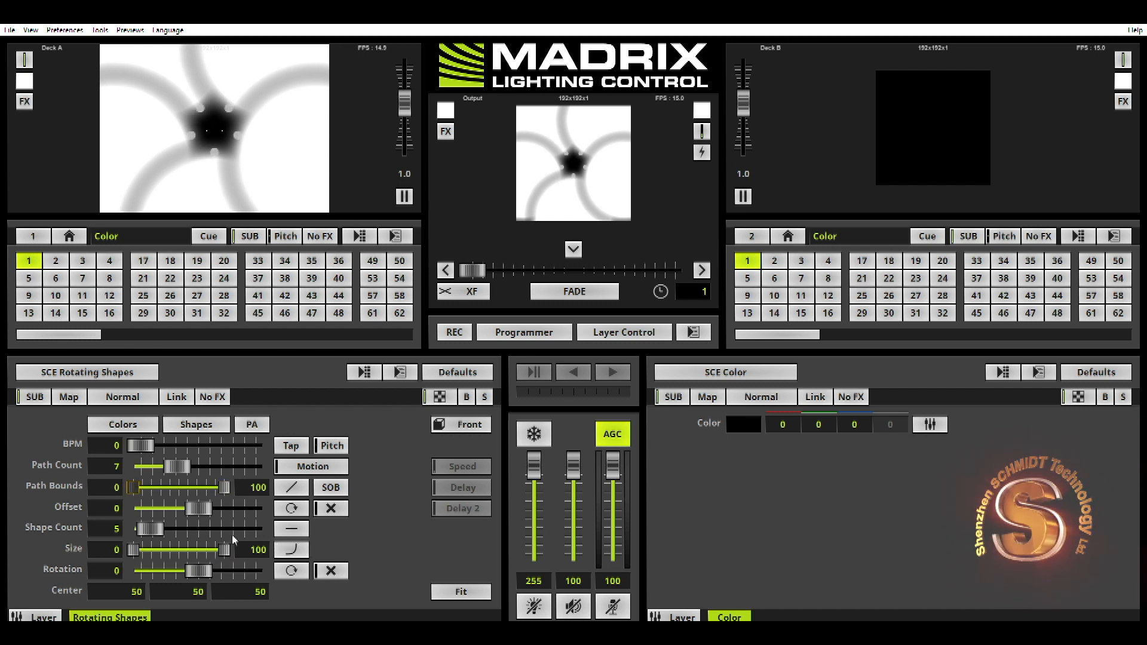
mouse_move(133, 542)
mouse_down()
mouse_move(150, 541)
mouse_move(121, 543)
mouse_up()
drag(224, 547, 266, 533)
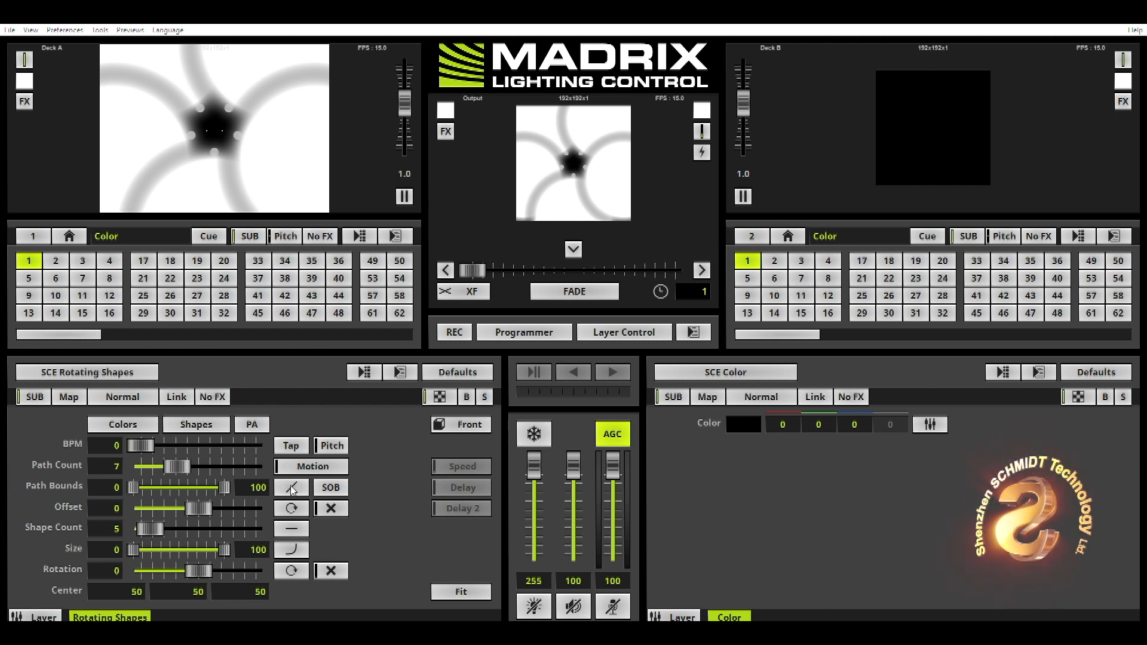
Step: Change the Size interpolation to linear decreasing and set the maximum Size to 28.1
scroll(292, 490, down, 1)
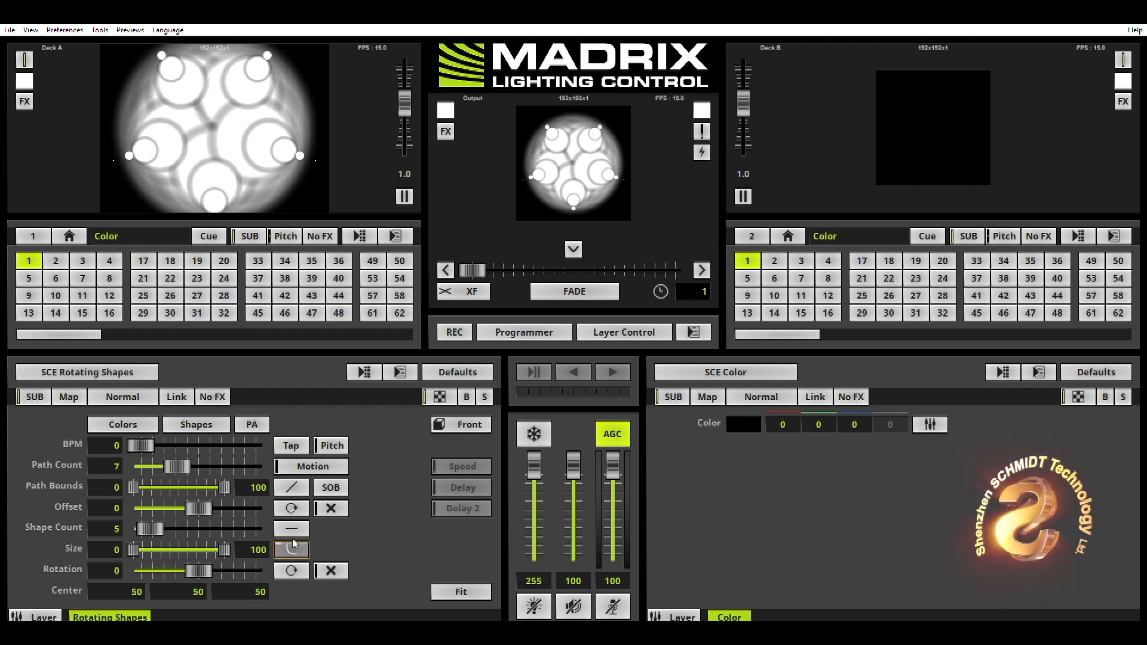
click(291, 452)
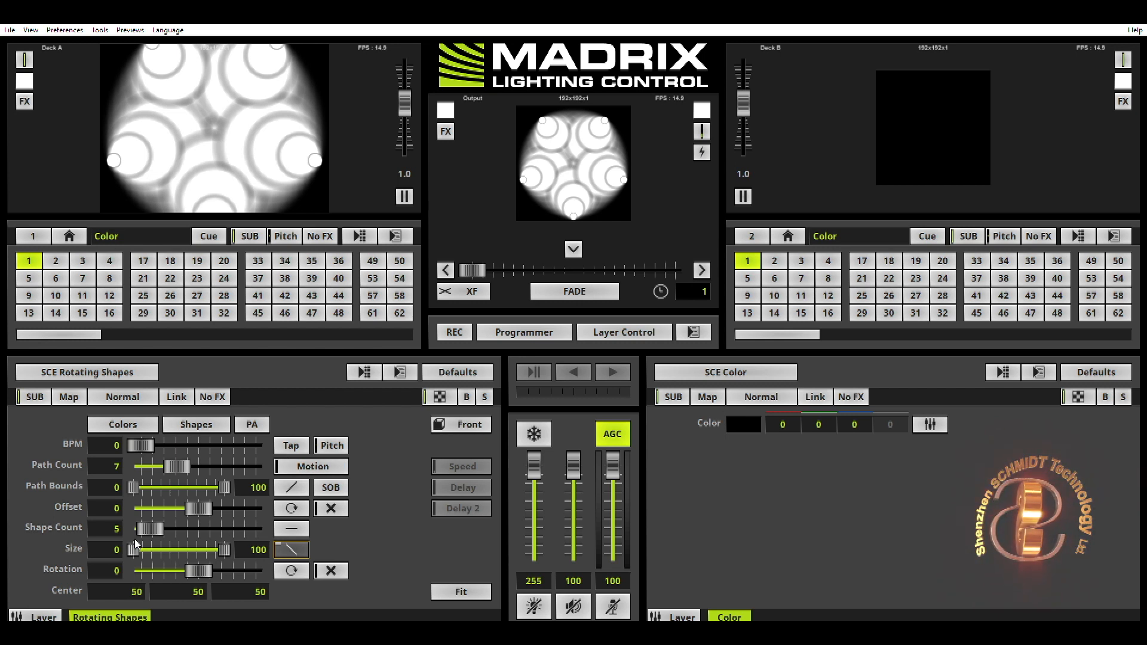
drag(226, 540, 169, 533)
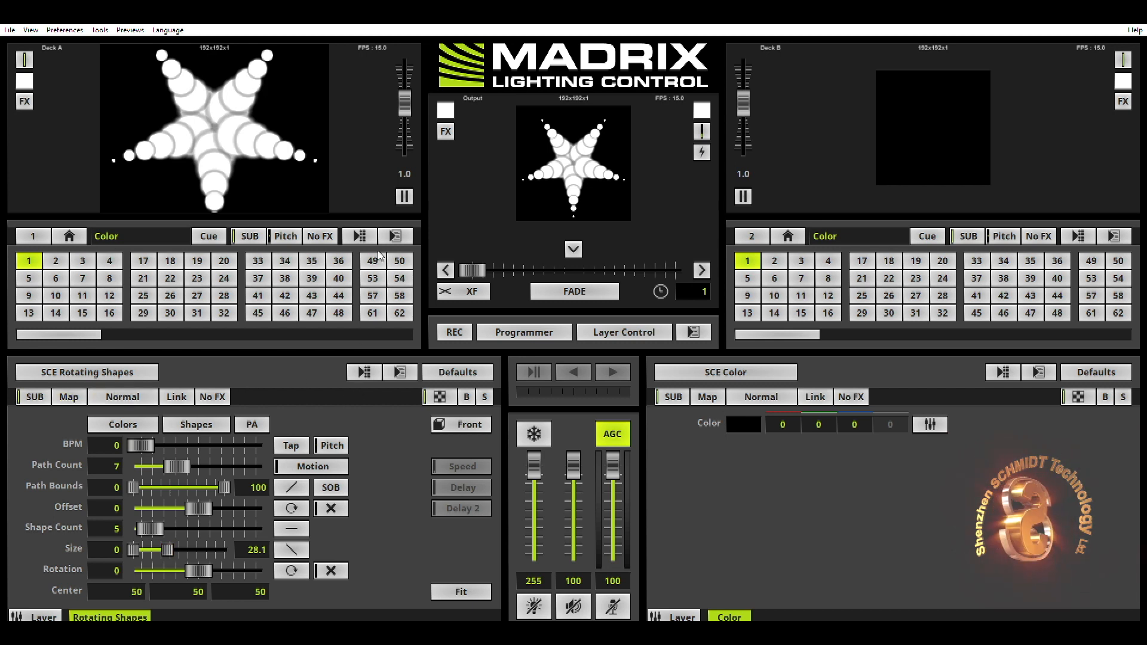
Step: Flip the star upright with layer mapping and make it solid with a Path Count of 20 and a filled shape
click(374, 363)
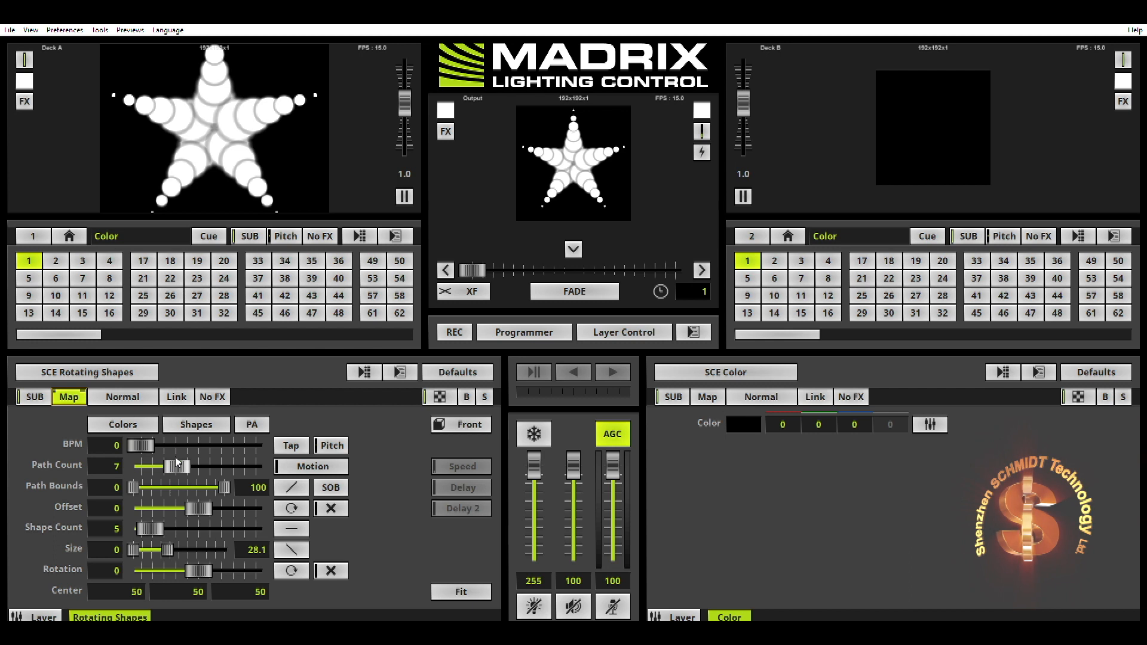
drag(180, 465, 285, 457)
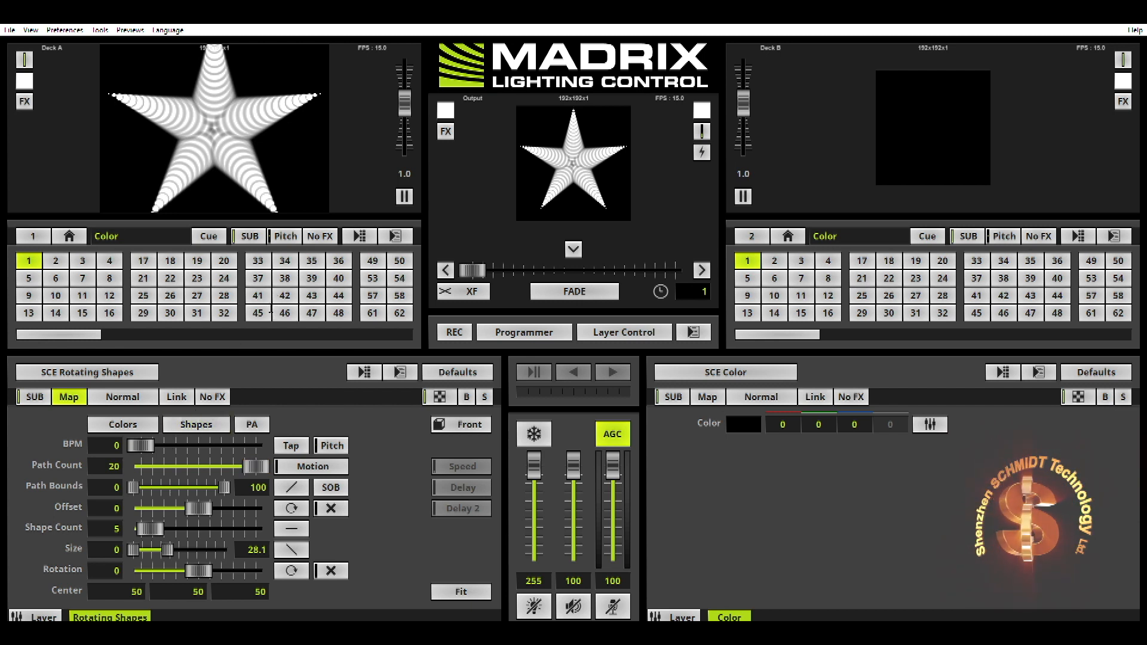
click(332, 303)
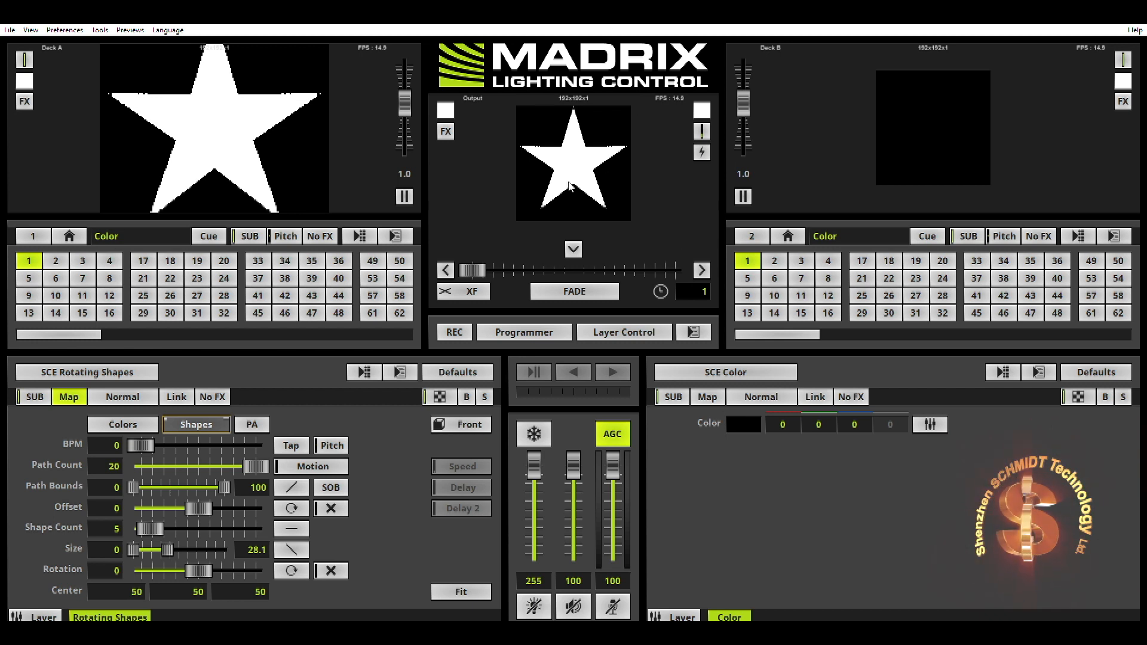
Step: Set the effect's second Center value to 45 and its maximum Size to 30.5
click(197, 592)
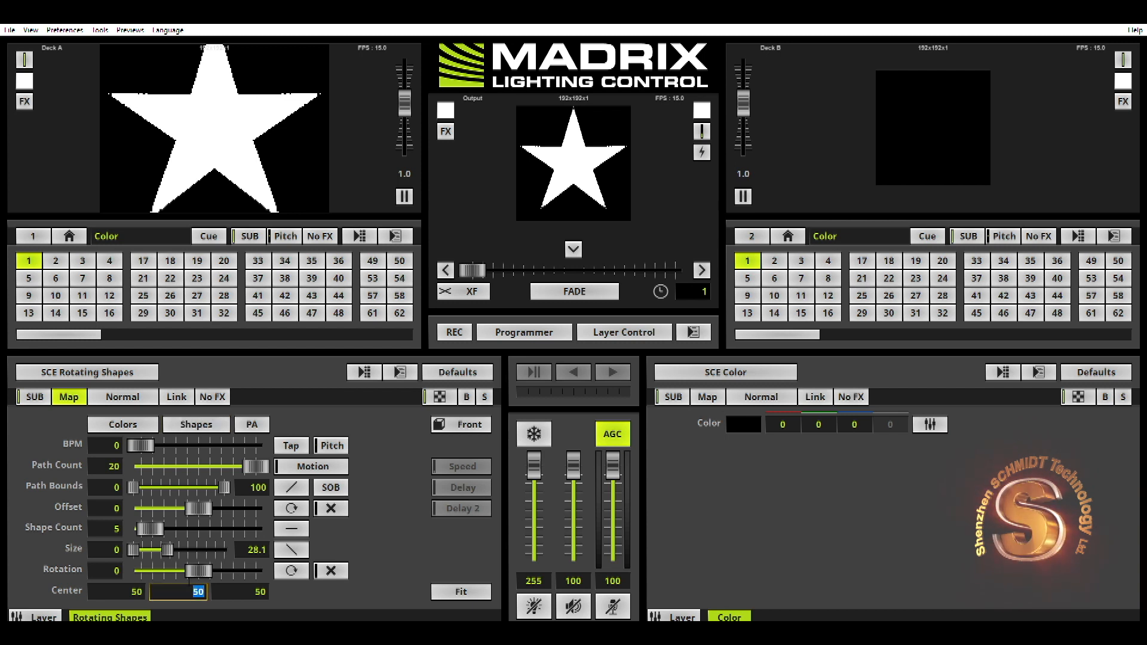
text(49.3)
key(Return)
scroll(189, 587, down, 12)
scroll(188, 587, down, 2)
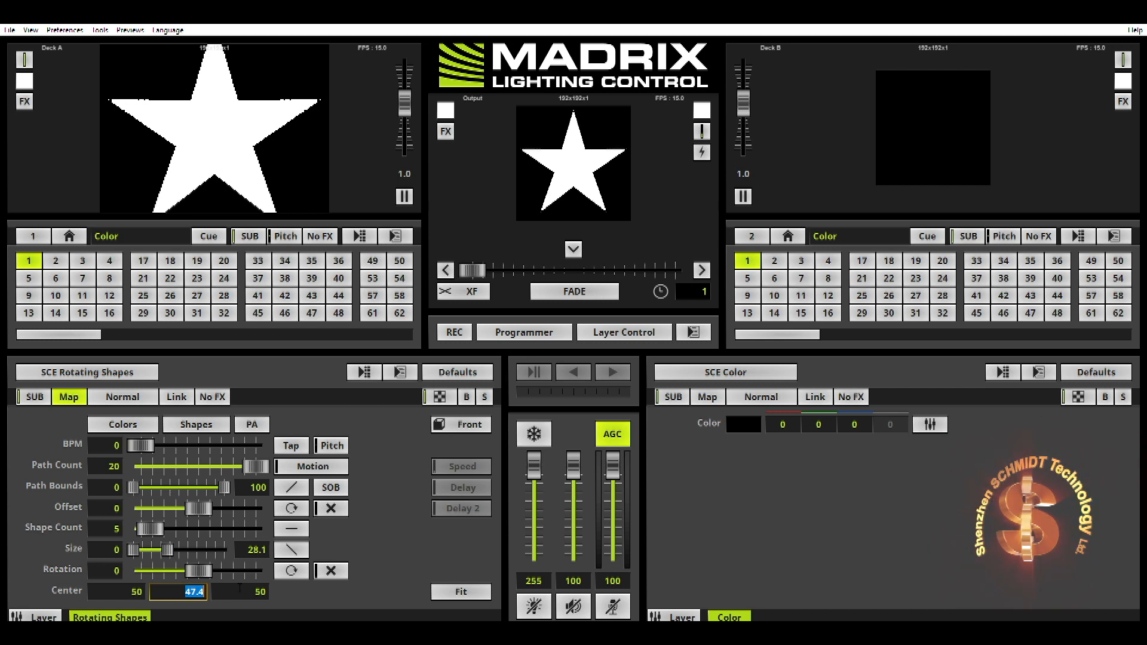
text(45)
key(Return)
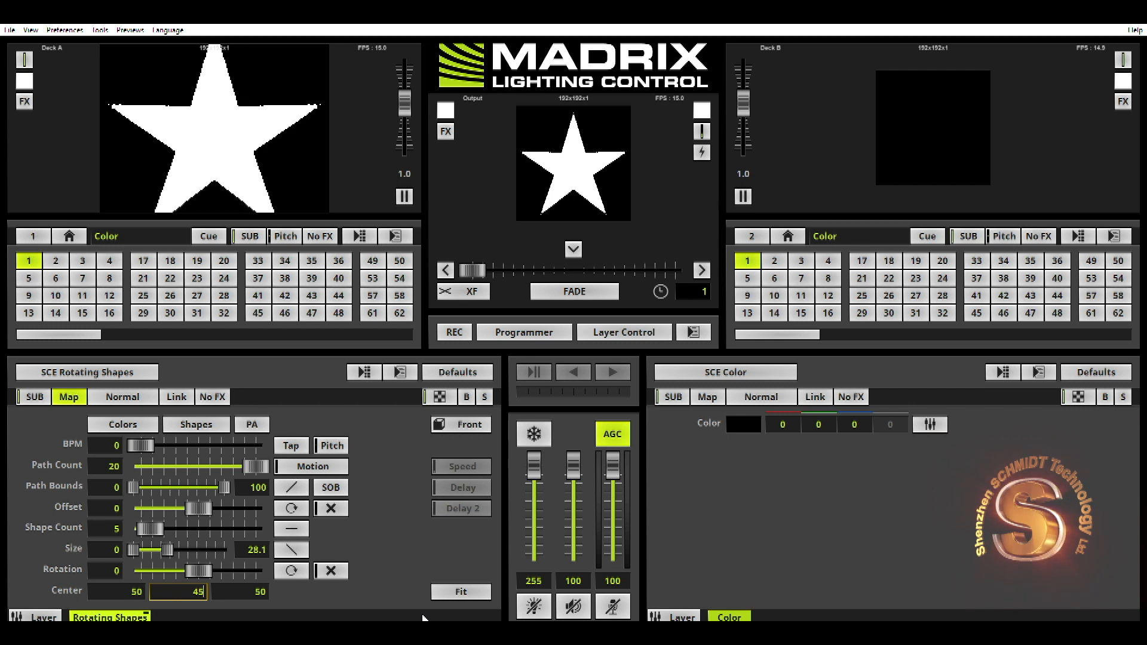
mouse_move(174, 545)
mouse_down()
mouse_move(159, 544)
mouse_move(177, 550)
mouse_up()
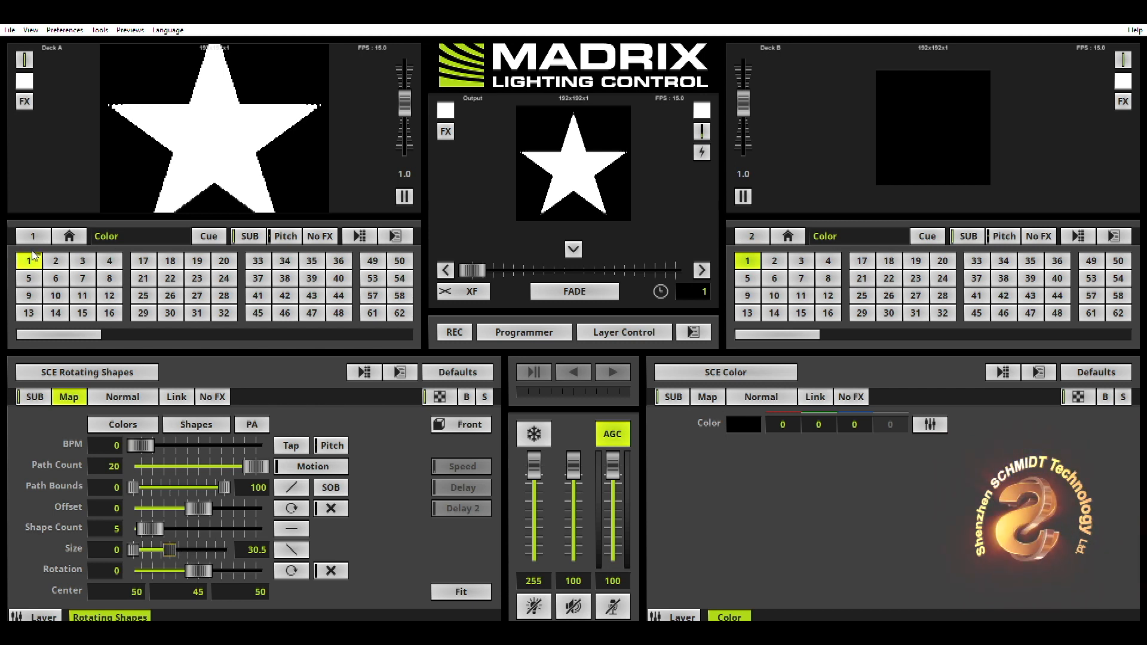
Step: Copy the star from storage place 1 to place 2 of Deck A and add a new layer after the Rotating Shapes layer
drag(29, 251, 59, 256)
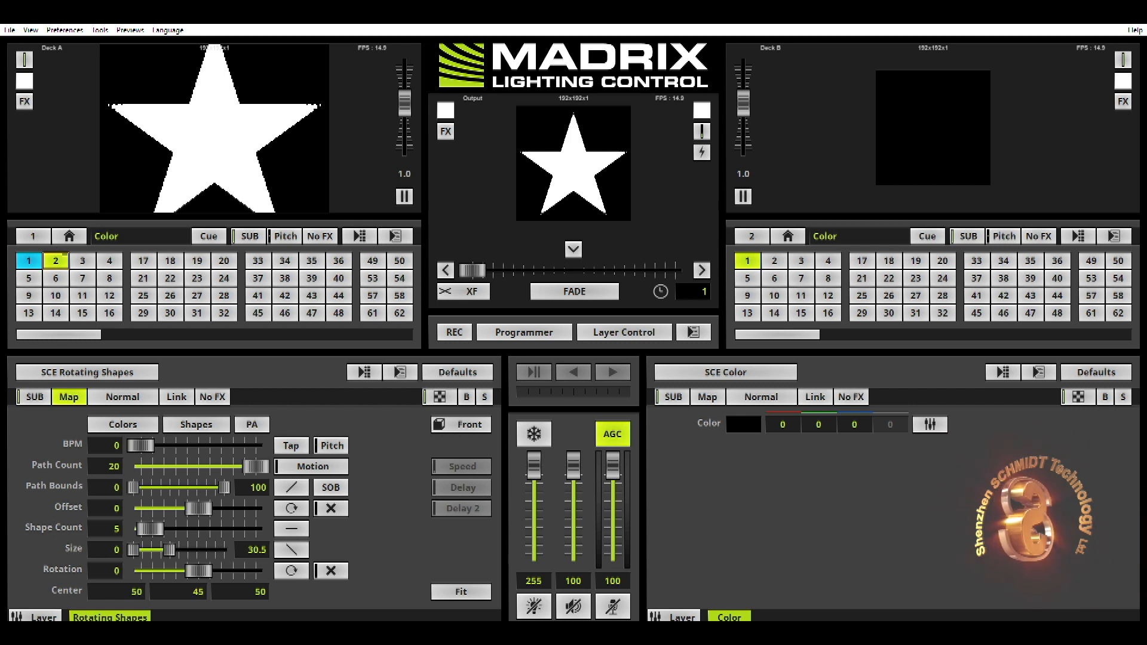
right_click(136, 612)
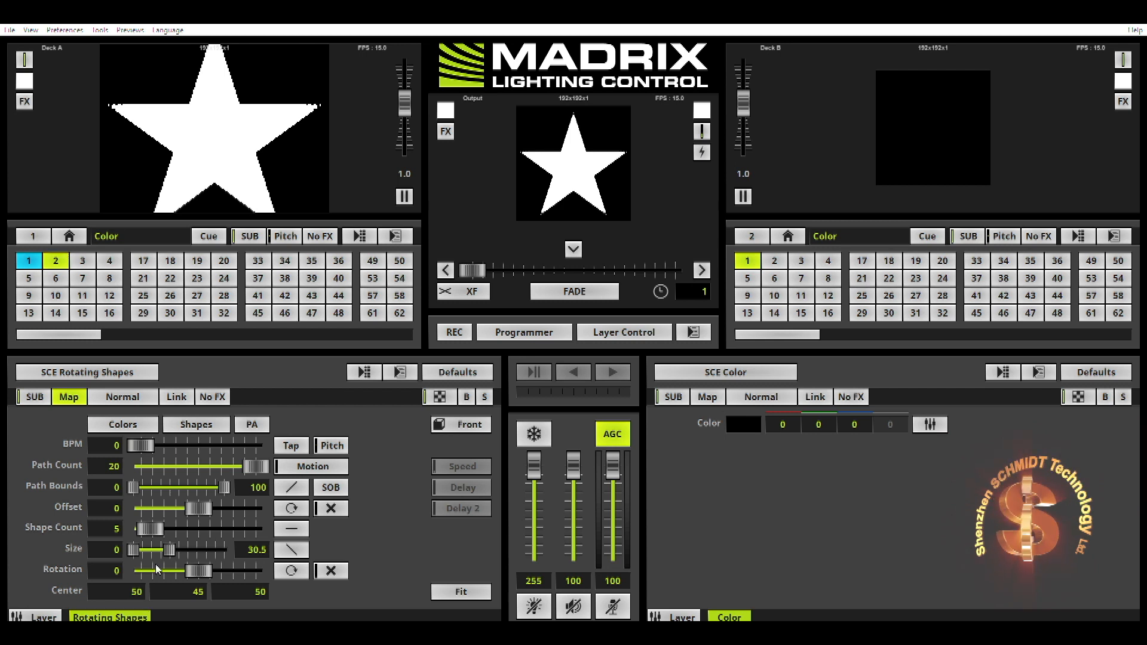
click(165, 467)
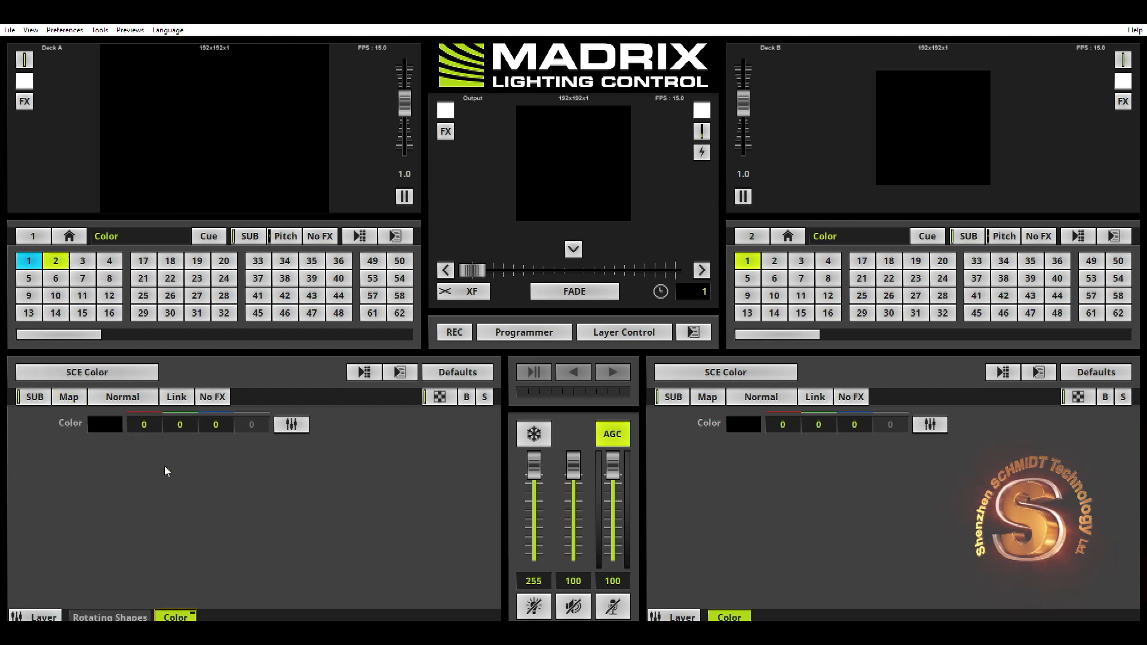
Step: Set the new Color layer to red (255, 0, 0) and its mix mode to Mask
click(104, 421)
click(97, 546)
click(108, 428)
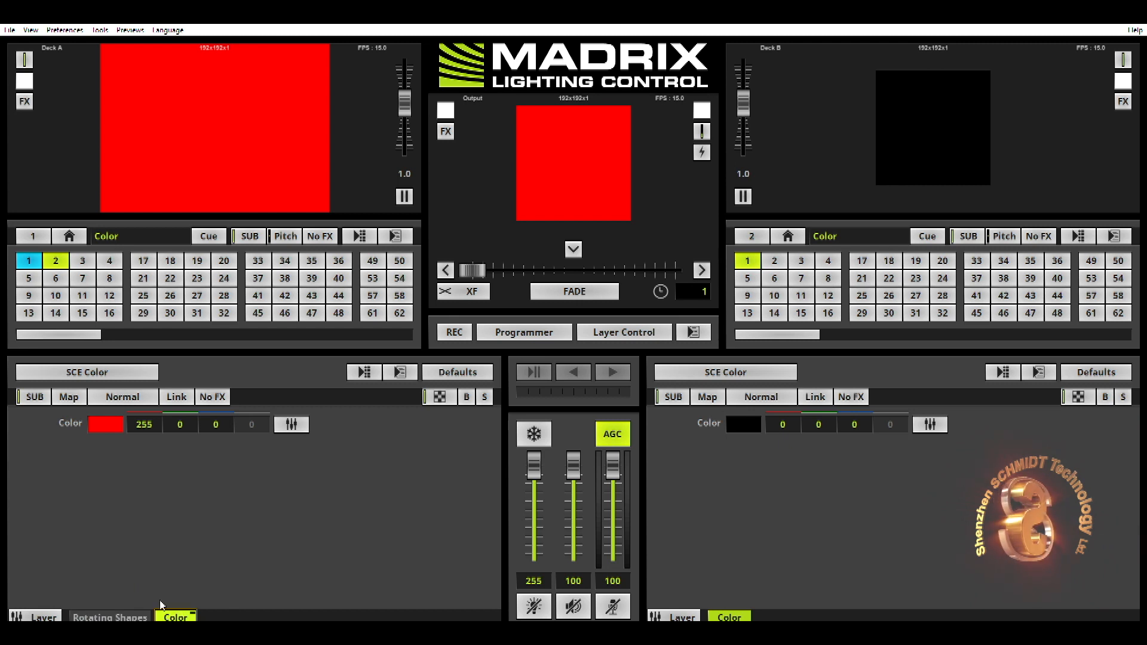
click(125, 394)
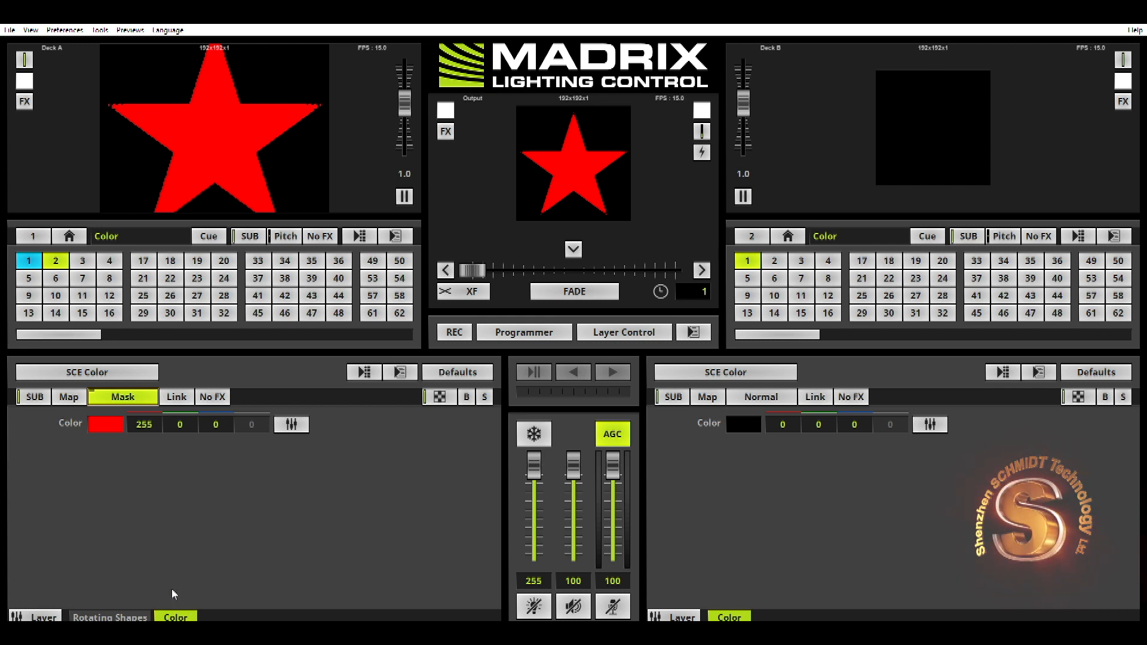
Step: Set the Size range of the Rotating Shapes layer to 0.8–30.5
click(132, 615)
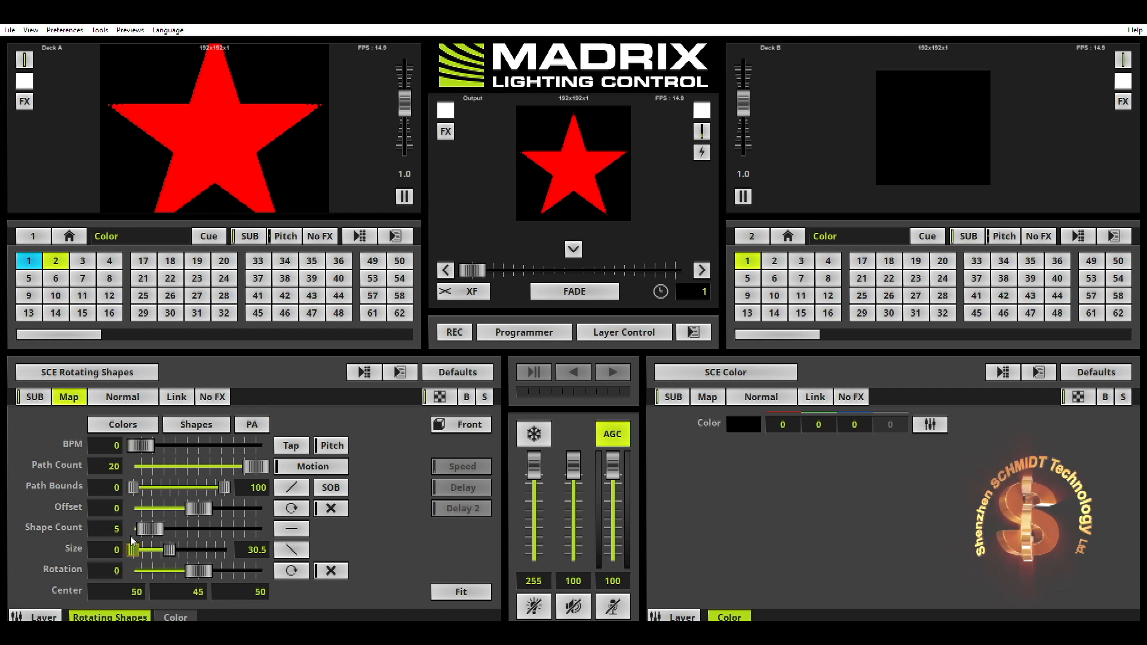
drag(131, 536, 133, 536)
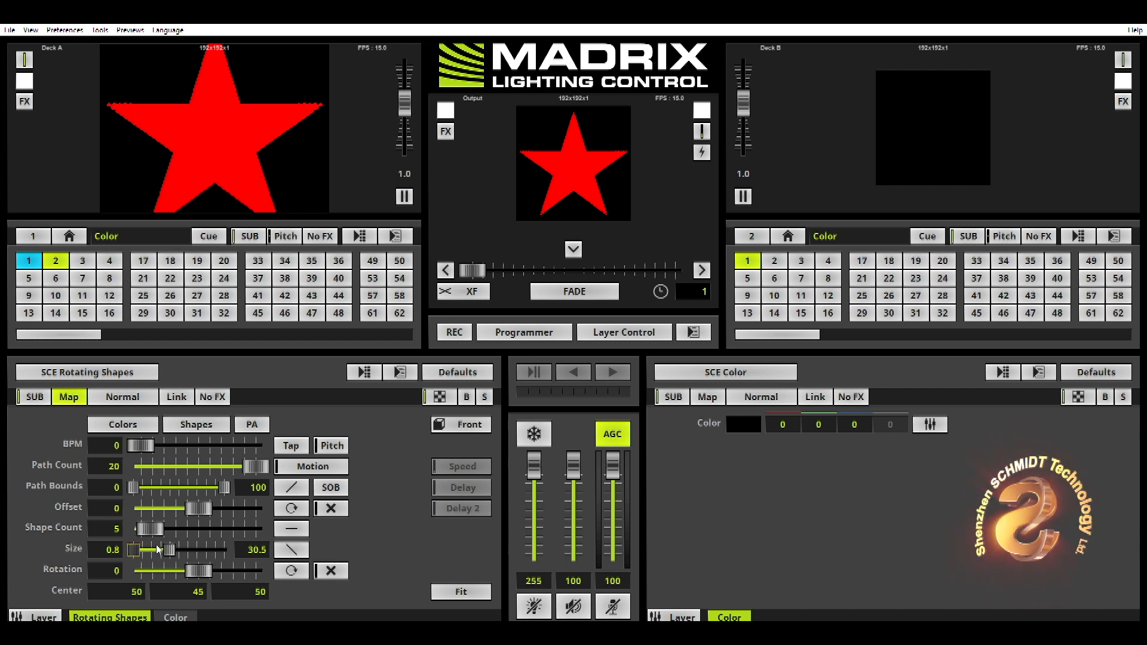
drag(173, 539, 175, 544)
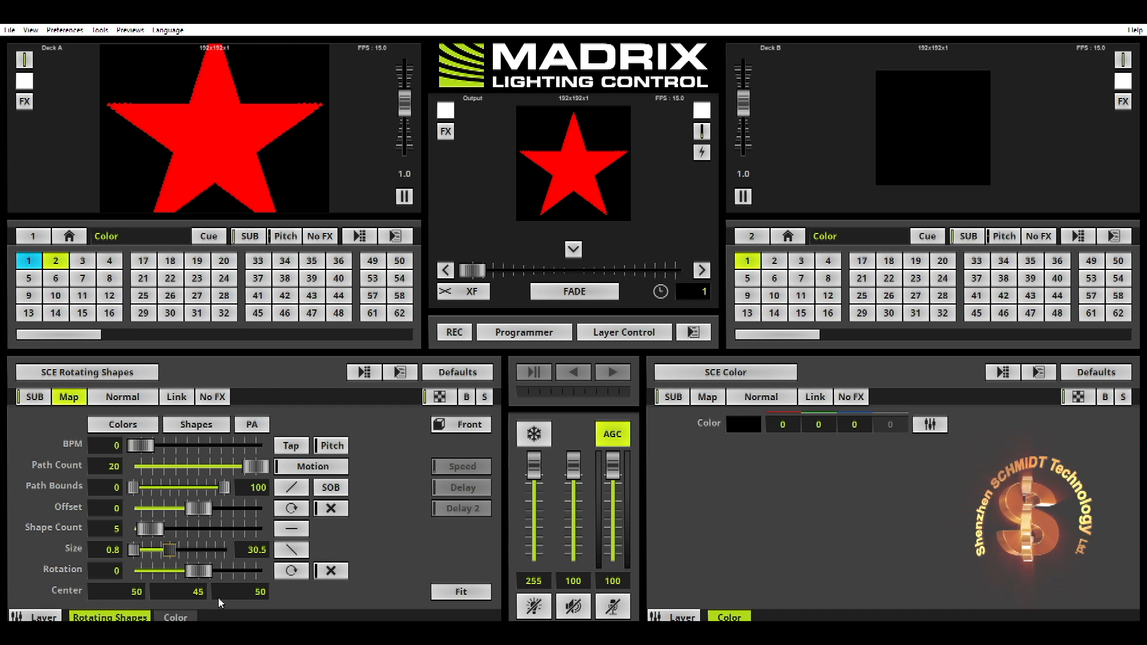
Step: Replace the Color layer's effect with SCE Gradient and set the gradient's direction to Radial
click(183, 608)
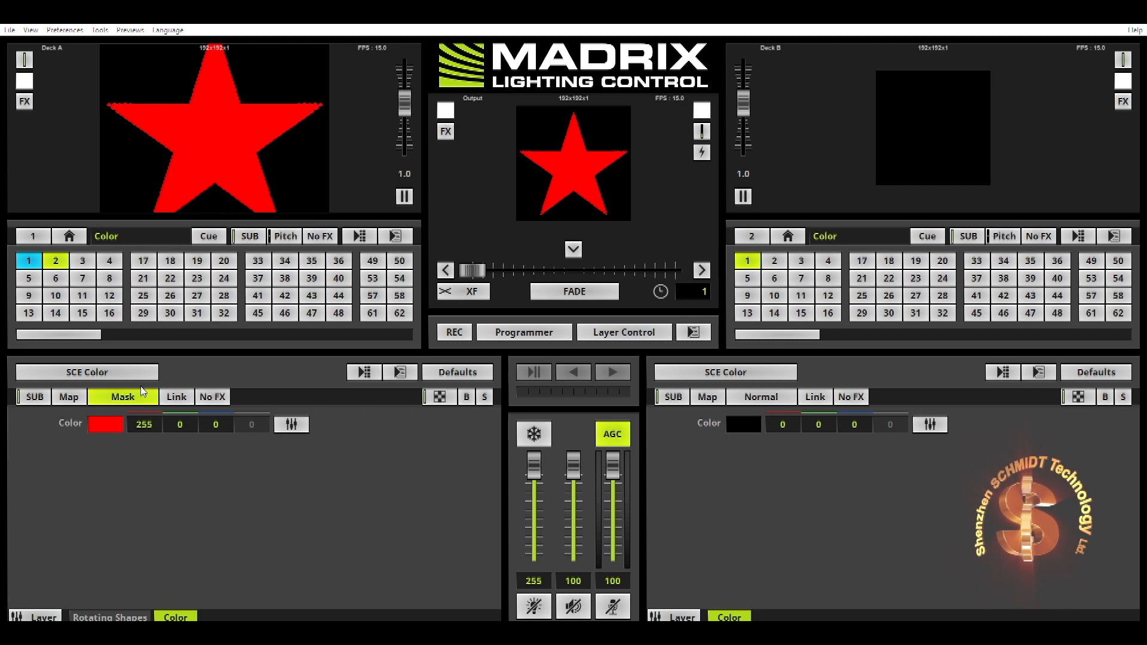
click(196, 137)
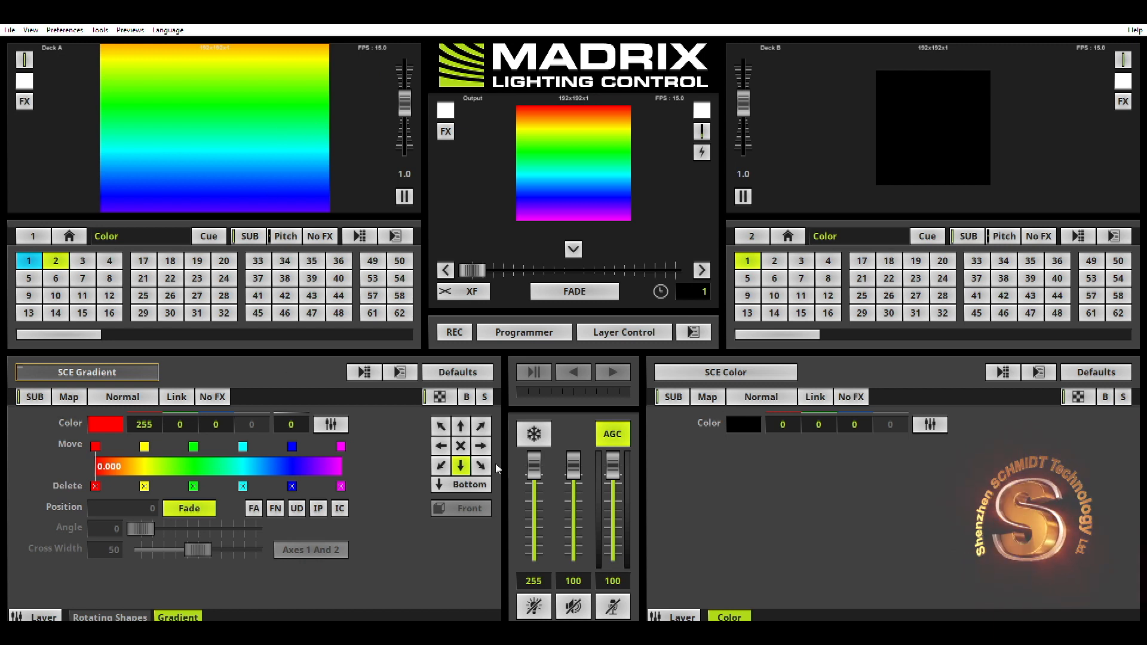
click(462, 483)
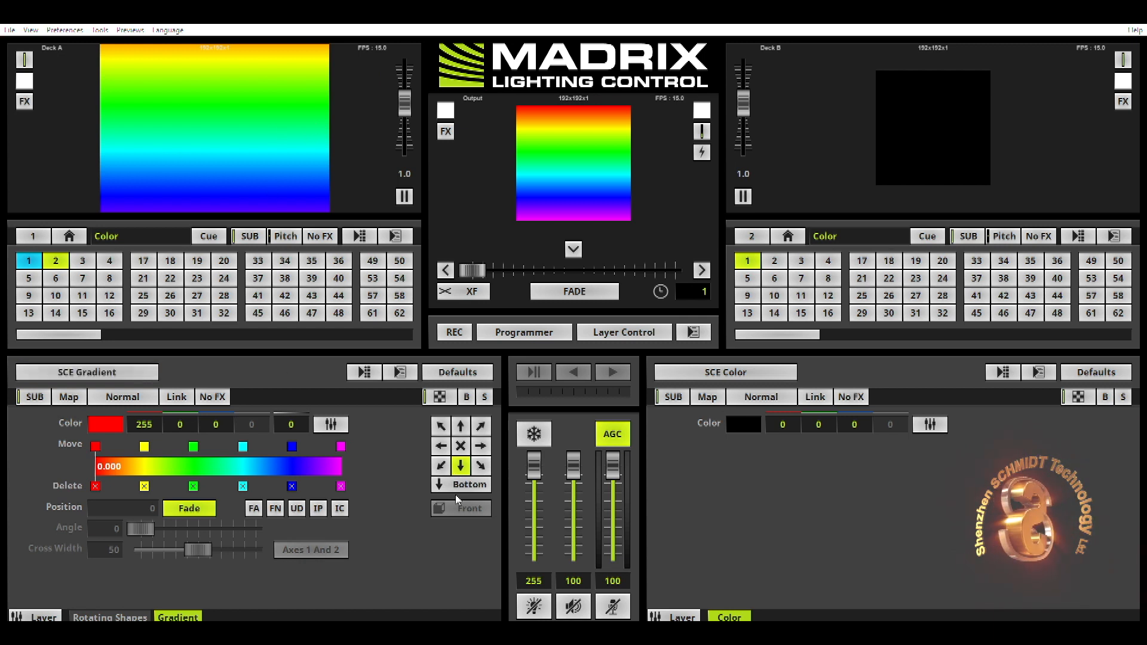
click(457, 549)
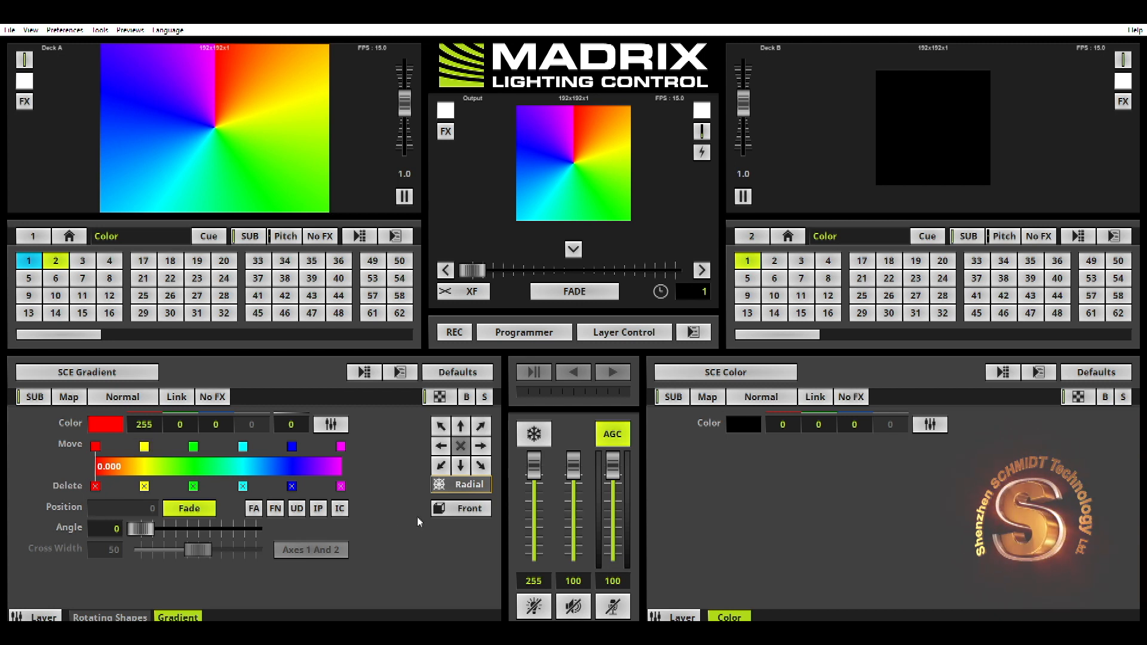
Step: Make the gradient's first stop white, and move the yellow stop to position 0.104 and color it black
click(98, 445)
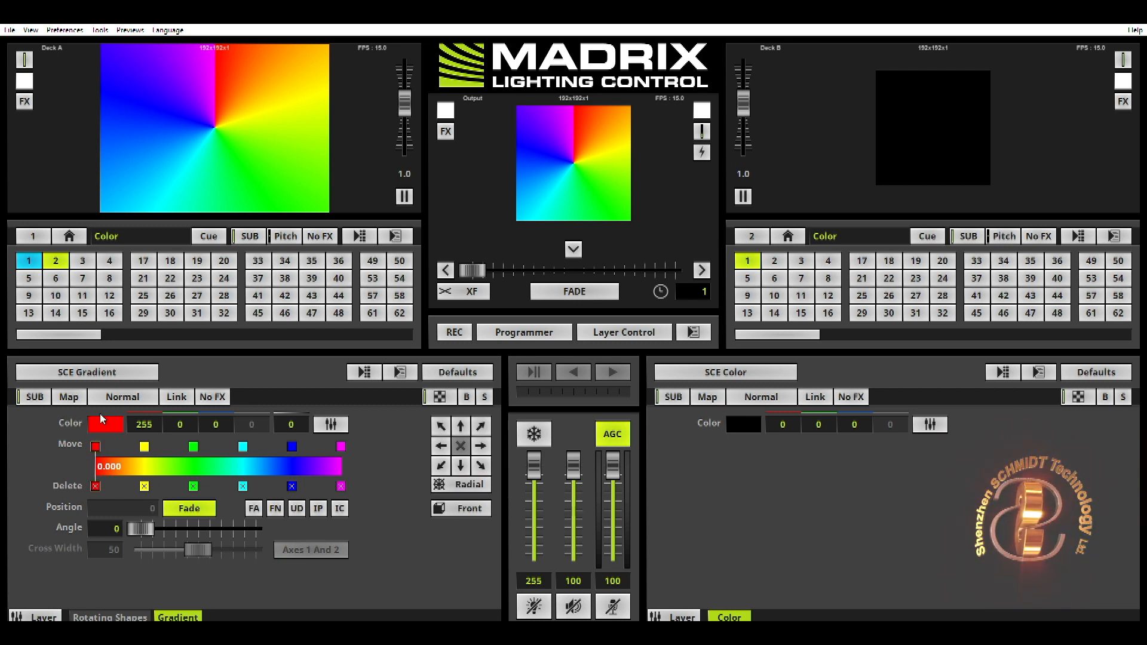
click(101, 423)
drag(144, 446, 127, 434)
right_click(107, 420)
click(110, 557)
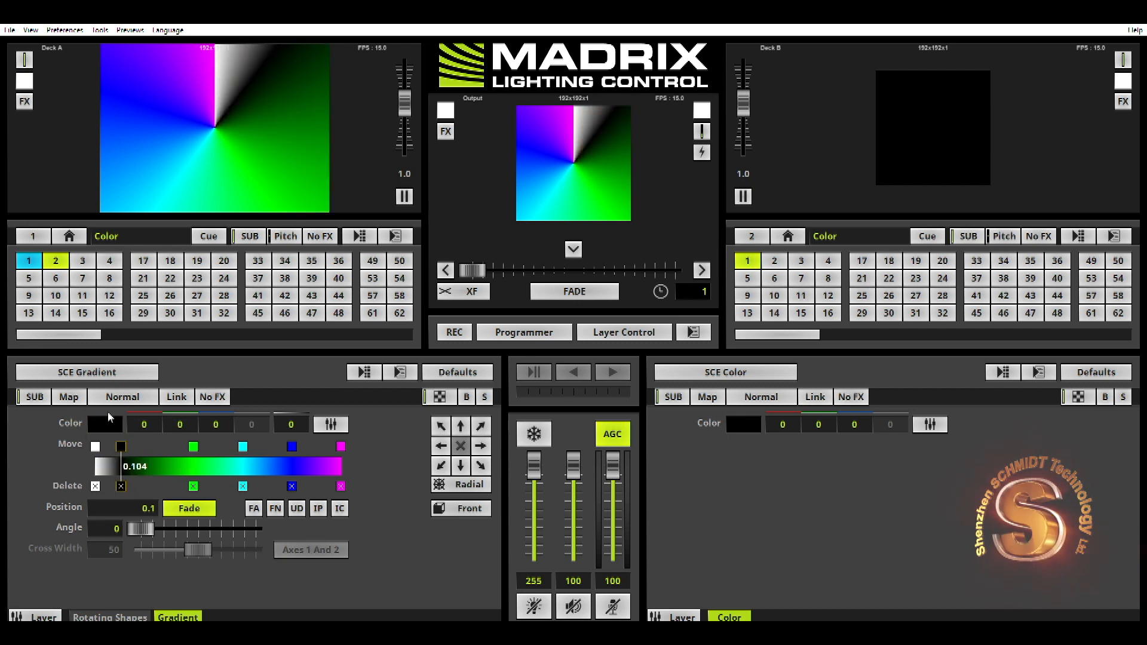
Step: Add a white stop to the gradient at position 0.235 and color the green stop black
click(154, 456)
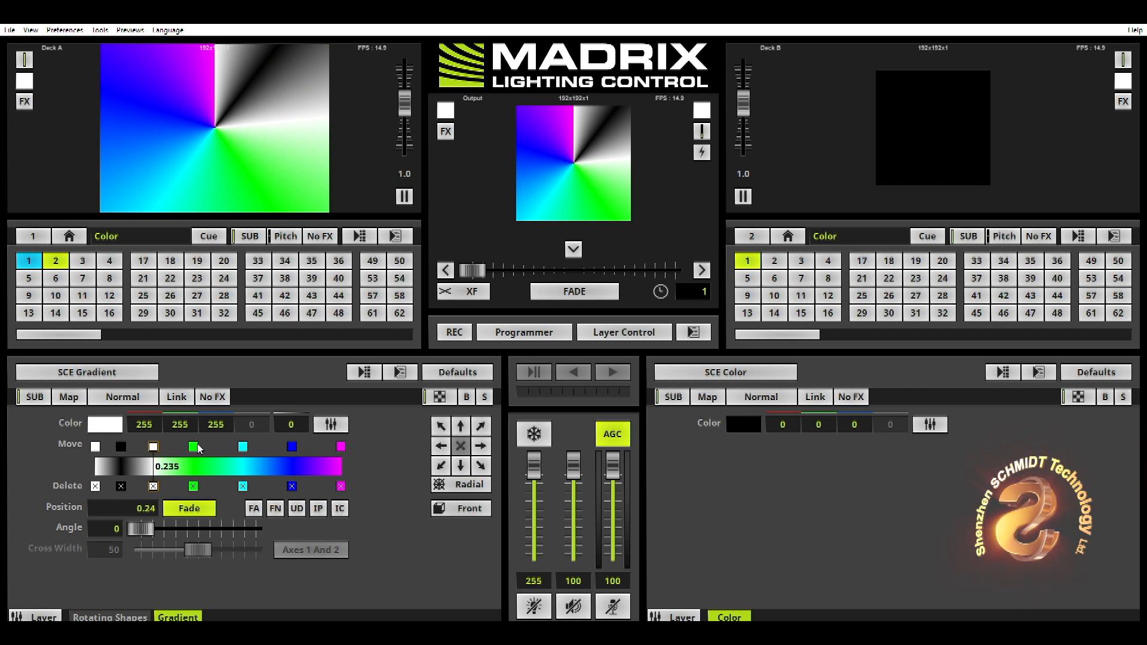
click(194, 445)
right_click(111, 421)
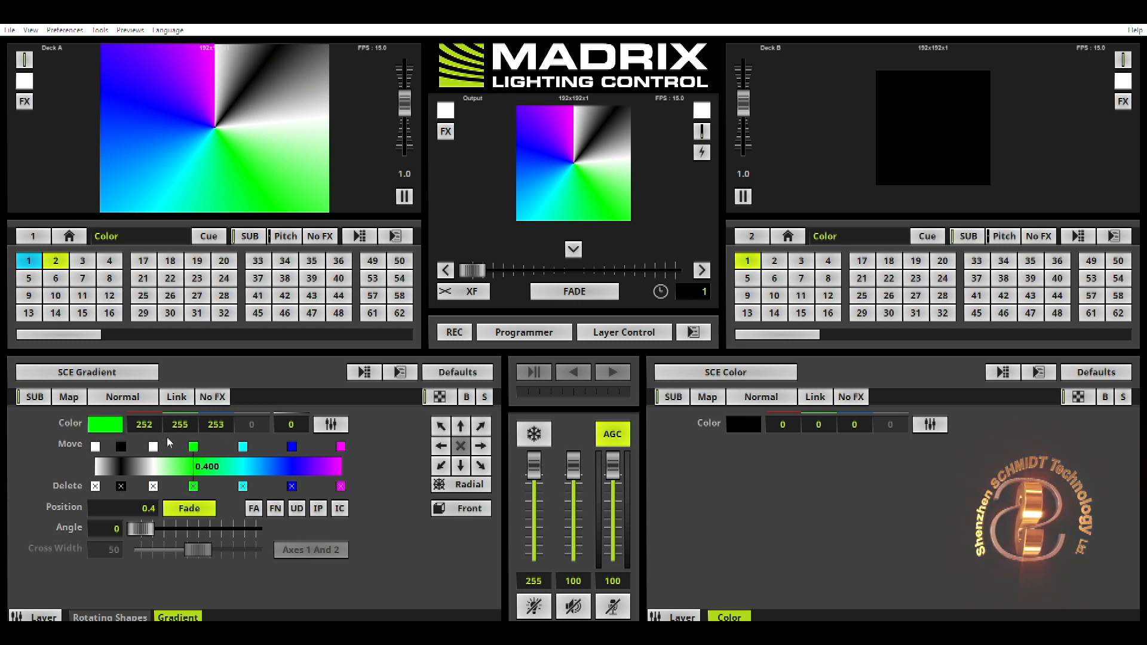
click(113, 556)
Step: Color the gradient's cyan stop white and its blue stop black
click(242, 446)
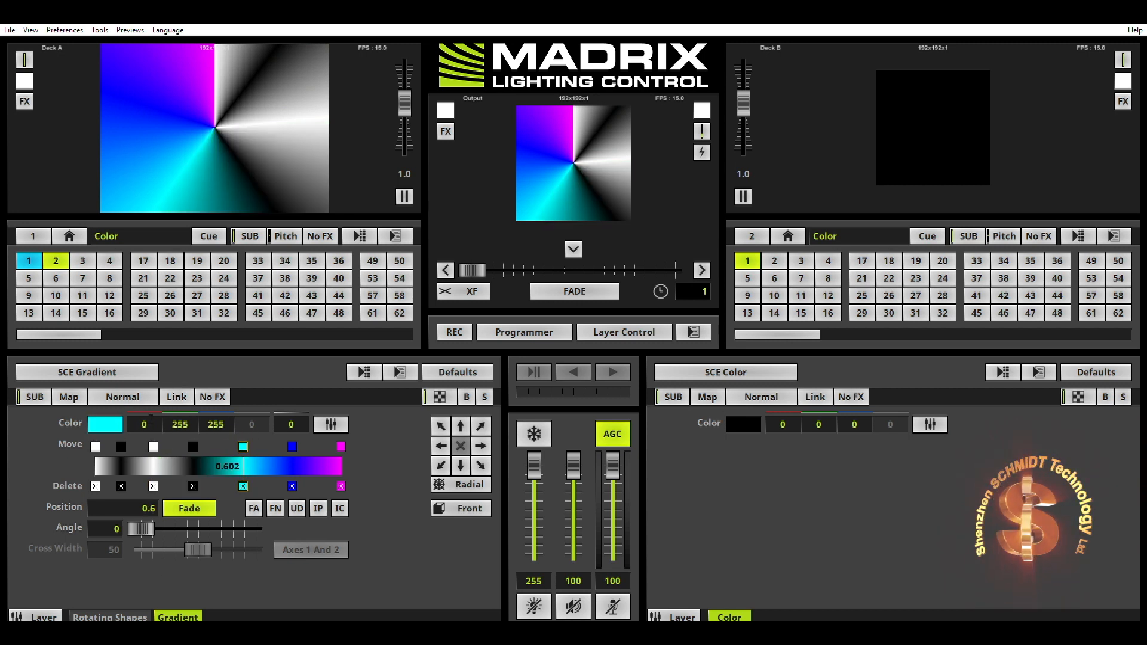
right_click(105, 424)
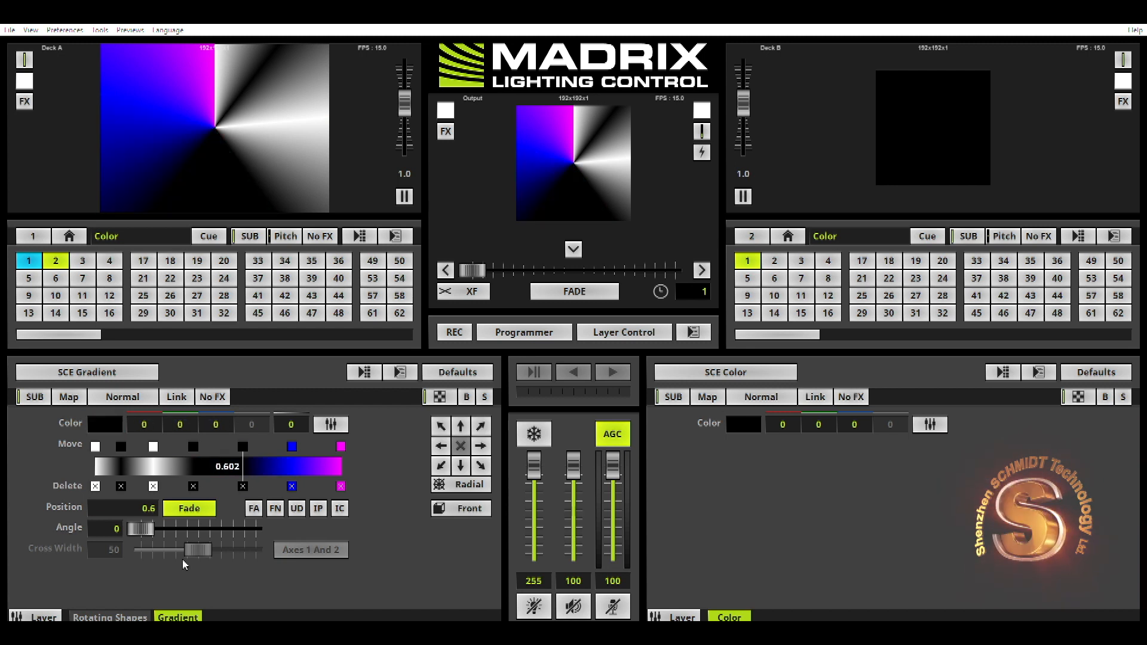
click(90, 430)
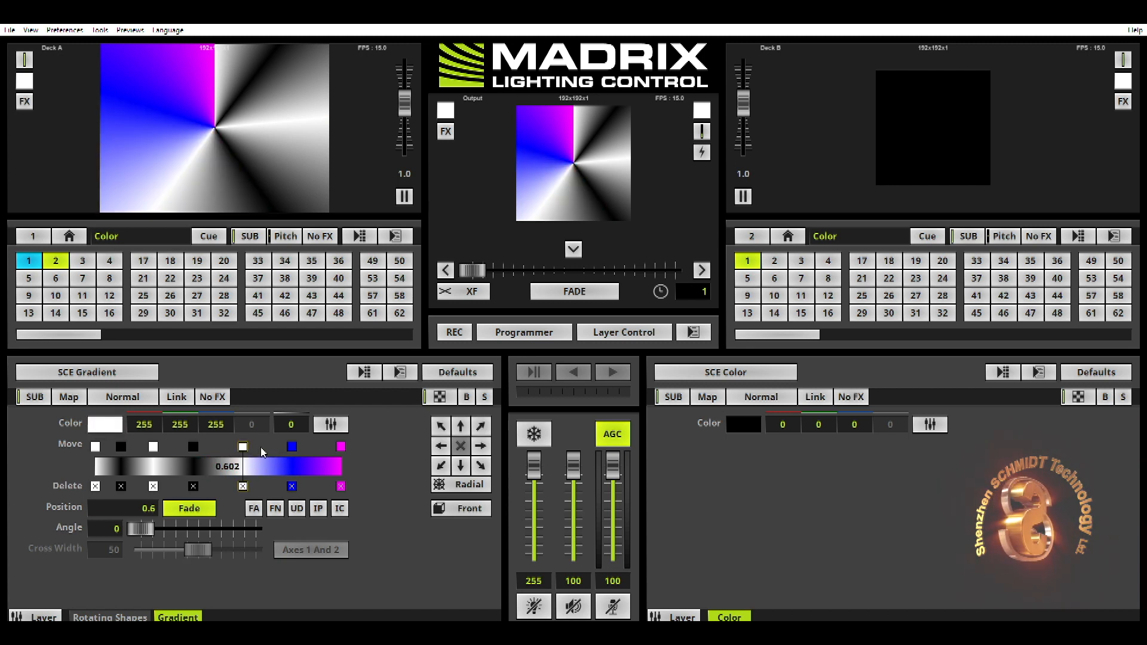
click(292, 447)
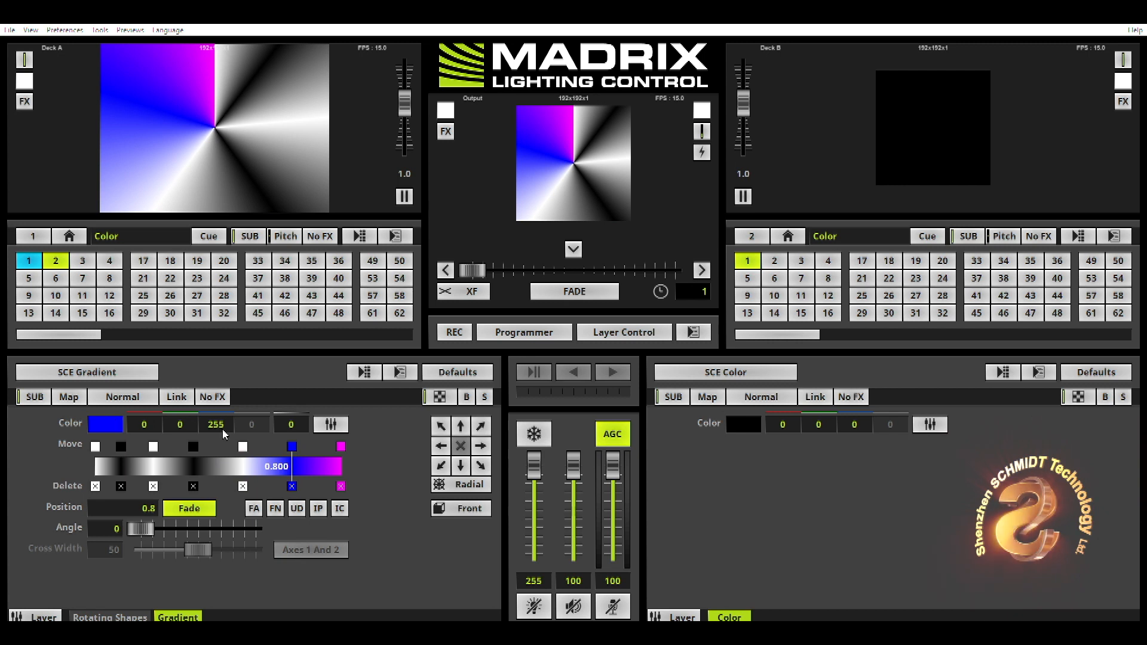
drag(219, 431, 202, 600)
Step: Add a white stop at position 0.867 and a black stop at position 0.922 of the gradient
click(308, 451)
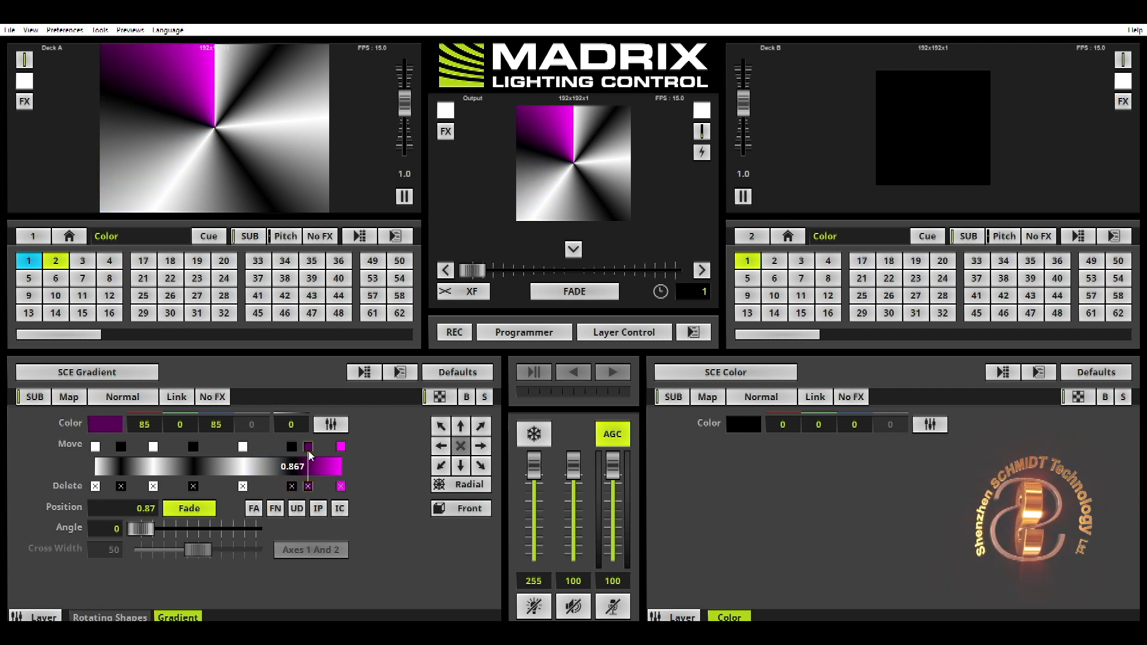
click(100, 421)
drag(245, 530, 116, 433)
click(284, 451)
click(321, 458)
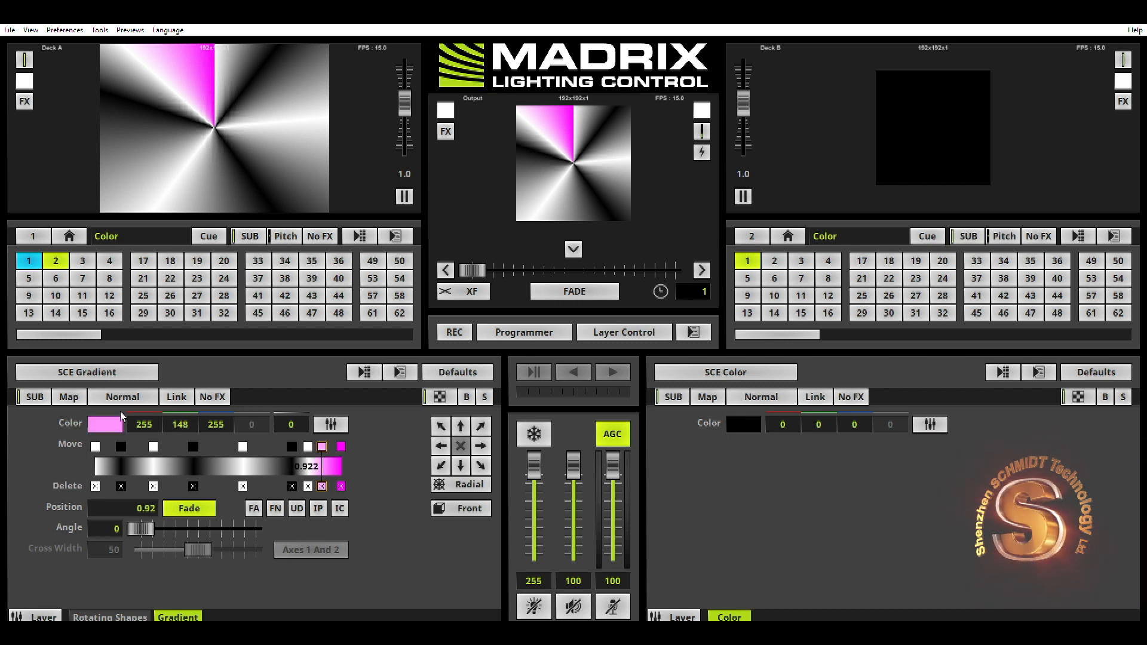
drag(95, 418, 265, 551)
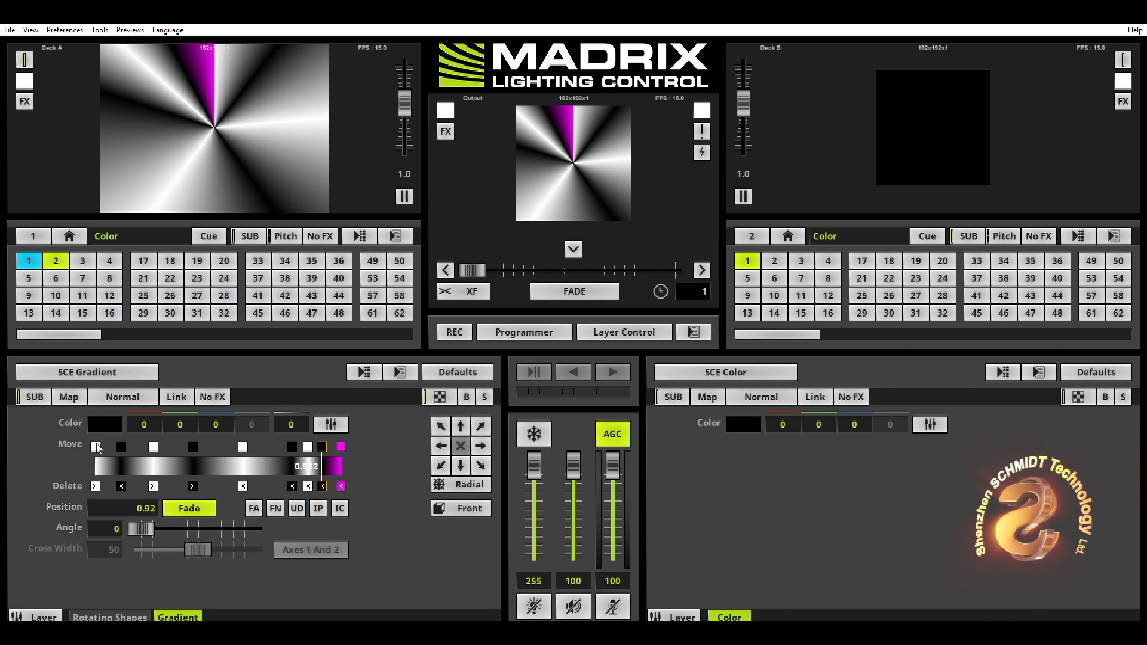
Step: Distribute the gradient stops uniformly and turn off fading for all of them
click(301, 506)
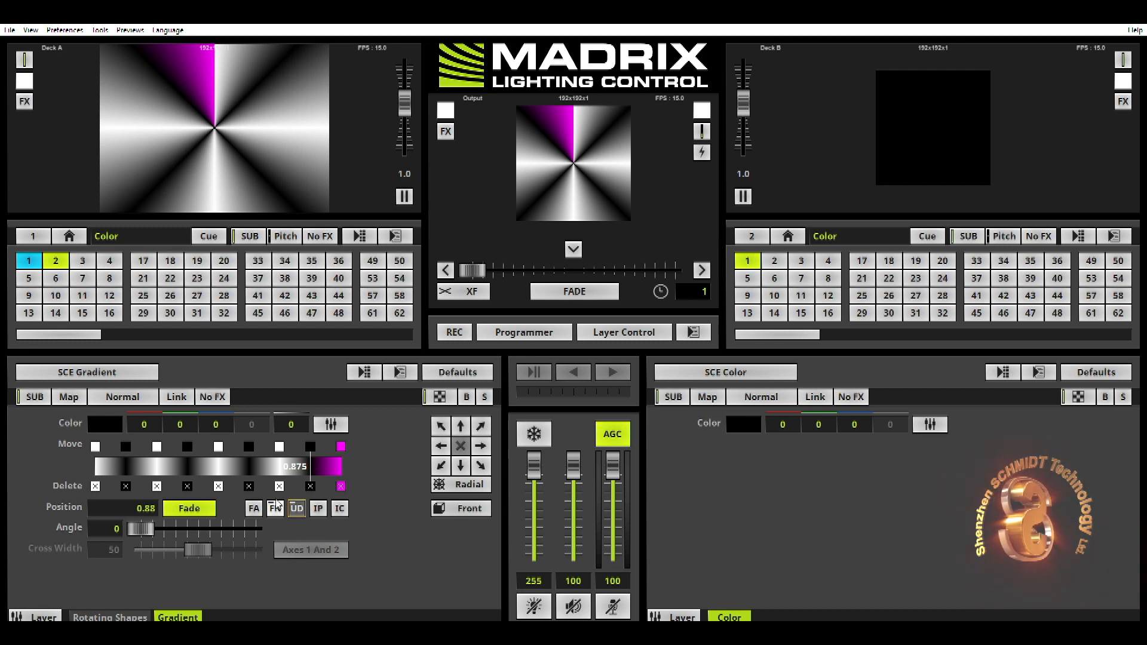
click(275, 508)
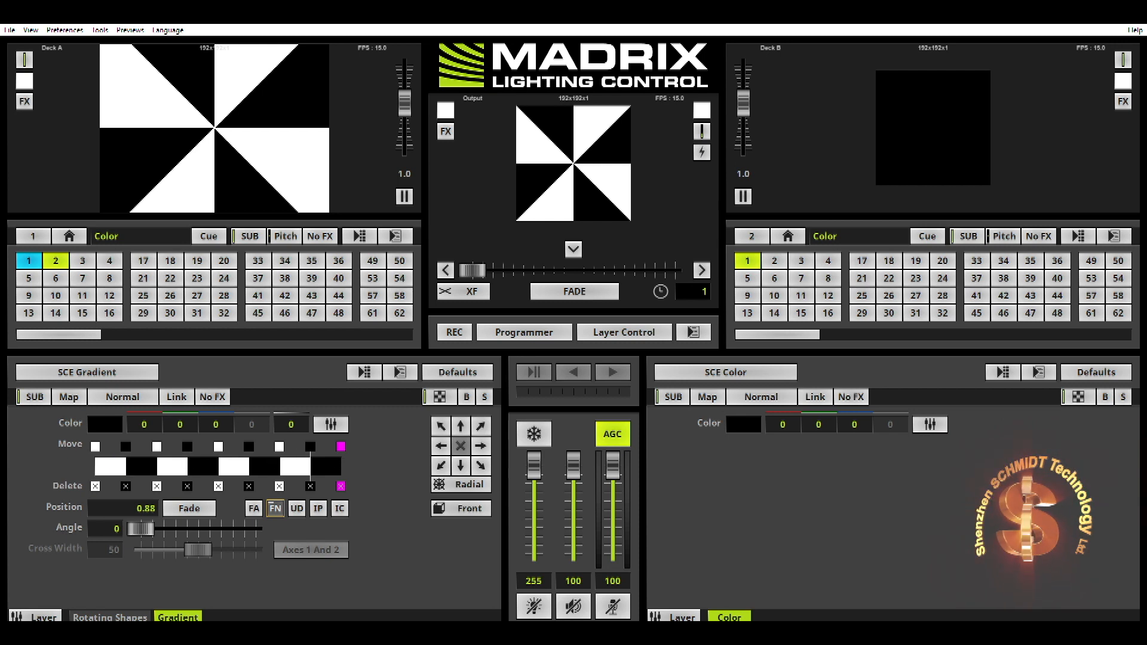
Step: Add a white stop at position 0.96 of the gradient and color the final magenta stop black
click(334, 461)
click(107, 417)
drag(123, 462, 83, 434)
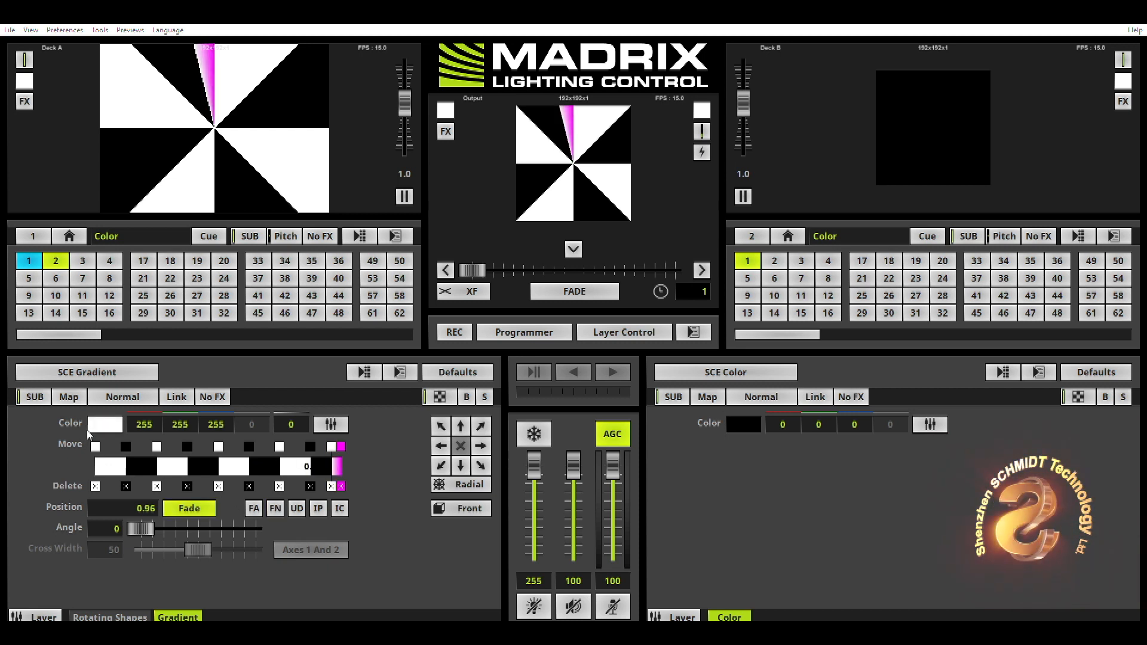
click(106, 417)
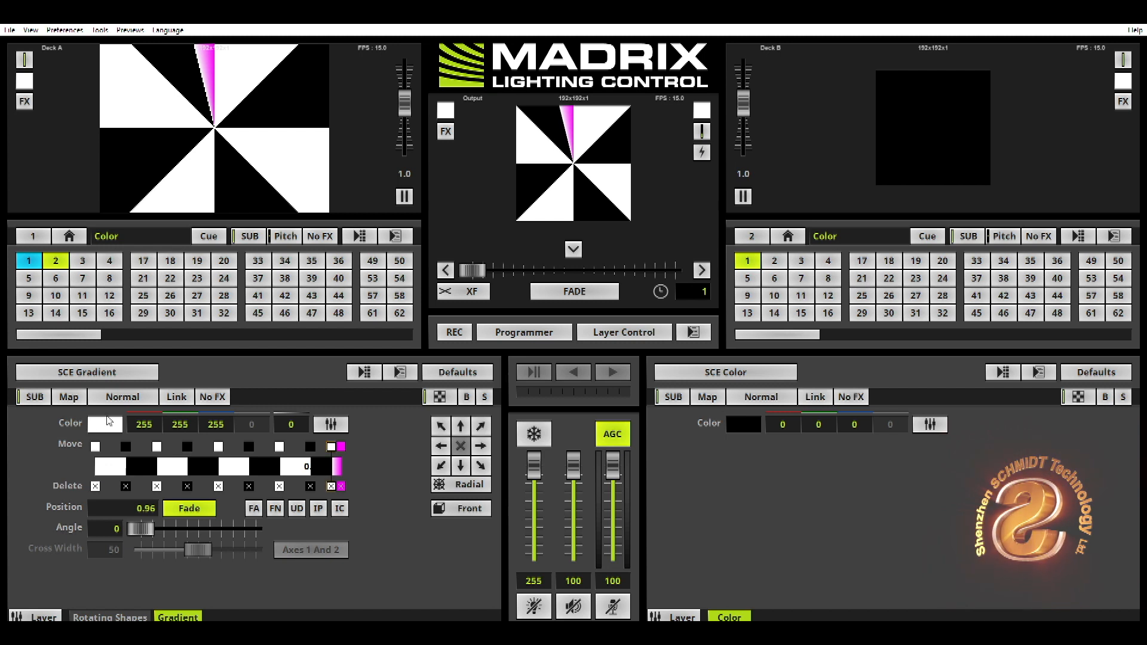
click(342, 447)
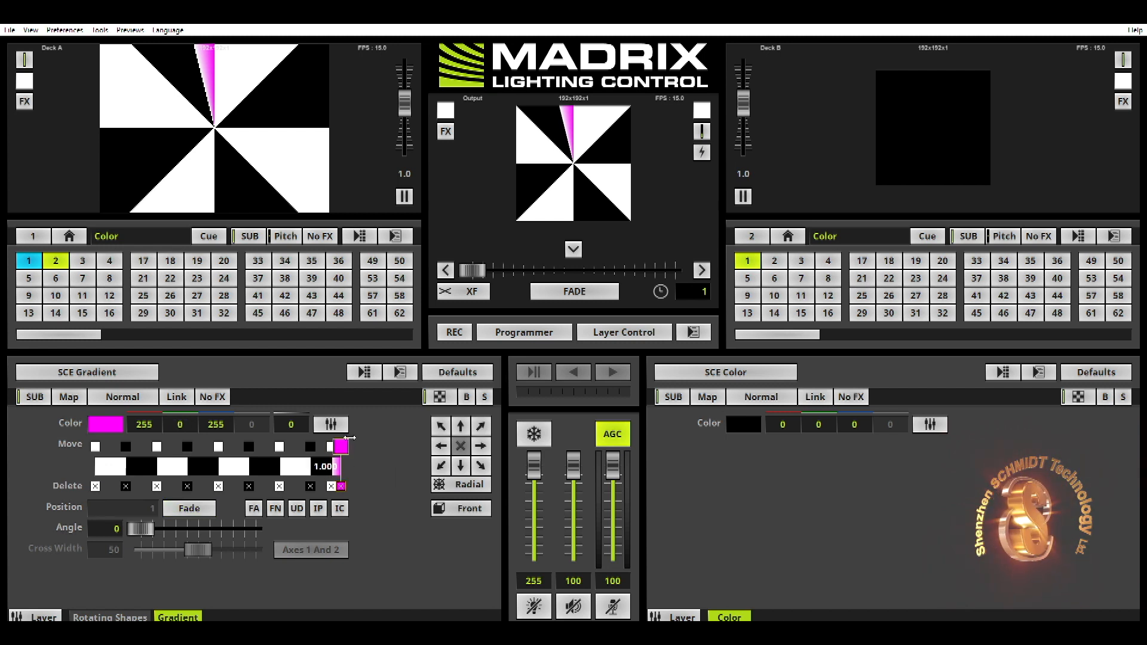
click(112, 417)
click(246, 567)
click(169, 401)
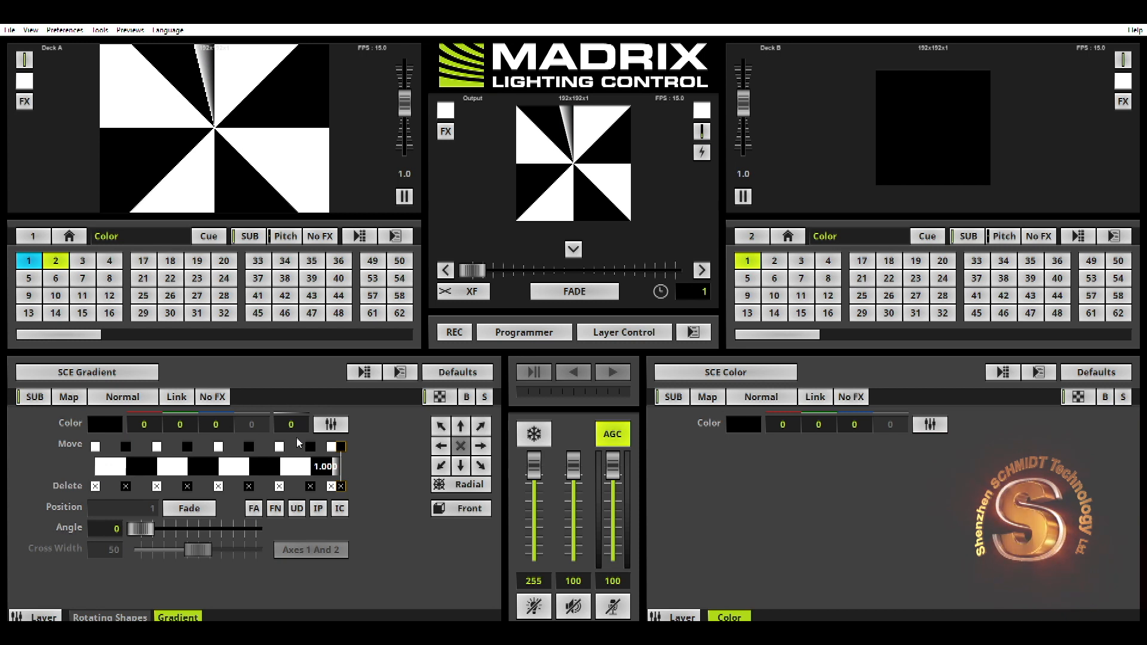
Step: Add a black stop at position 0.976, and redistribute all gradient stops uniformly with no fading
click(336, 460)
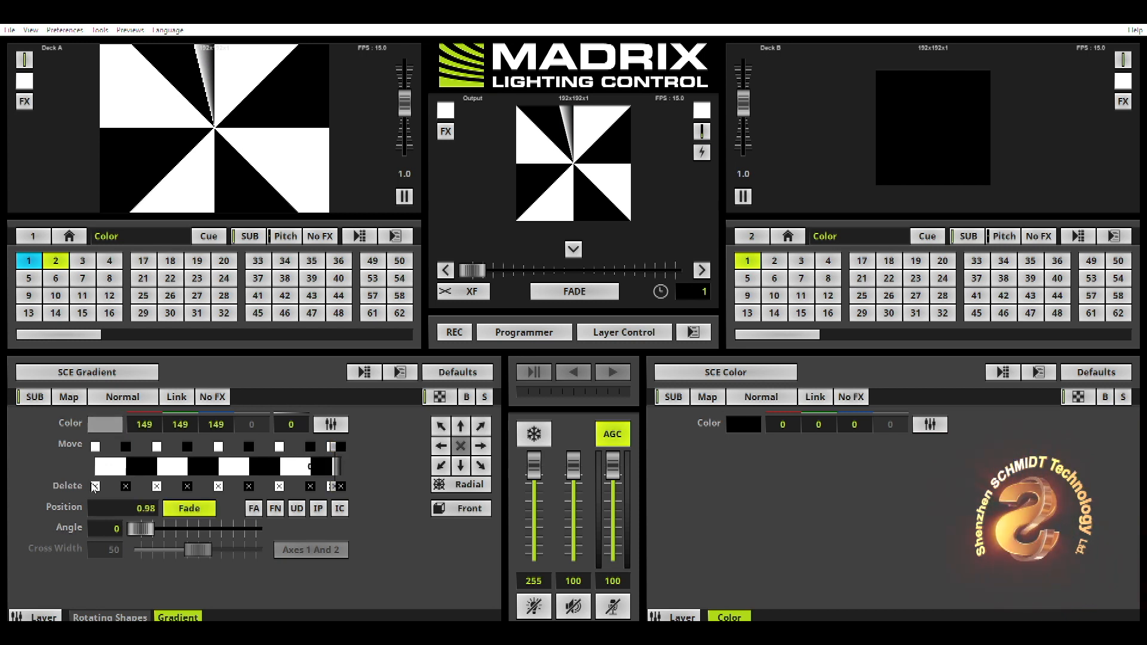
click(92, 485)
click(97, 569)
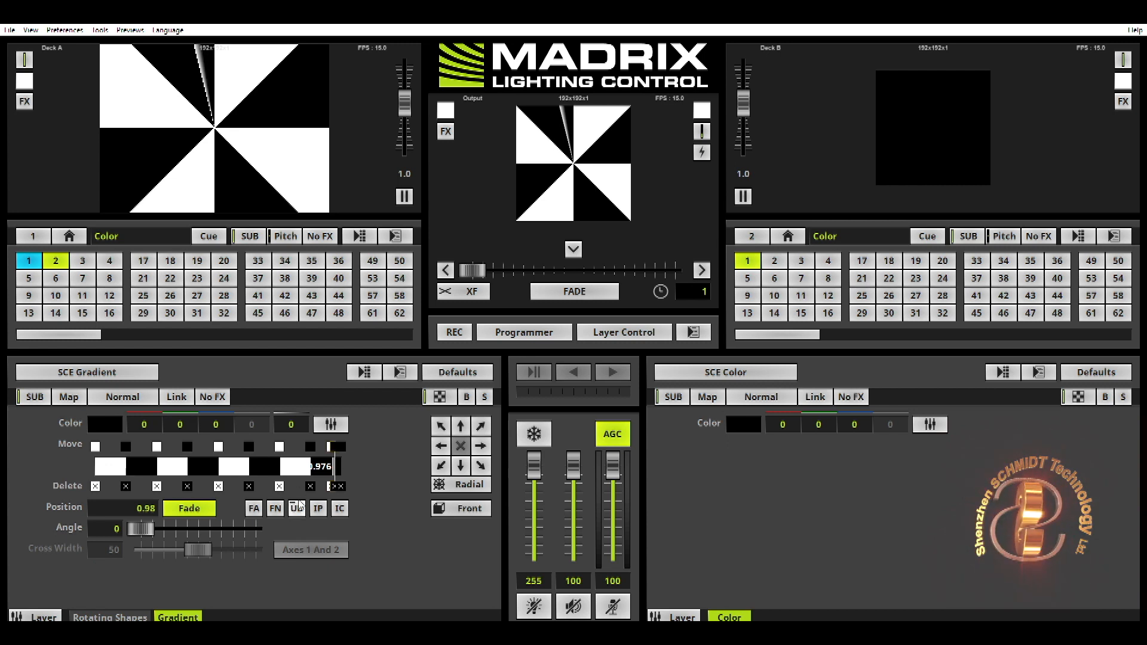
click(297, 508)
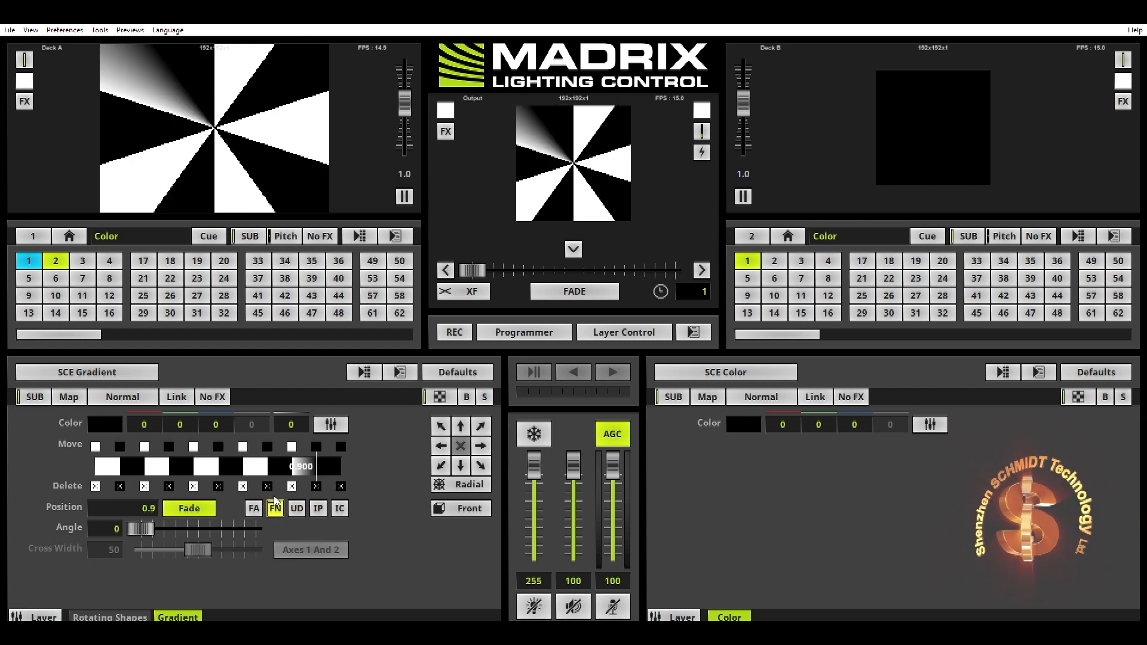
click(274, 507)
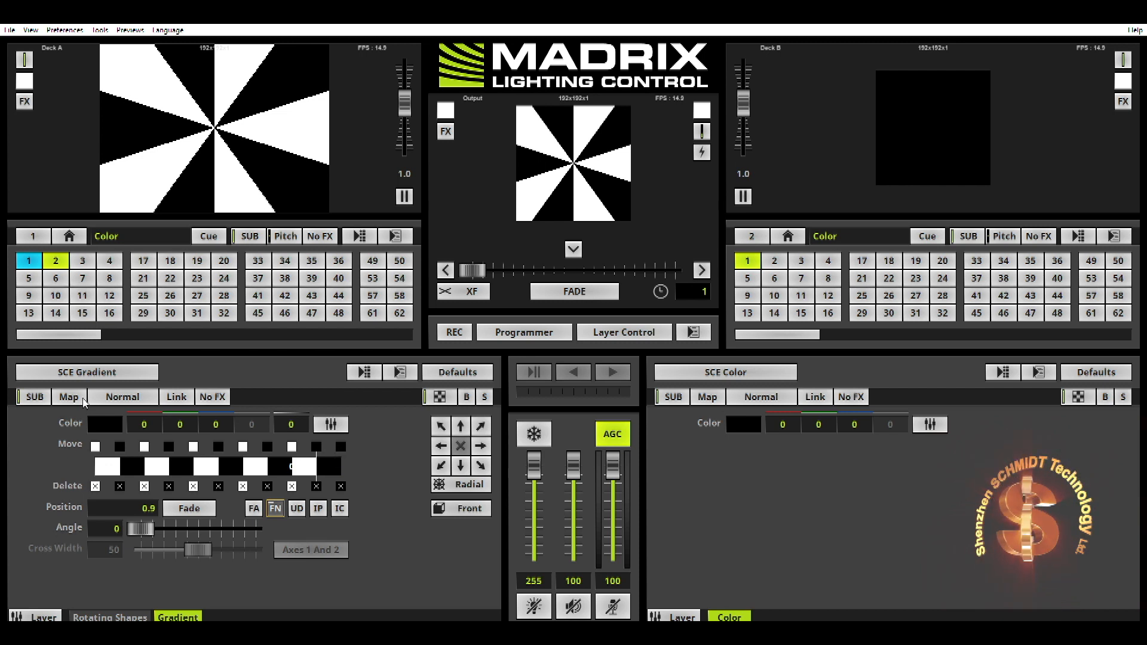
Step: Set the Gradient layer's mapping offset to 10 to align its center with the center of the star
click(110, 616)
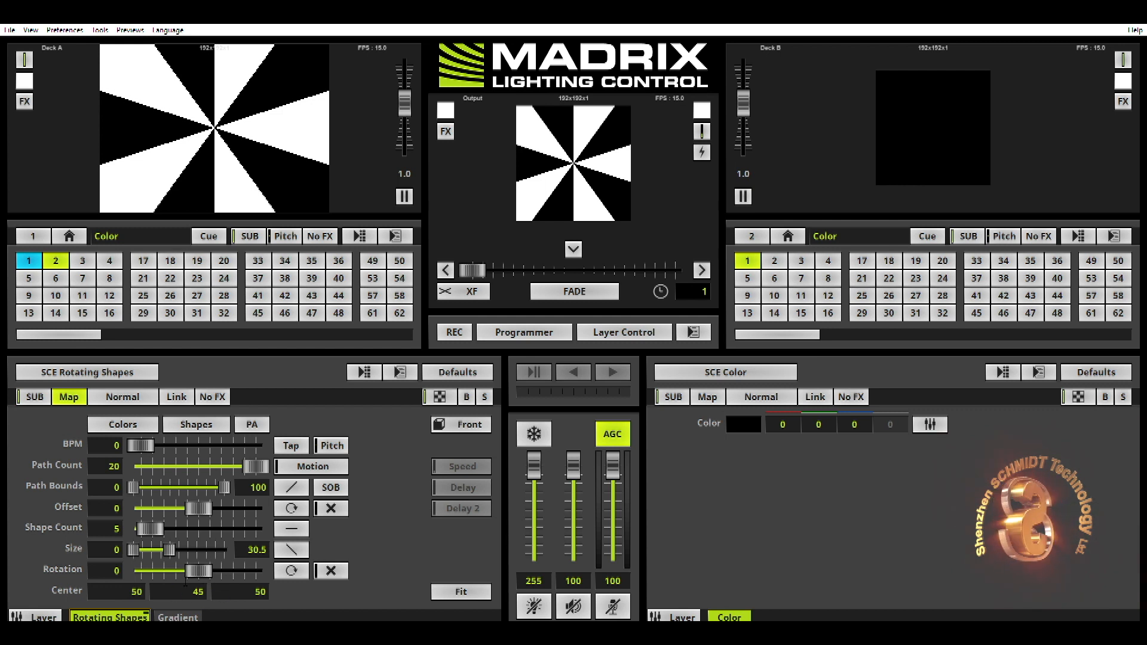
click(177, 617)
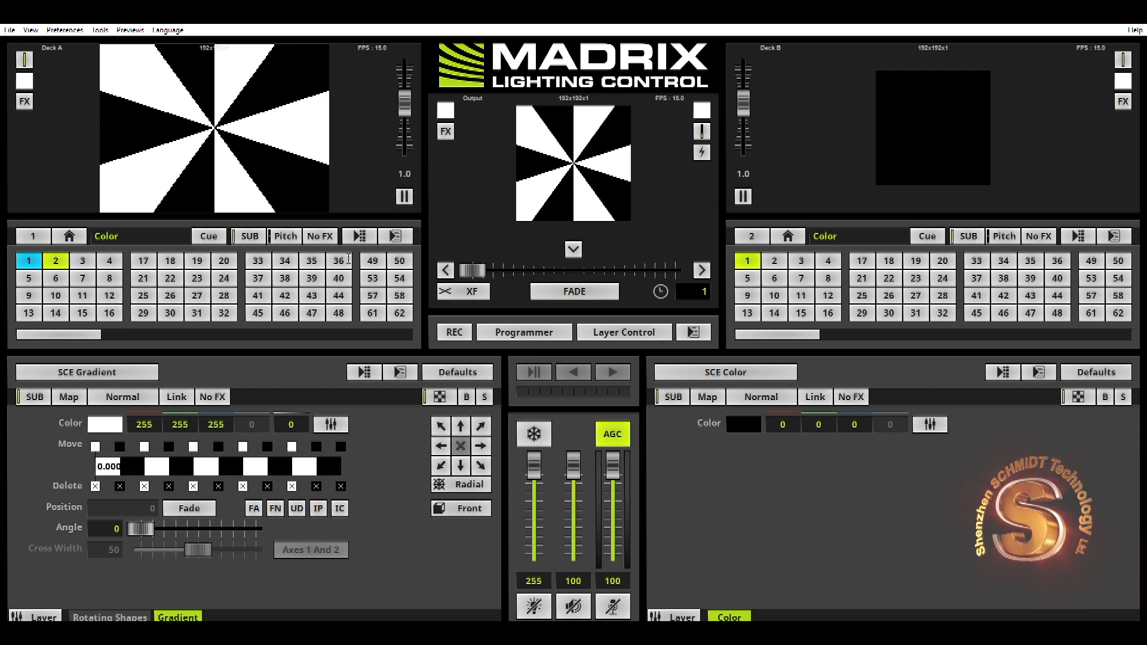
text(10)
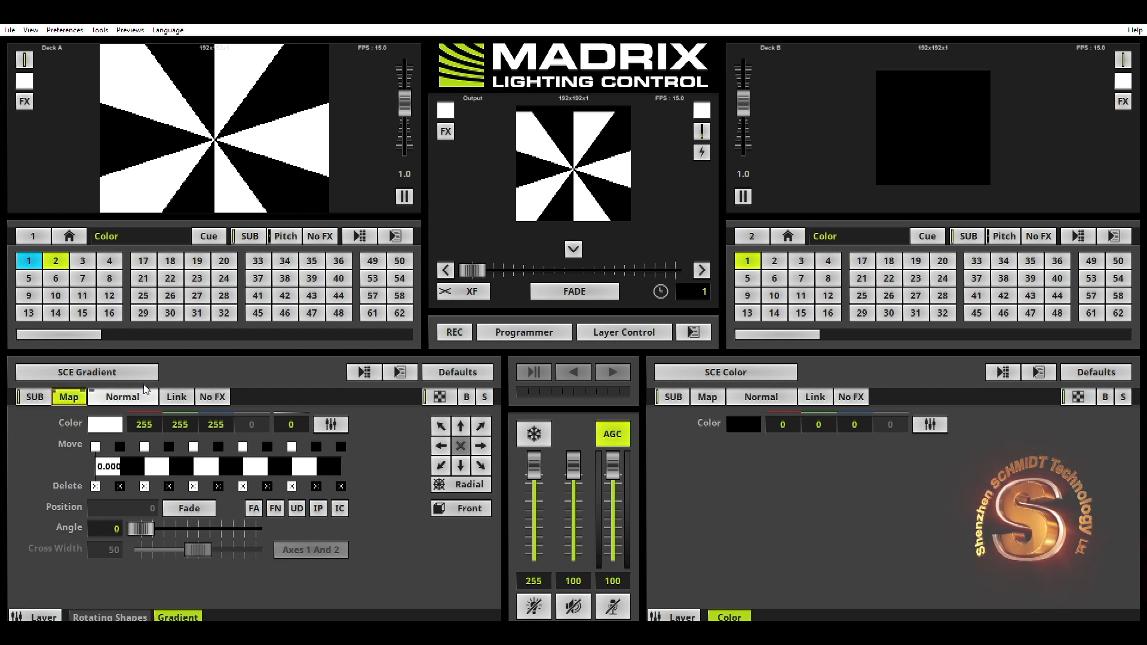
Step: Try a reduced opacity on the Gradient layer
click(440, 397)
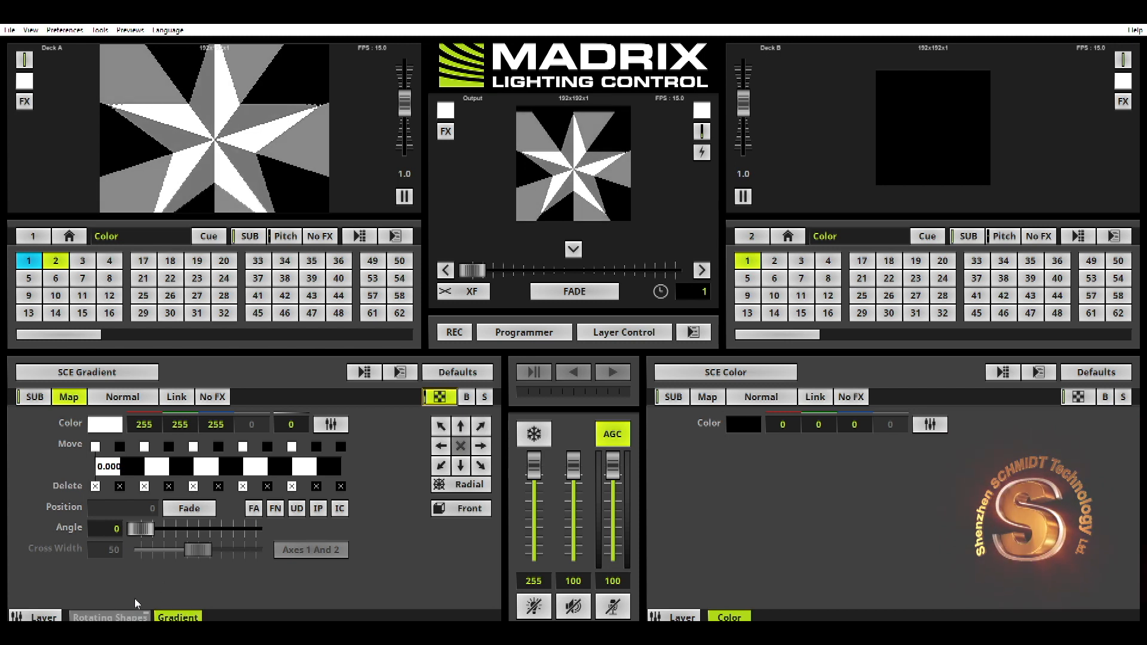
click(453, 396)
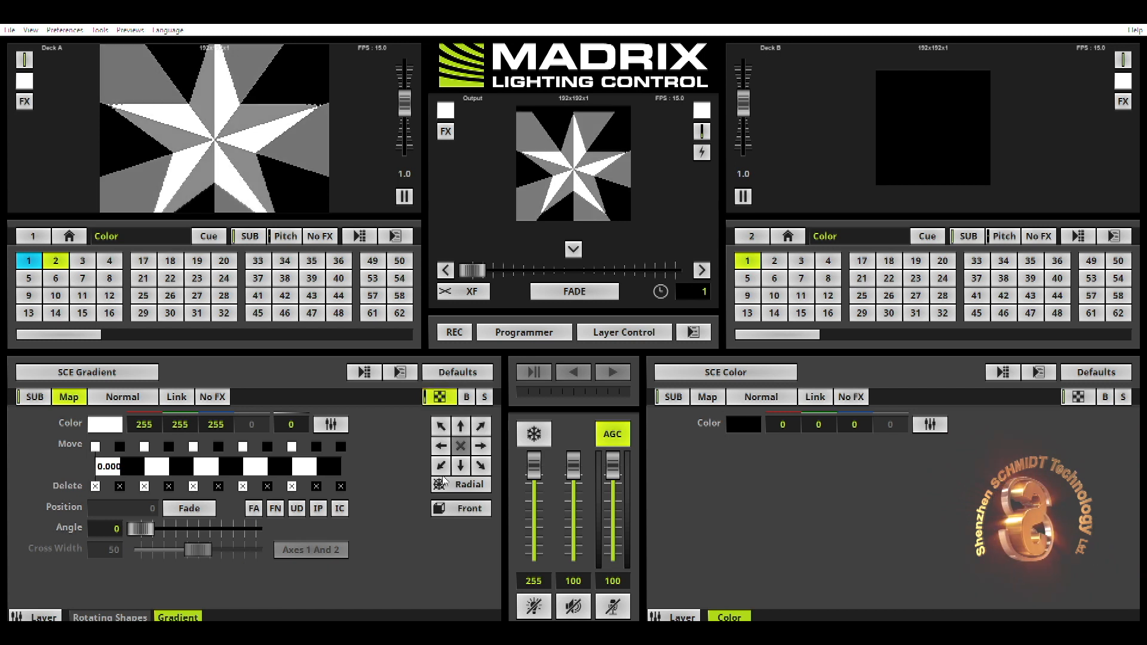
Step: Set the Gradient layer's mix mode to Mask and reduce its opacity for a shaded star
click(139, 396)
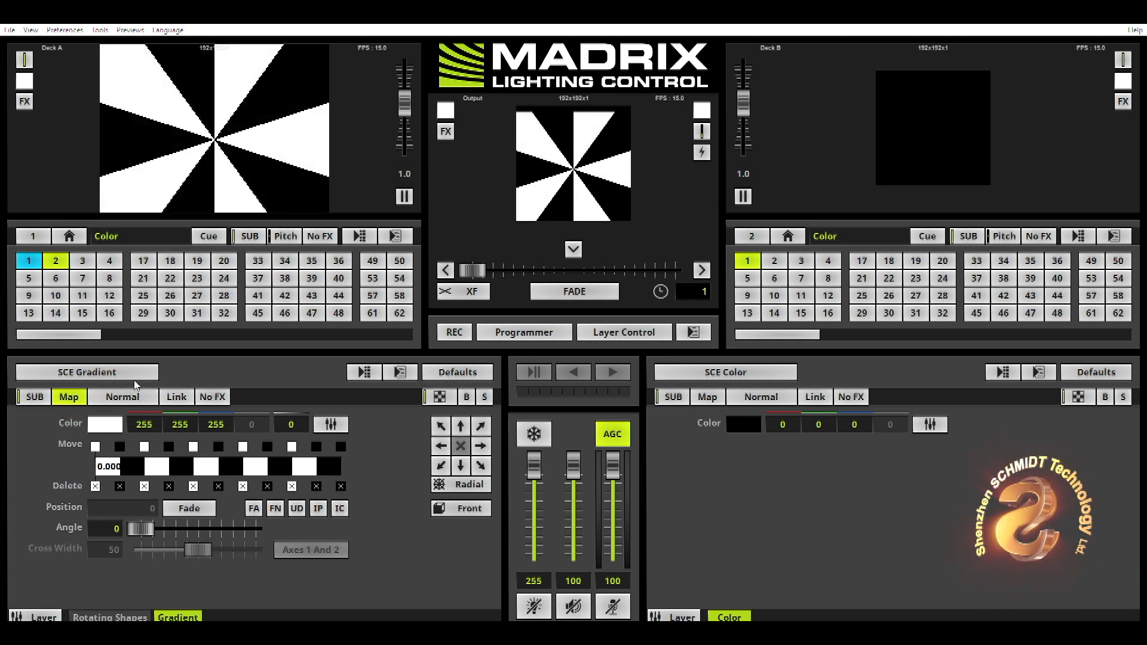
click(135, 384)
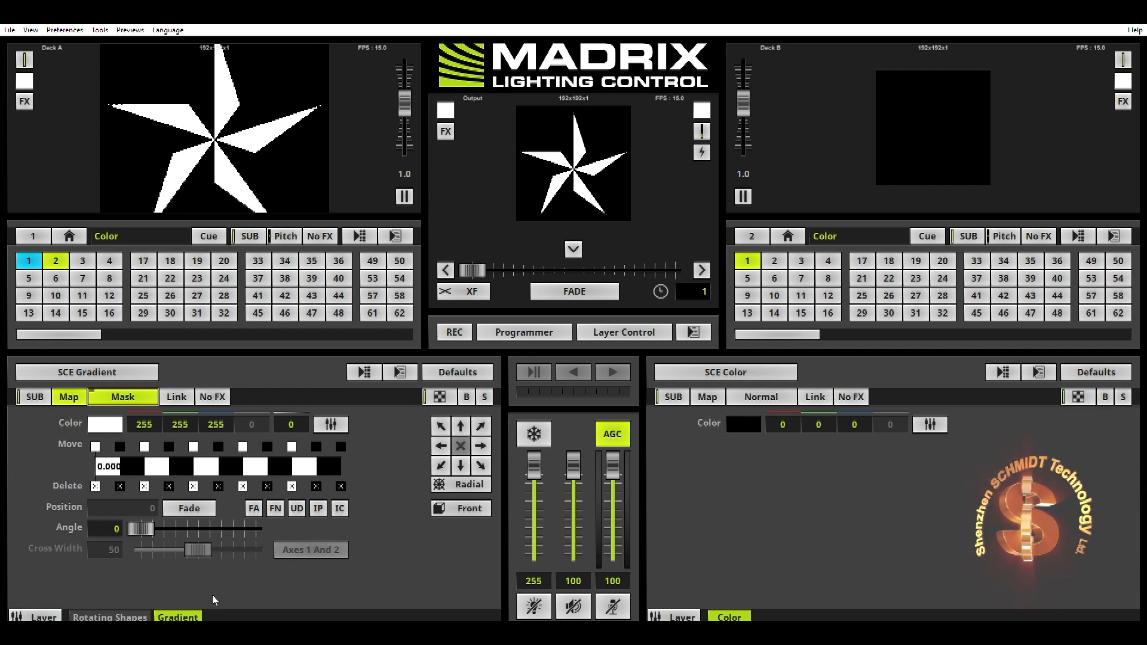
click(439, 395)
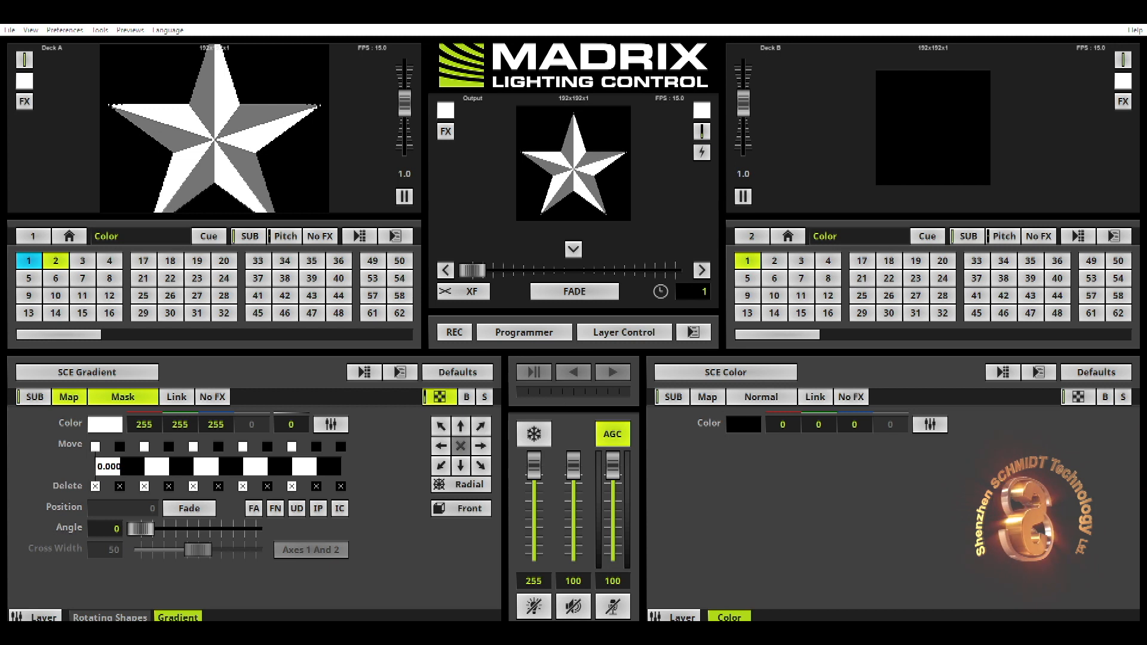
Step: Name the gradient layer "shadow" and add a Color Change layer above it with mix mode Mask and fading on
key(Return)
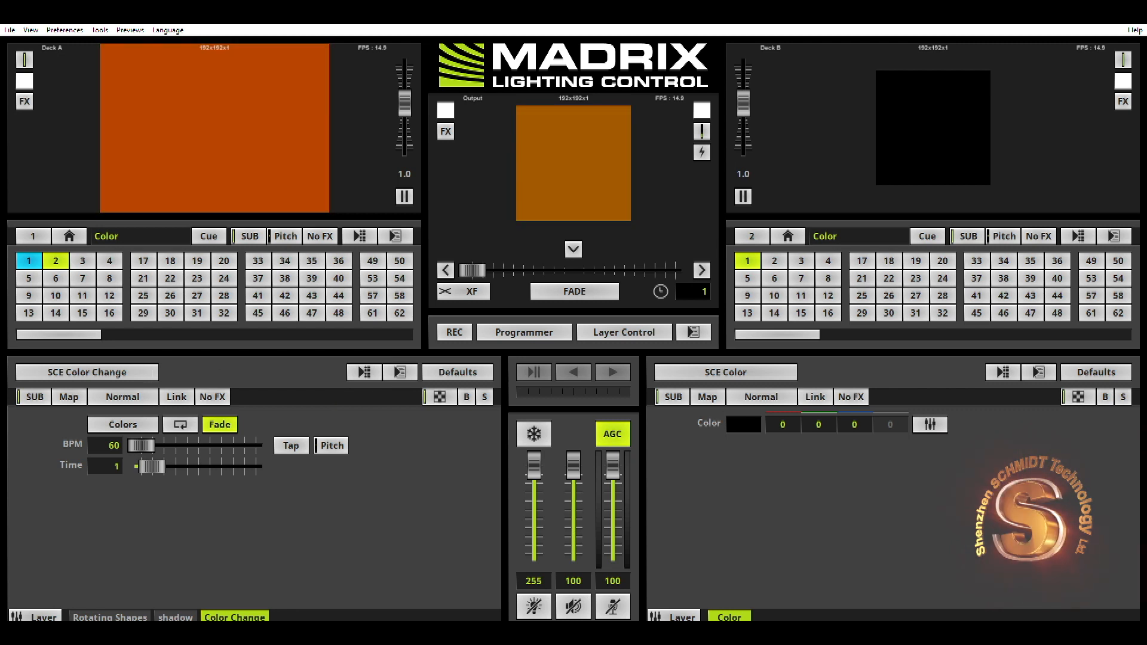
click(219, 425)
click(133, 394)
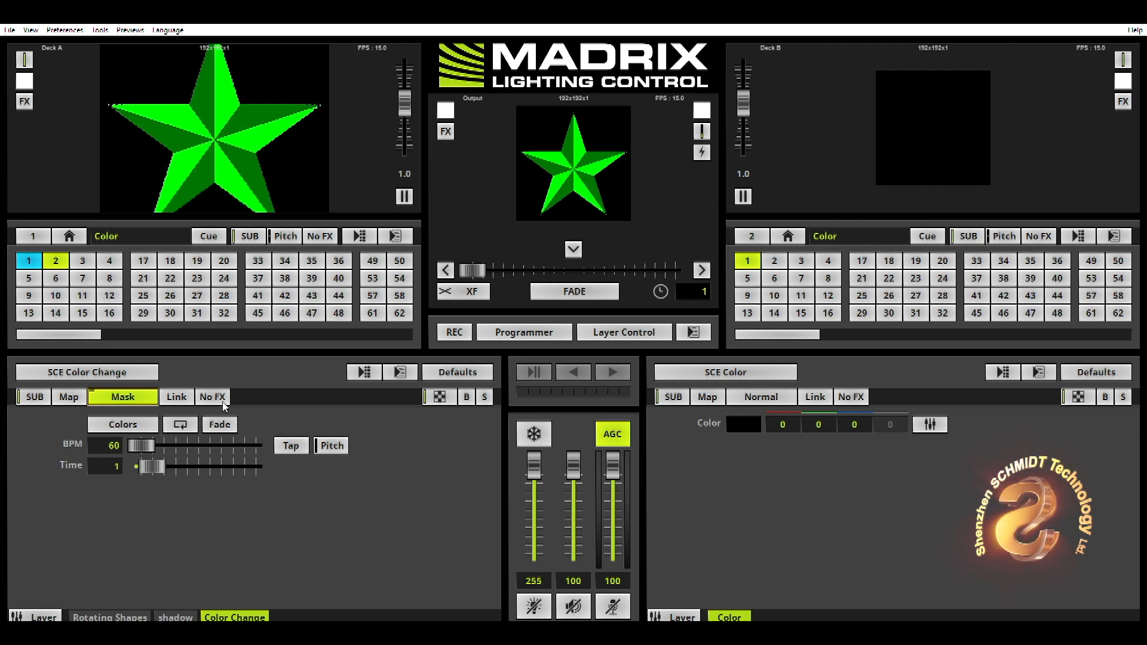
click(220, 424)
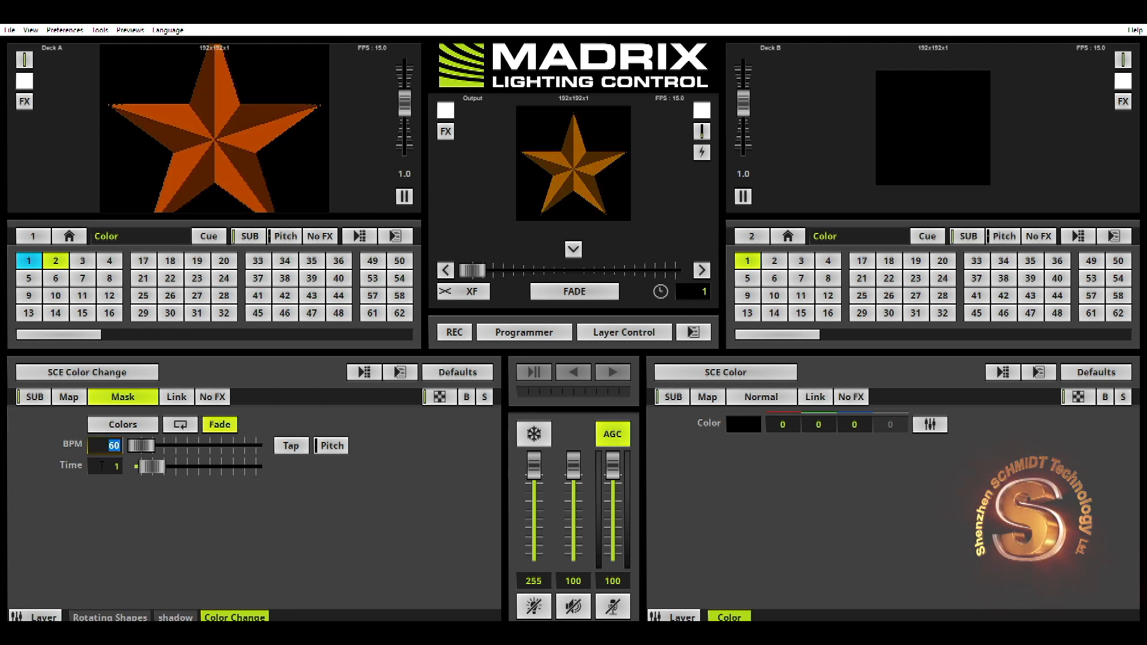
Step: Set the Color Change layer's time to 4
click(114, 466)
text(4)
key(Return)
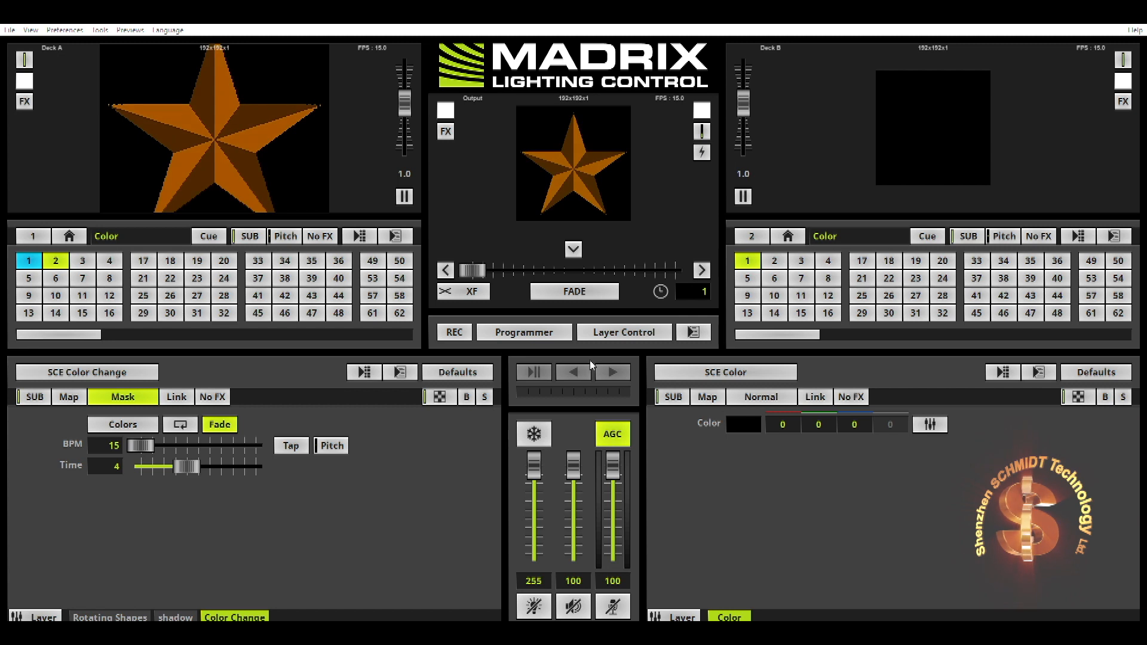
Step: Copy the plain white star from storage place 1 to place 3 and add an SCE Wave / Radial layer to the copy
click(31, 257)
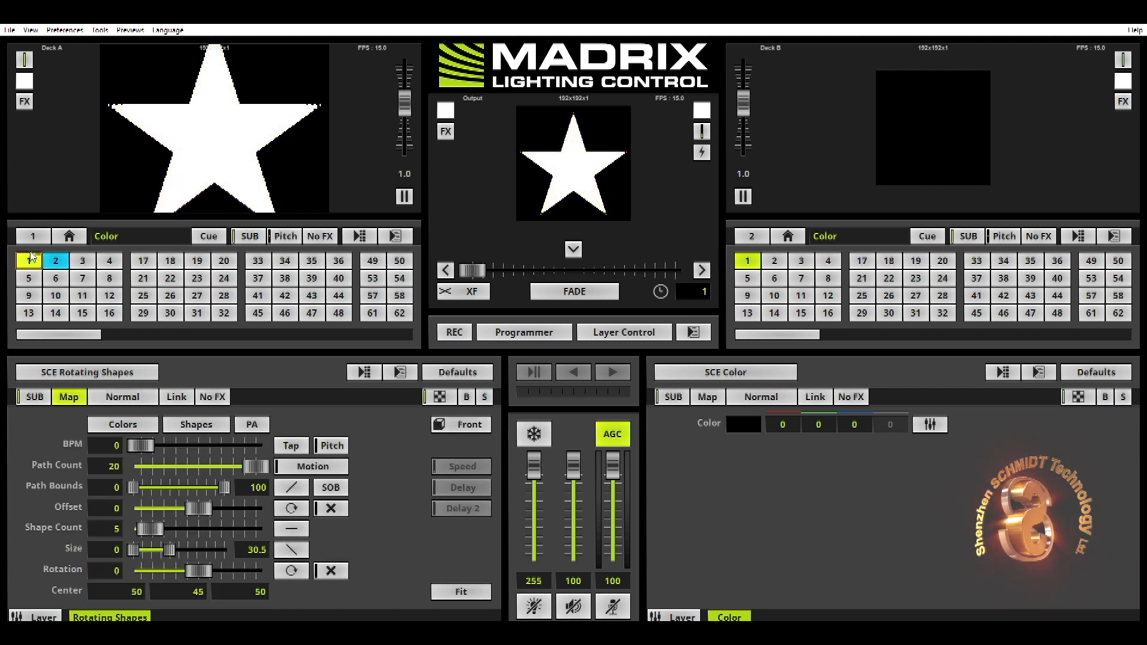
click(88, 256)
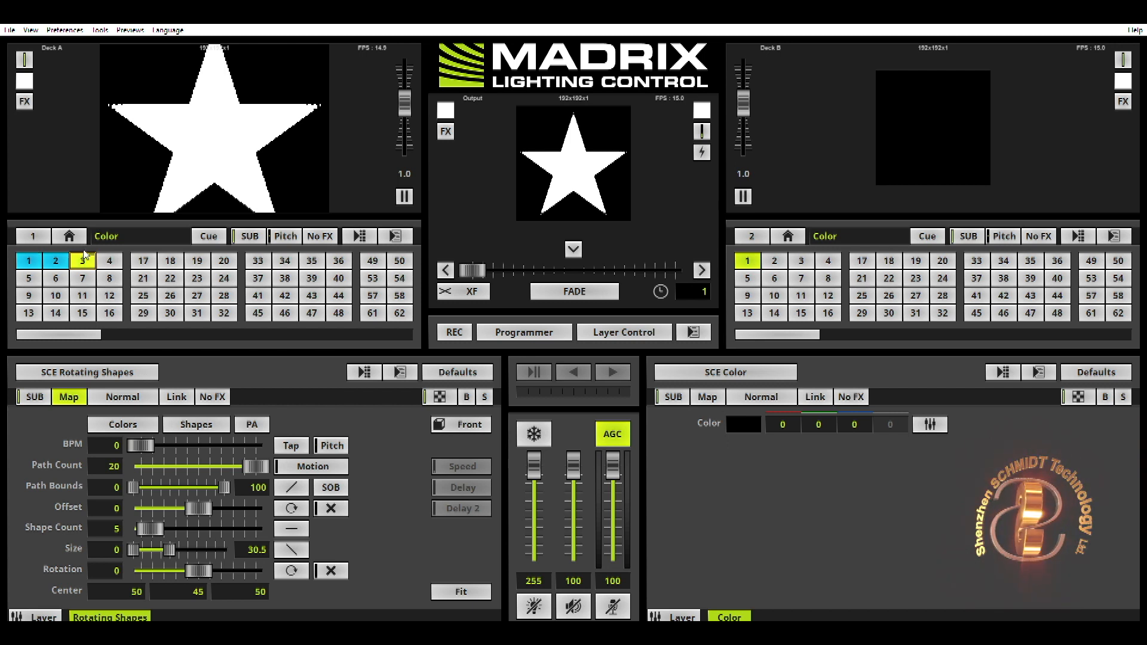
click(145, 615)
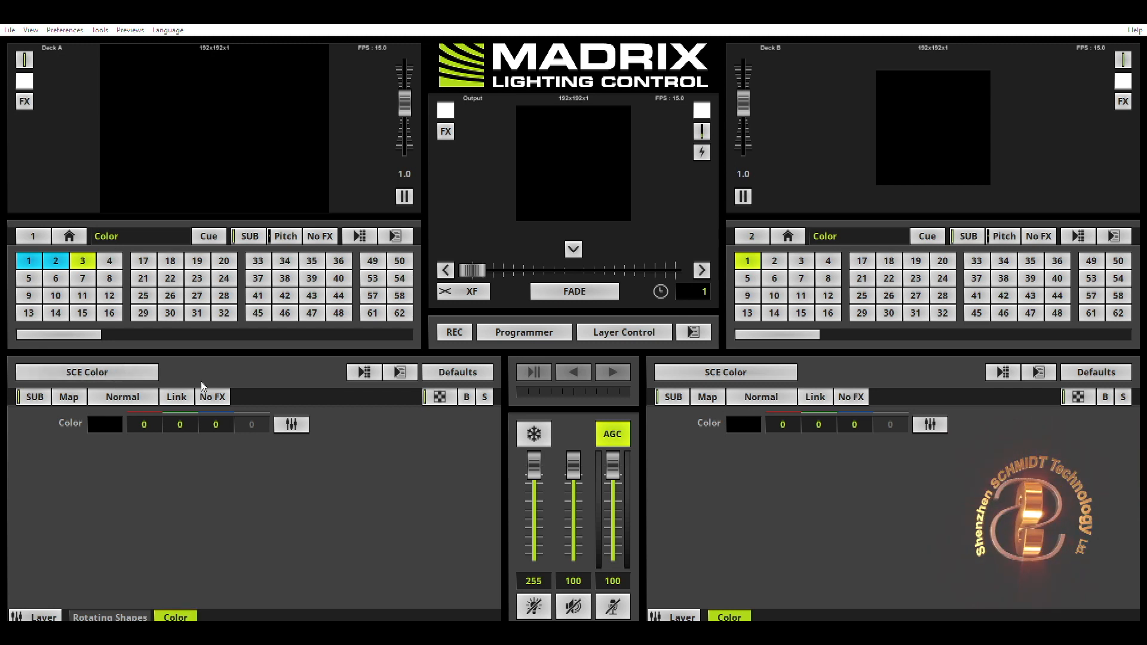
click(397, 369)
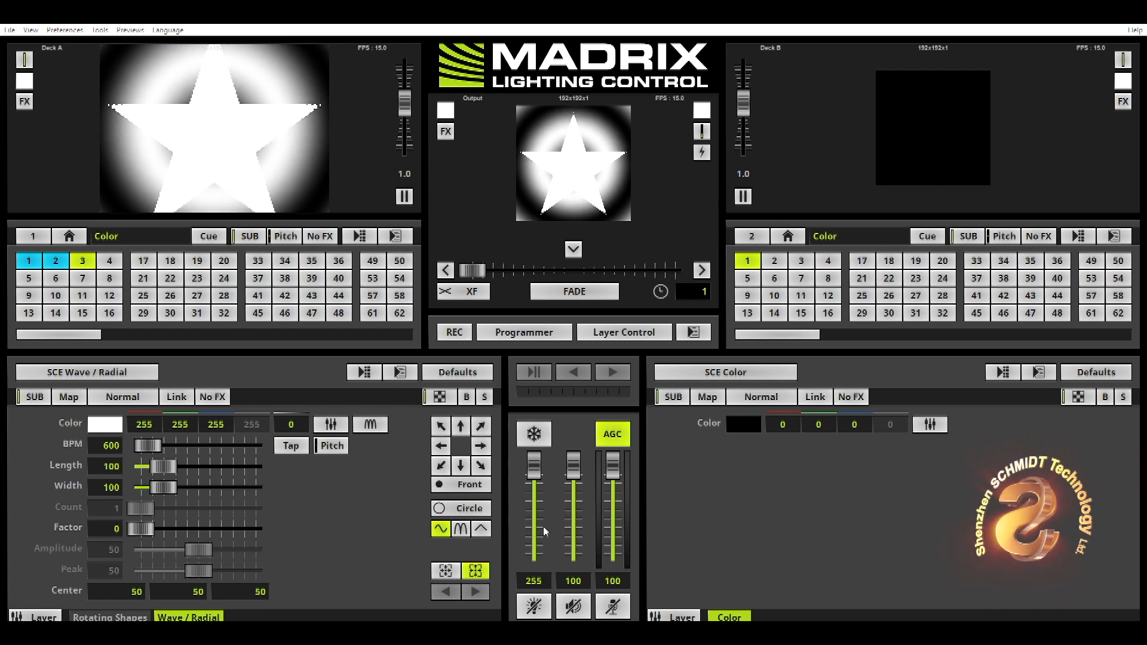
Step: Set the Wave / Radial layer's shape to Radar and its BPM to 0 in storage place 3
click(548, 595)
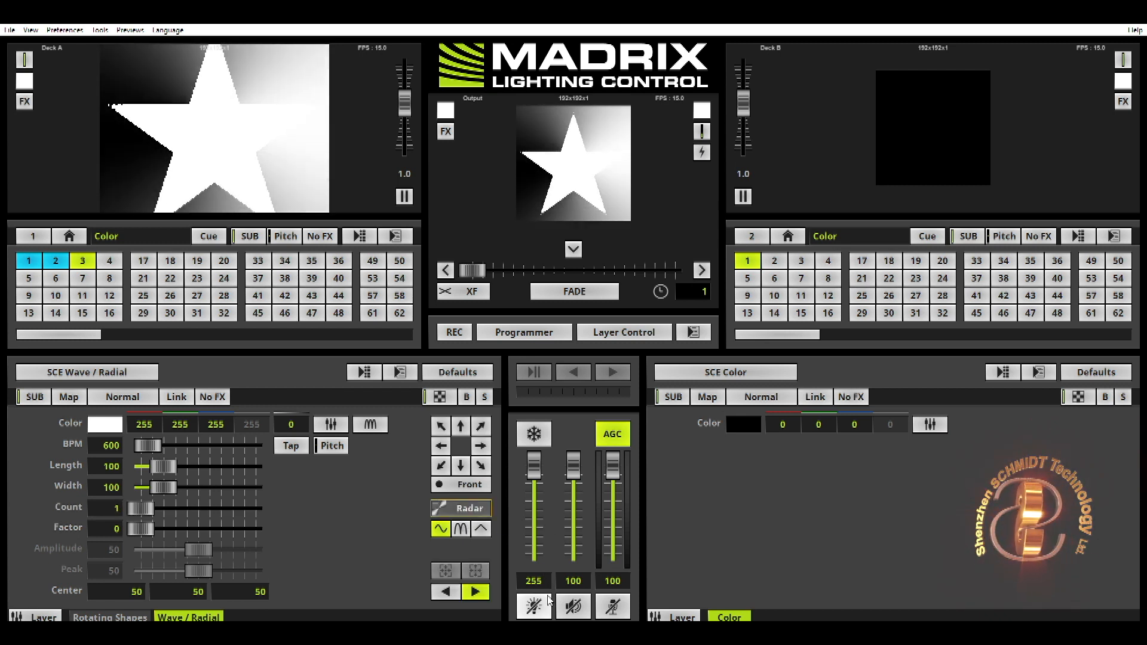
drag(145, 443, 48, 447)
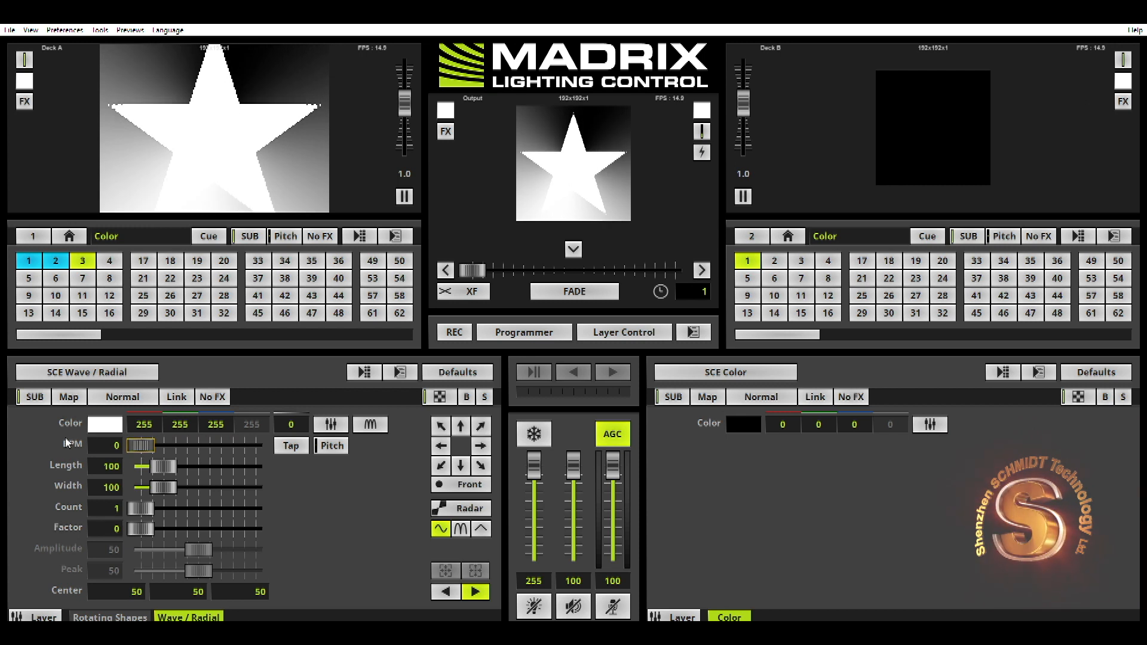
click(110, 255)
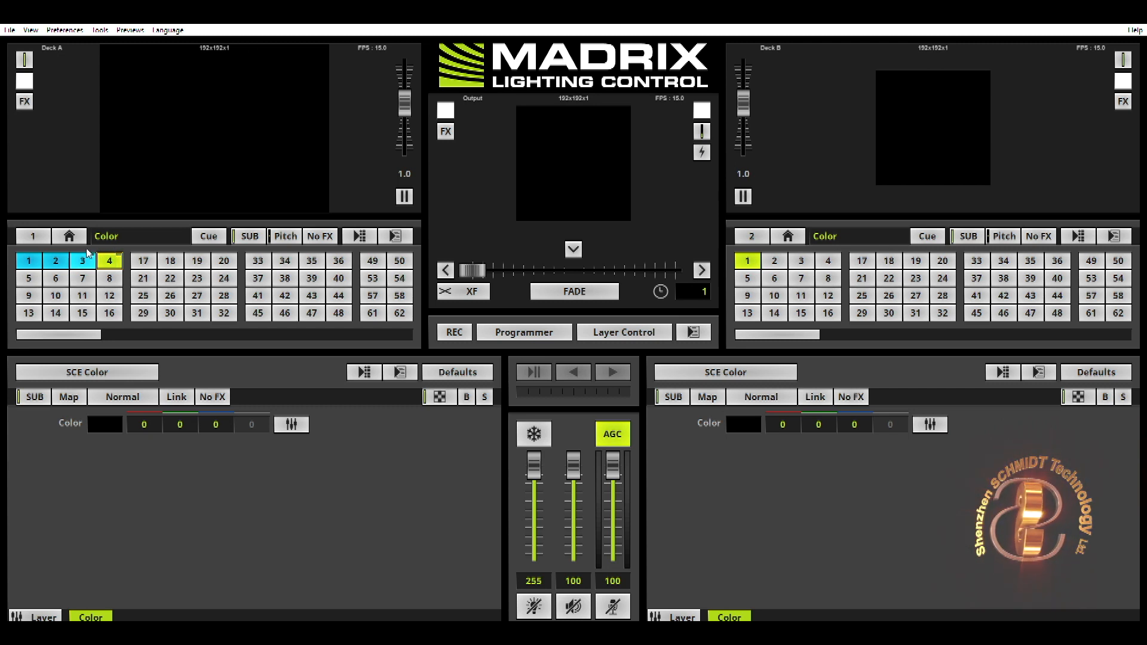
click(87, 255)
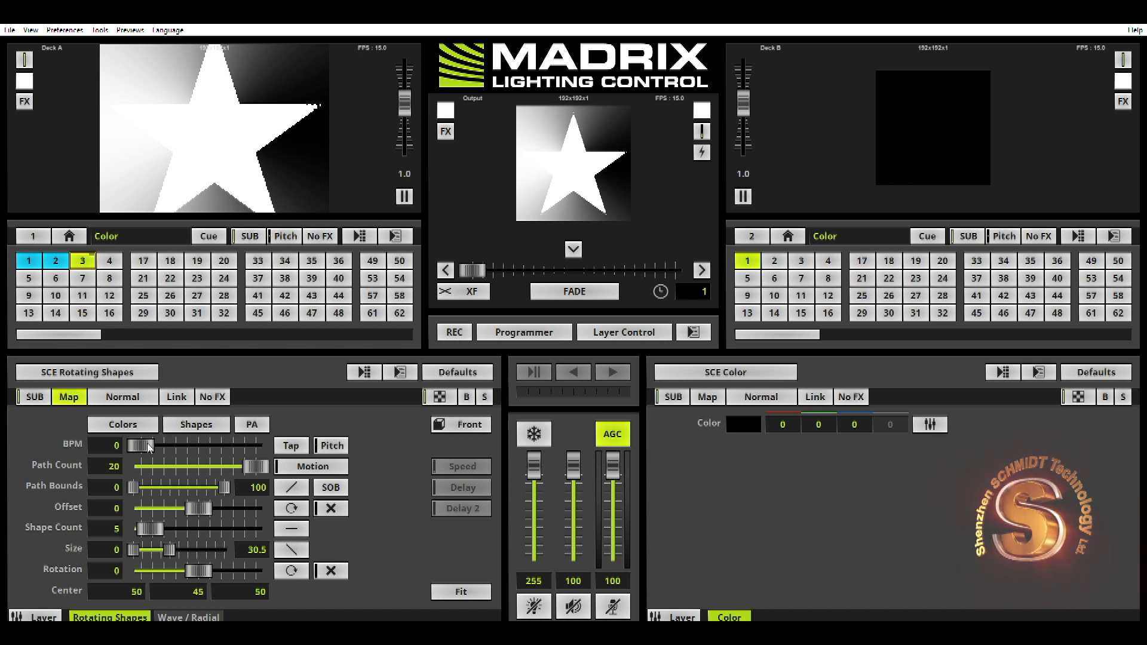
click(188, 617)
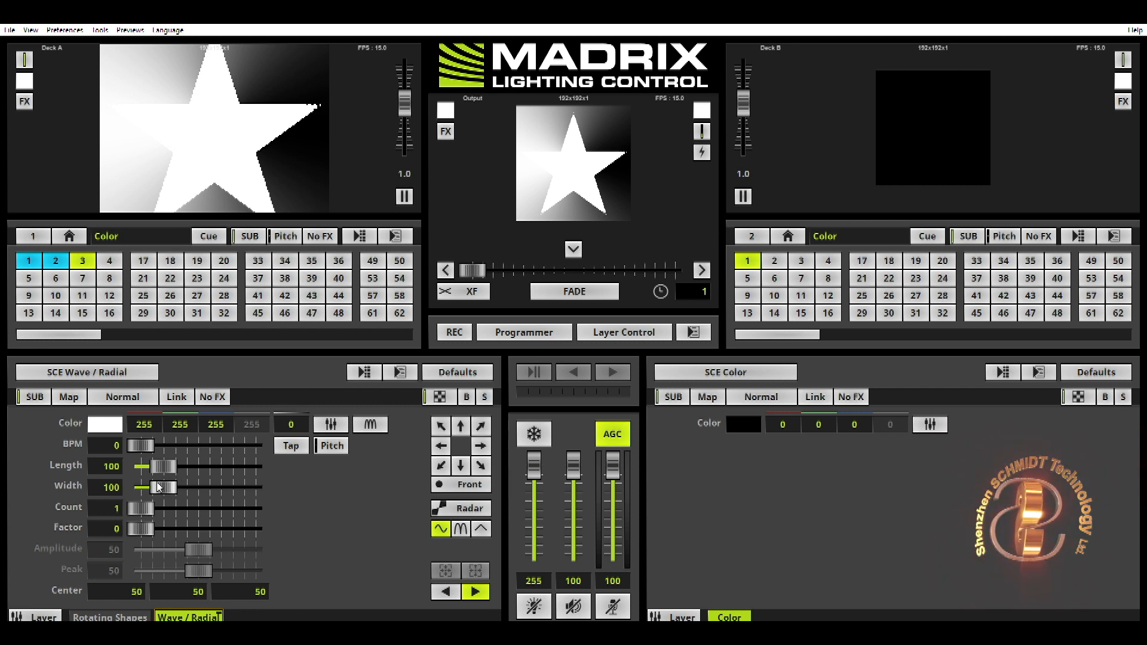
Step: Set the radar wave's count to 5 and its width to 35
drag(165, 485, 142, 487)
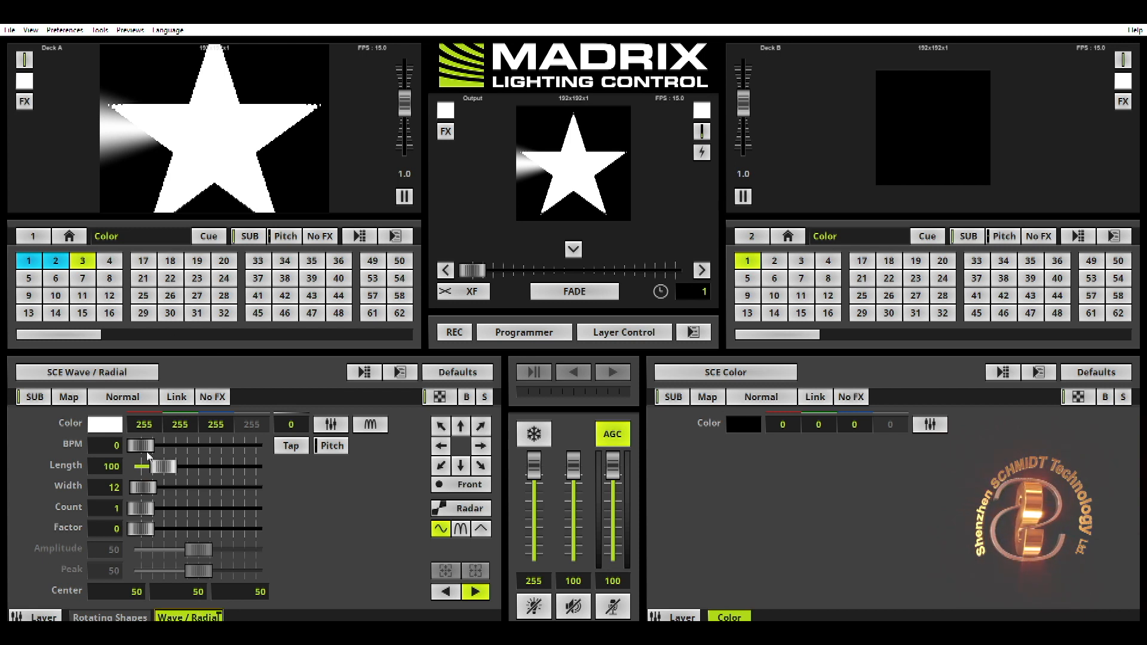
click(106, 505)
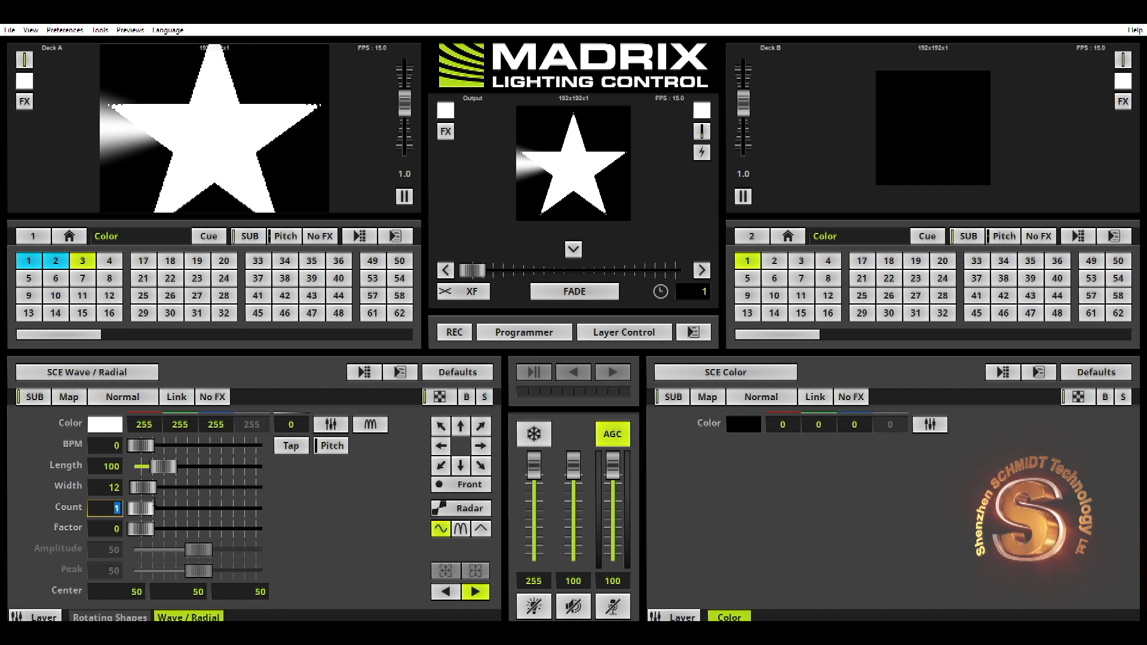
text(5)
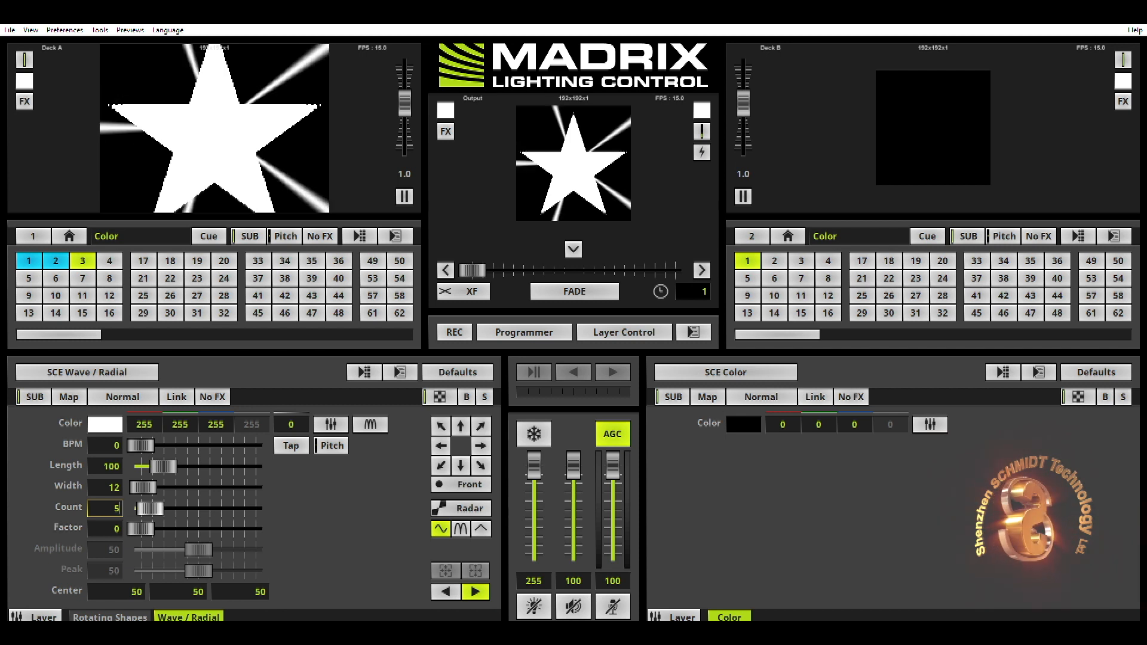
drag(151, 506, 155, 505)
click(118, 506)
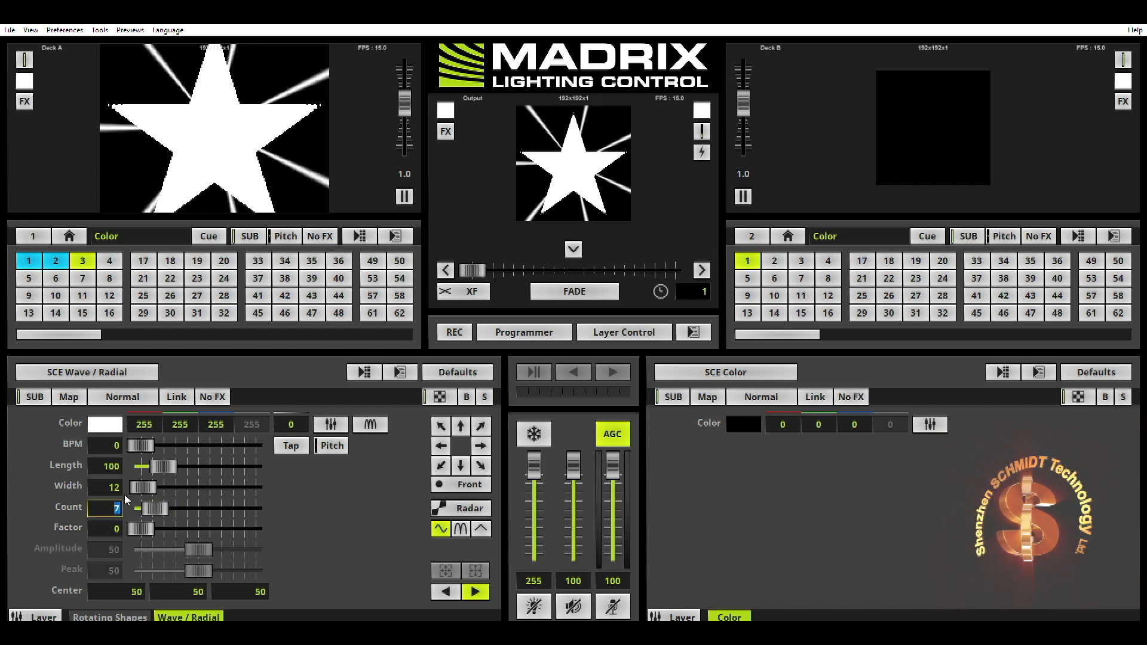
text(5)
drag(144, 476, 148, 472)
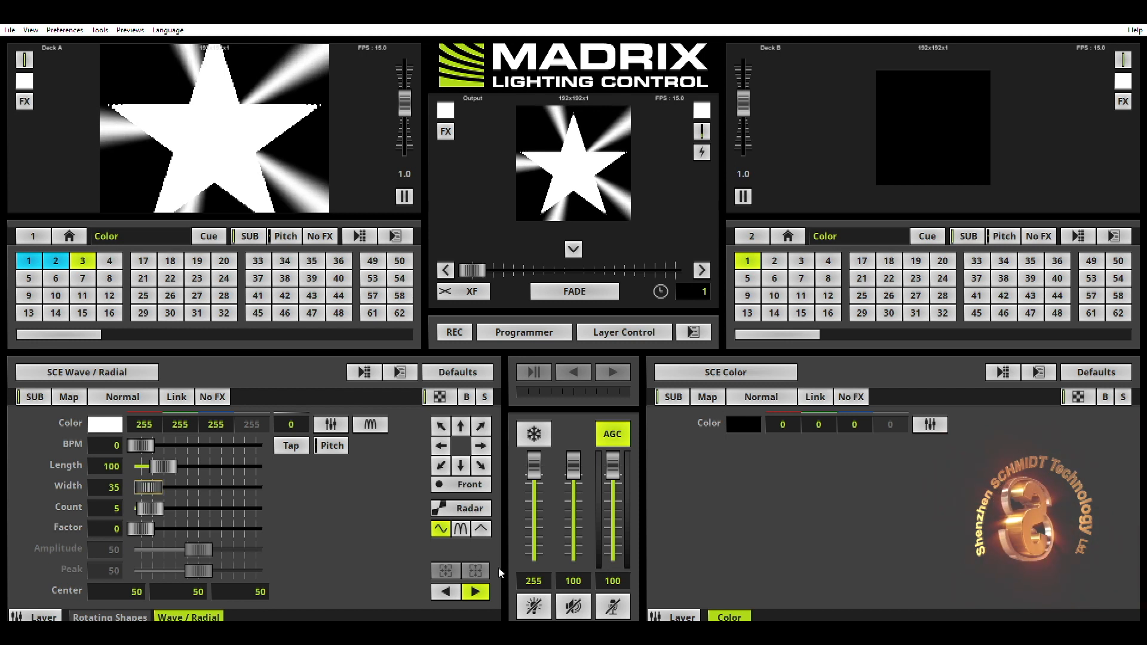
Step: Switch the radar wave to the triangular waveform with width 48 and peak 100
click(482, 528)
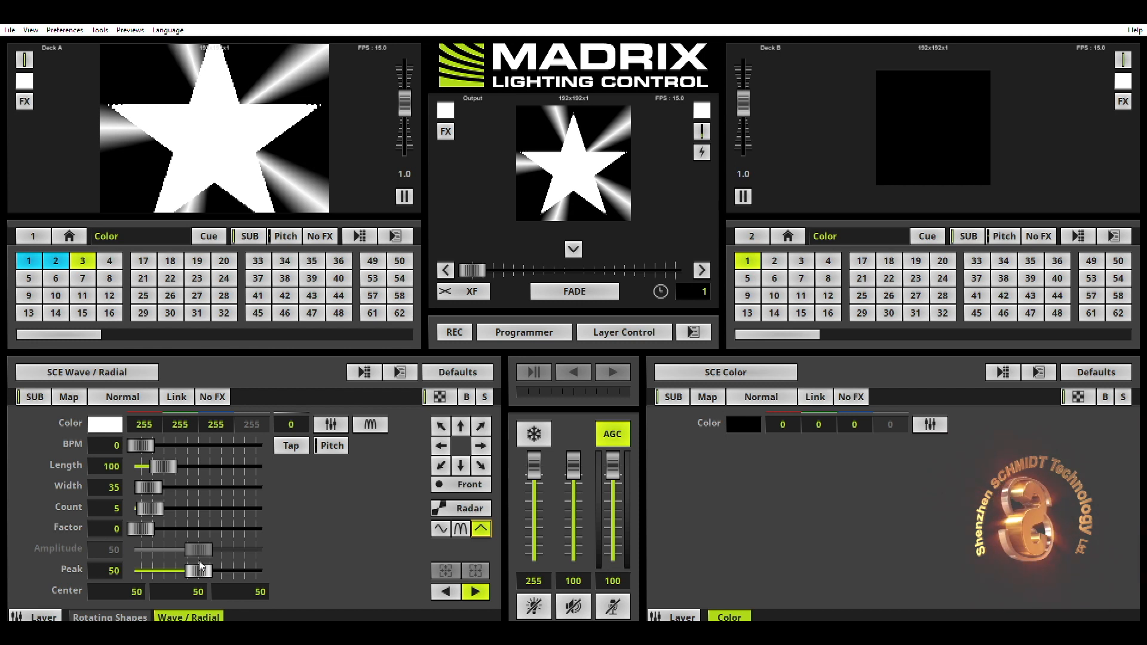
mouse_move(150, 486)
mouse_down()
mouse_move(161, 478)
mouse_move(151, 481)
mouse_up()
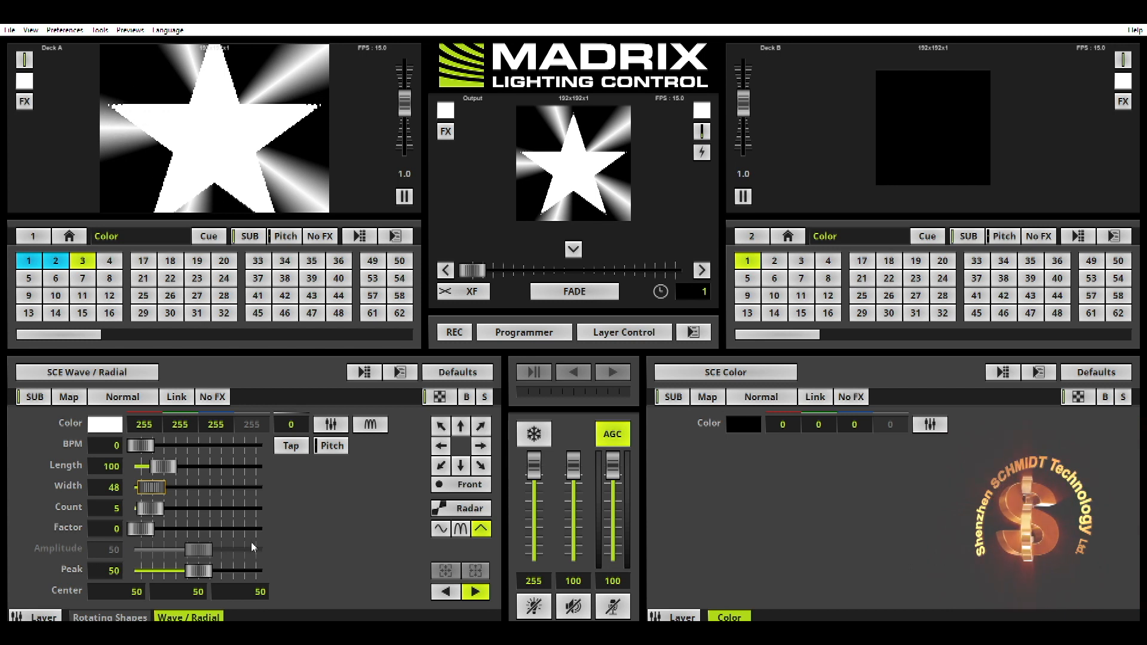
drag(199, 567, 118, 573)
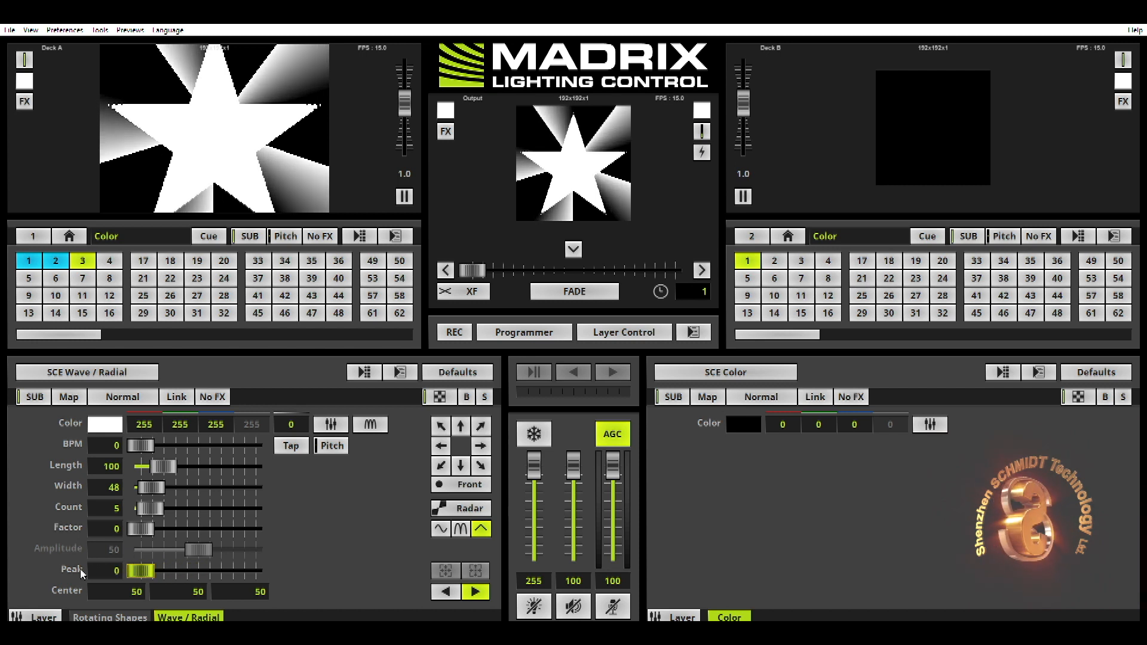
drag(122, 568, 305, 574)
Step: Compare both rotation directions of the radar wave, keep the forward one, and set its second center value to 55
double_click(179, 591)
text(45)
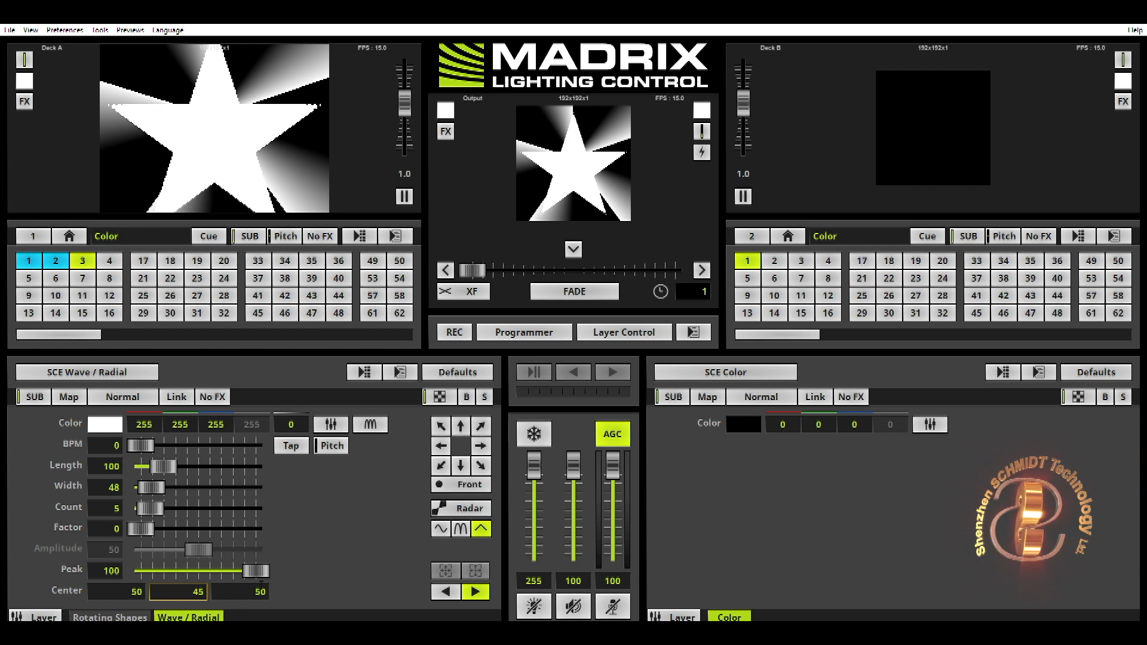
click(448, 592)
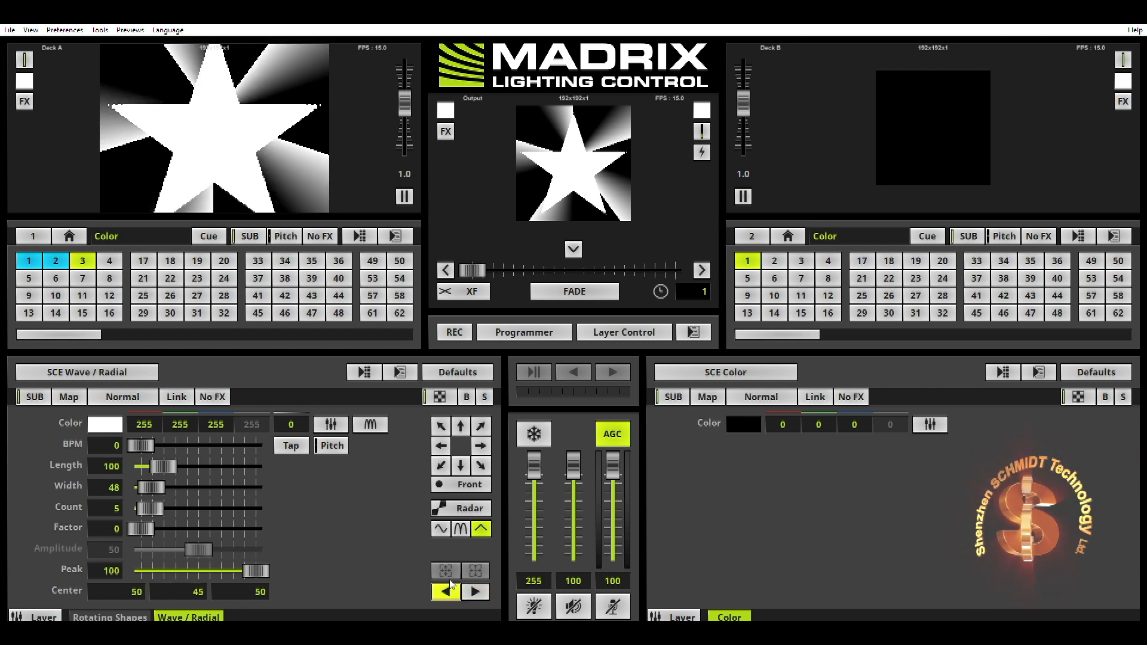
click(481, 590)
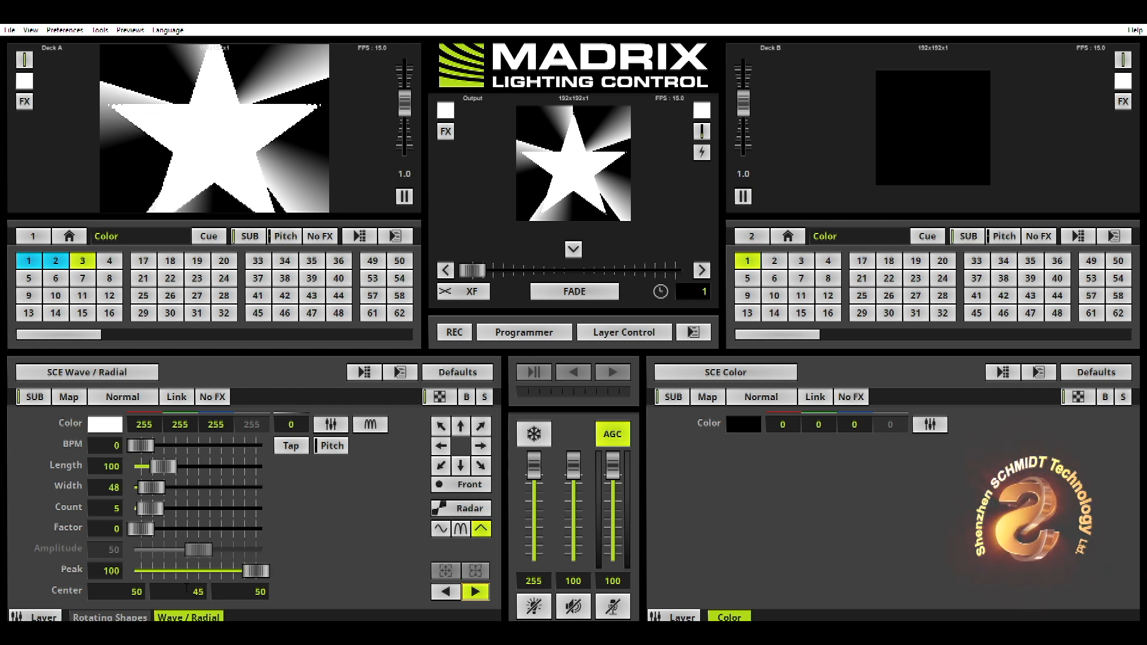
double_click(206, 591)
text(55)
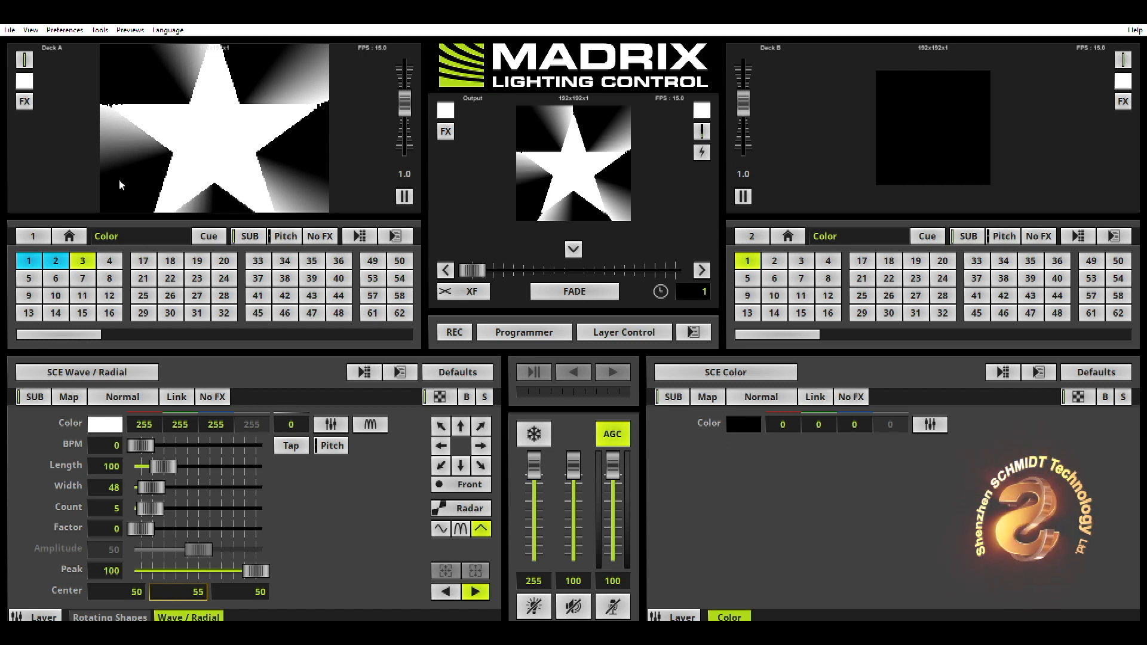
Step: Set the Wave / Radial layer's mix mode to Mask and reduce its opacity to shade the star's facets
click(98, 617)
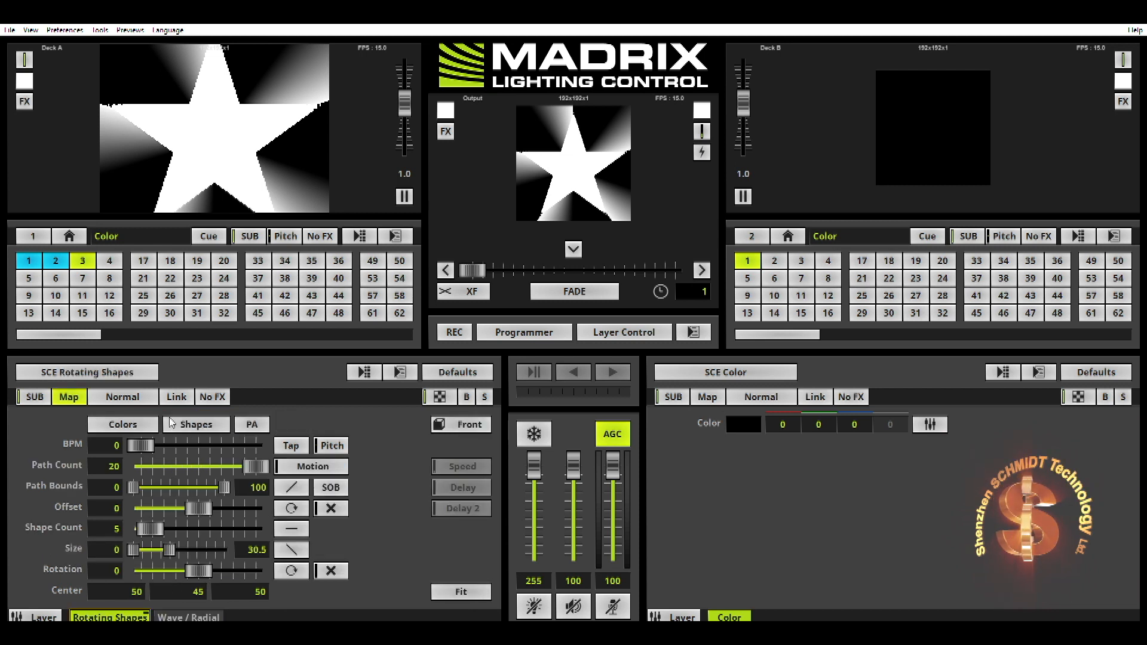
click(190, 615)
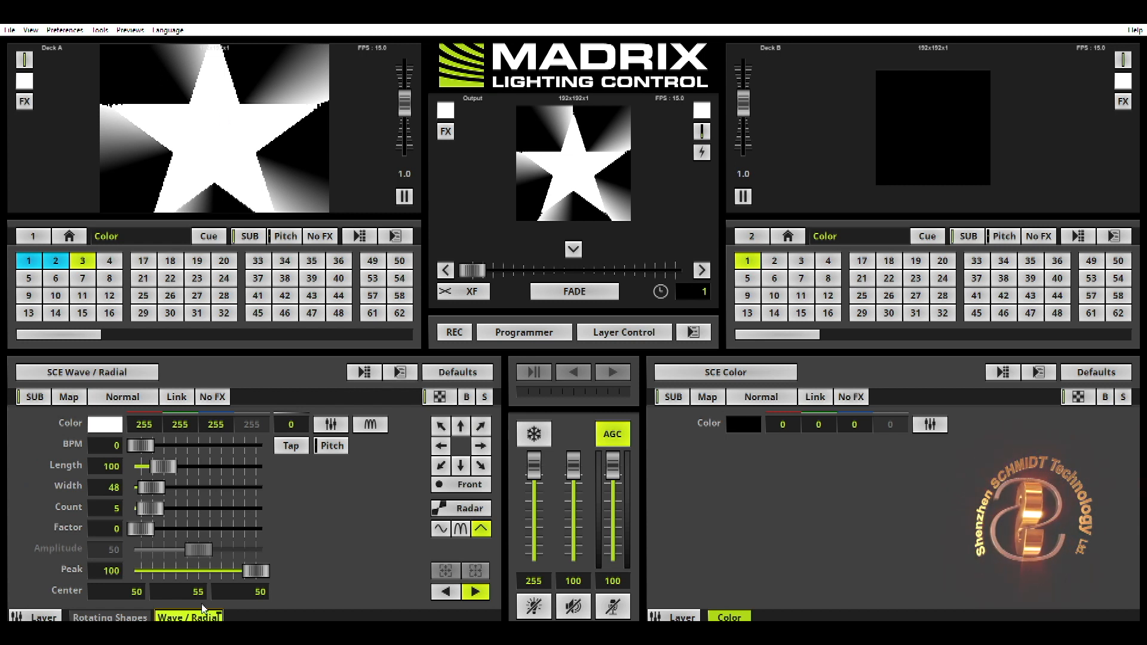
click(139, 396)
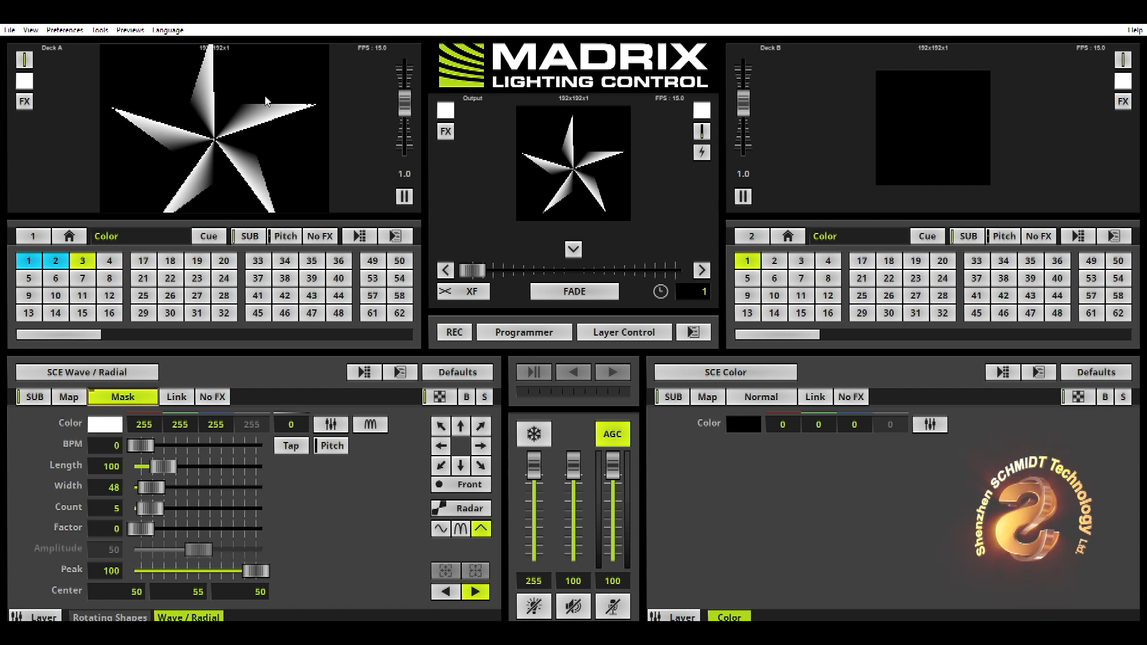
click(440, 397)
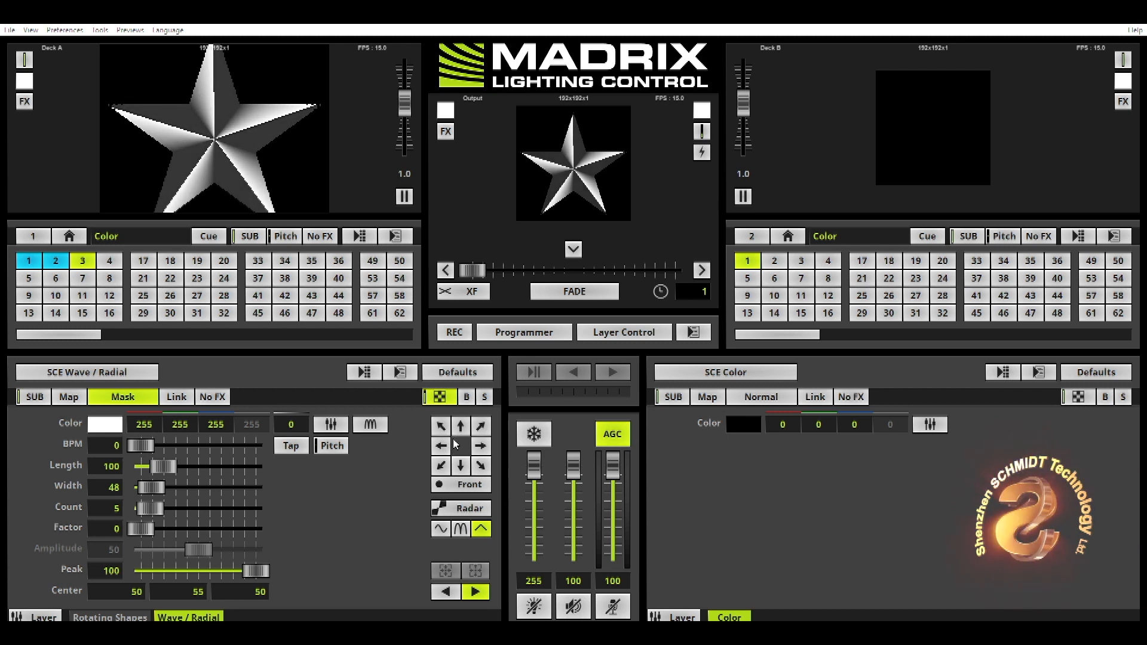
click(434, 400)
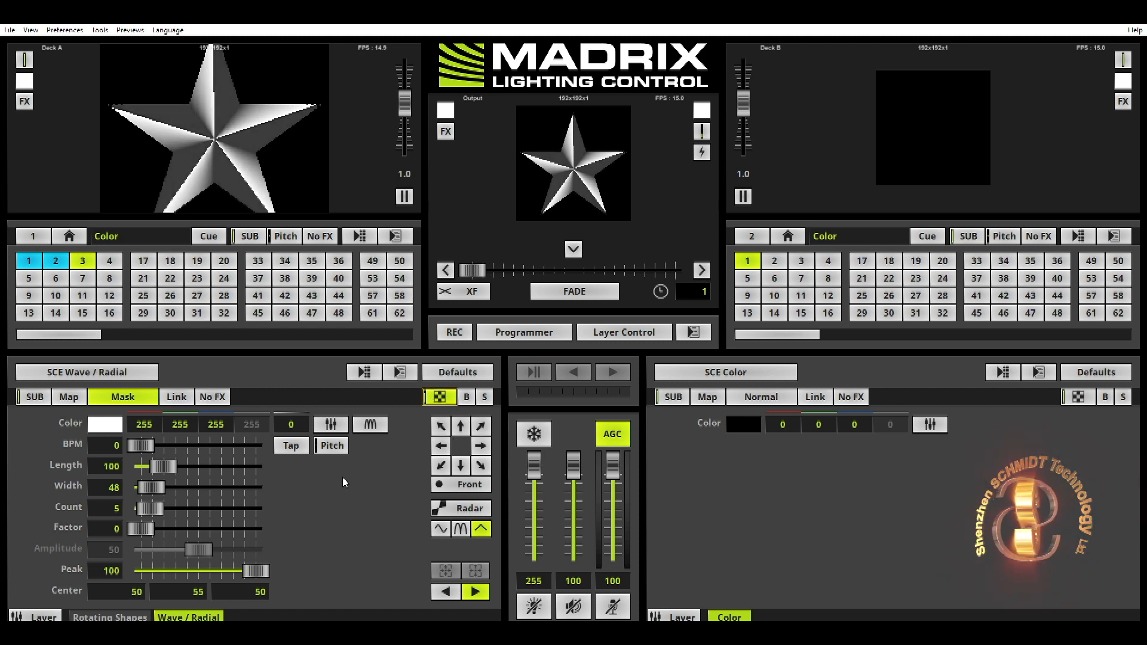
Step: Try red as the Wave / Radial layer's color and return it to white
right_click(102, 423)
click(108, 432)
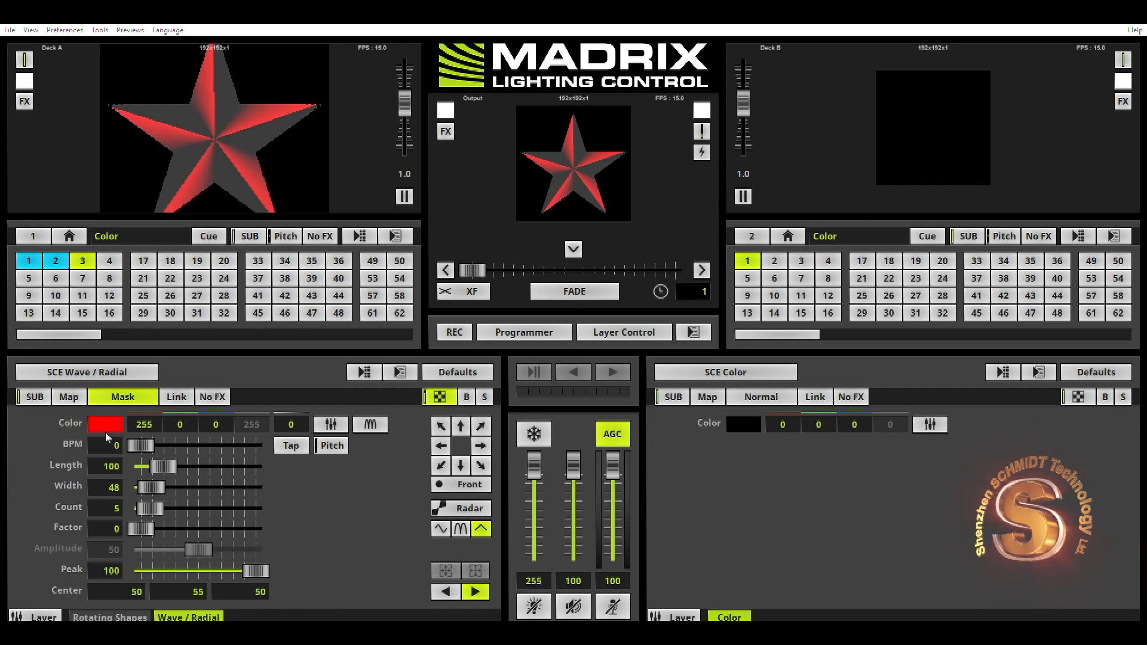
click(93, 431)
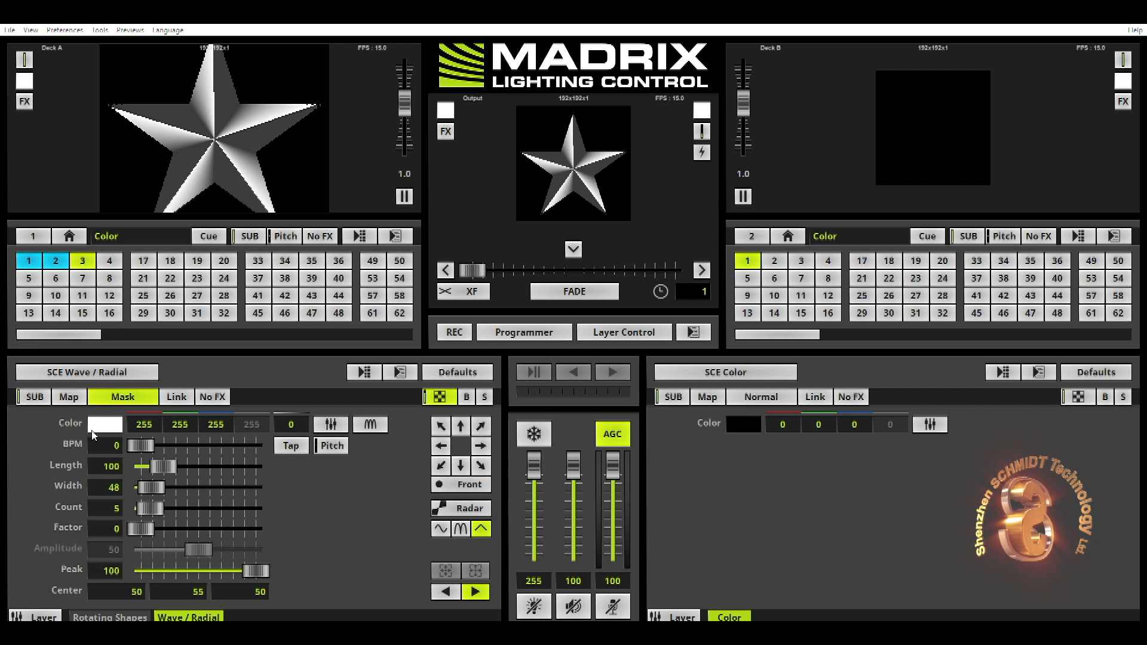
click(110, 431)
click(95, 431)
click(109, 412)
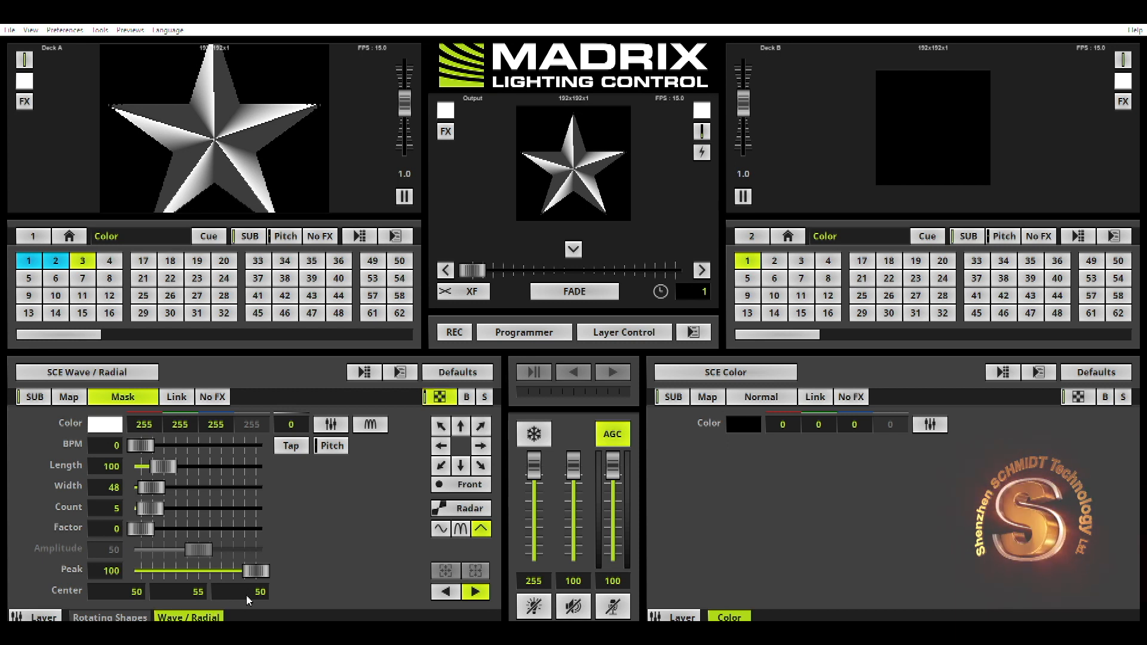
Step: Add a Color layer above the wave, make it red (255, 0, 0) and set its mix mode to Mask
click(241, 469)
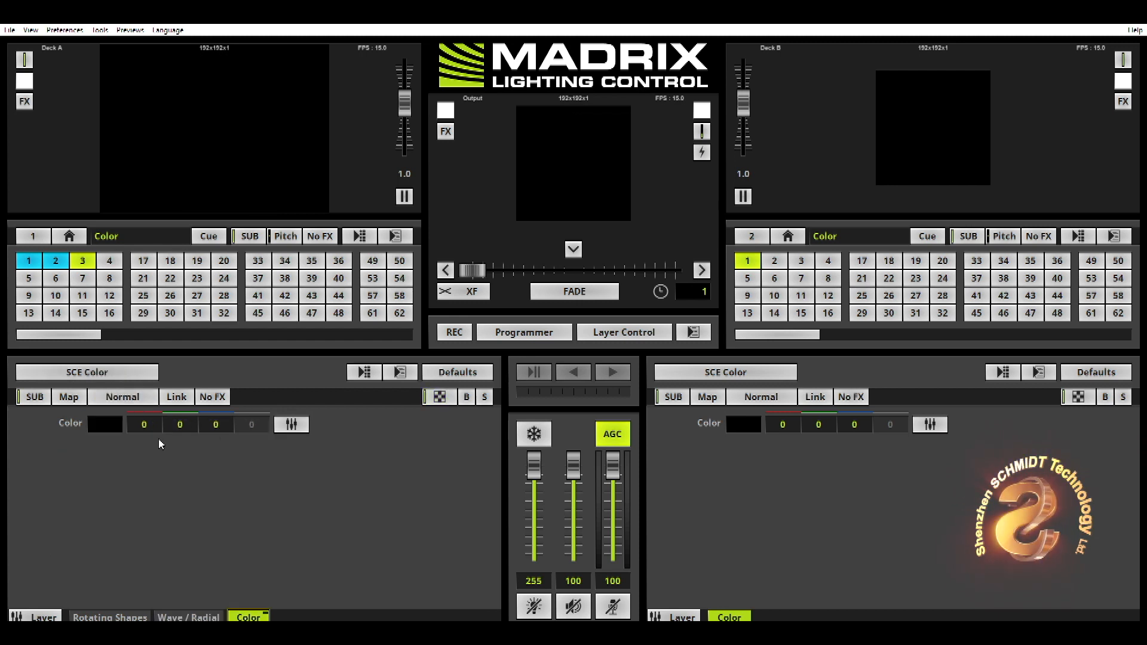
mouse_move(97, 421)
mouse_down()
mouse_move(96, 541)
mouse_move(113, 405)
mouse_up()
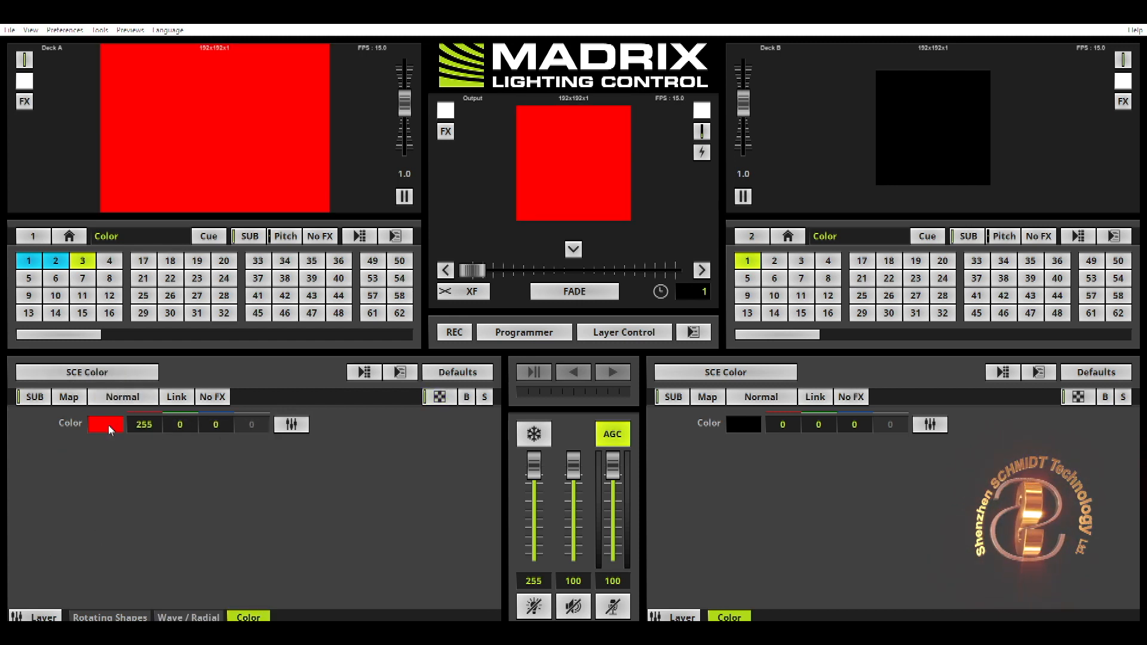
click(122, 396)
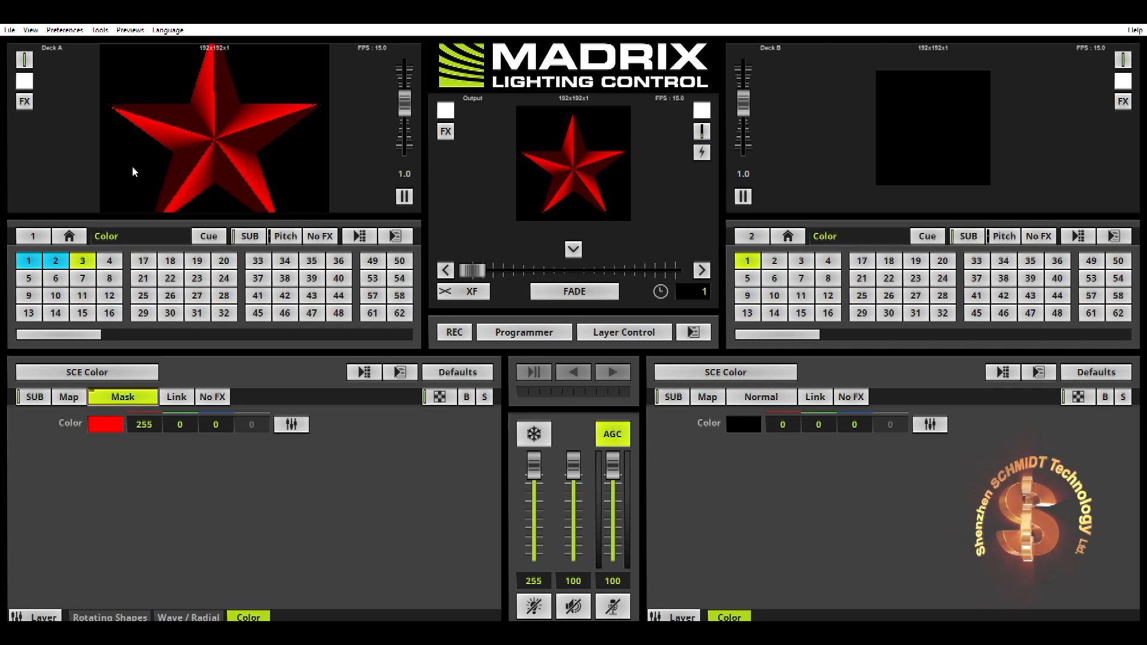
Step: Name storage place 3 "red star" and copy it to storage place 4
double_click(106, 237)
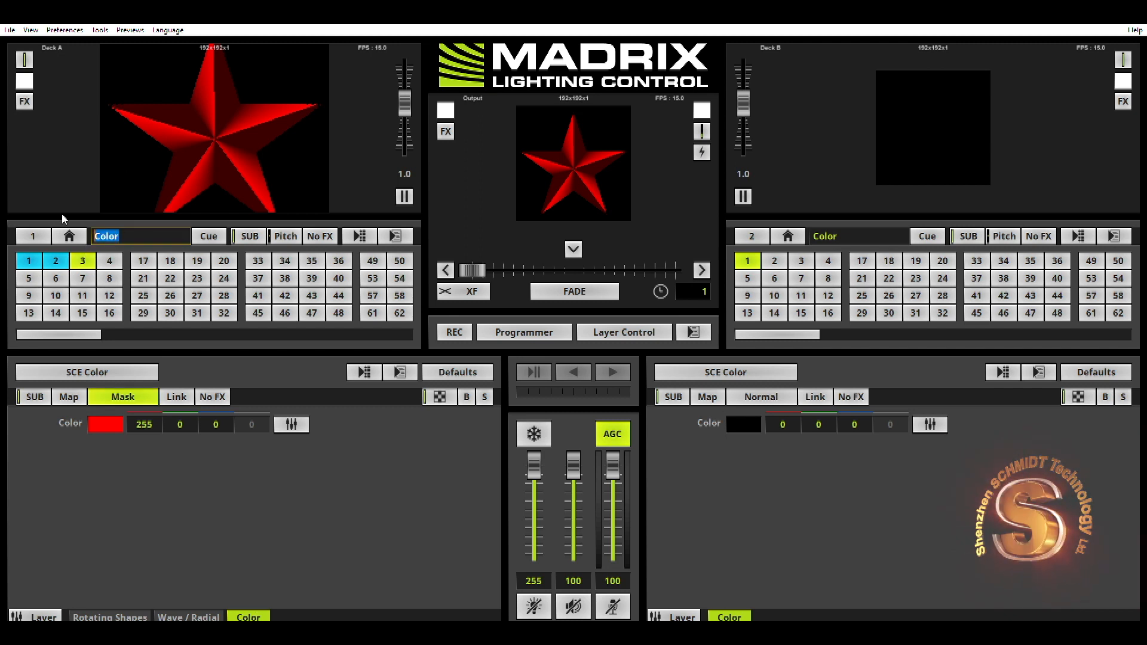
text(red star)
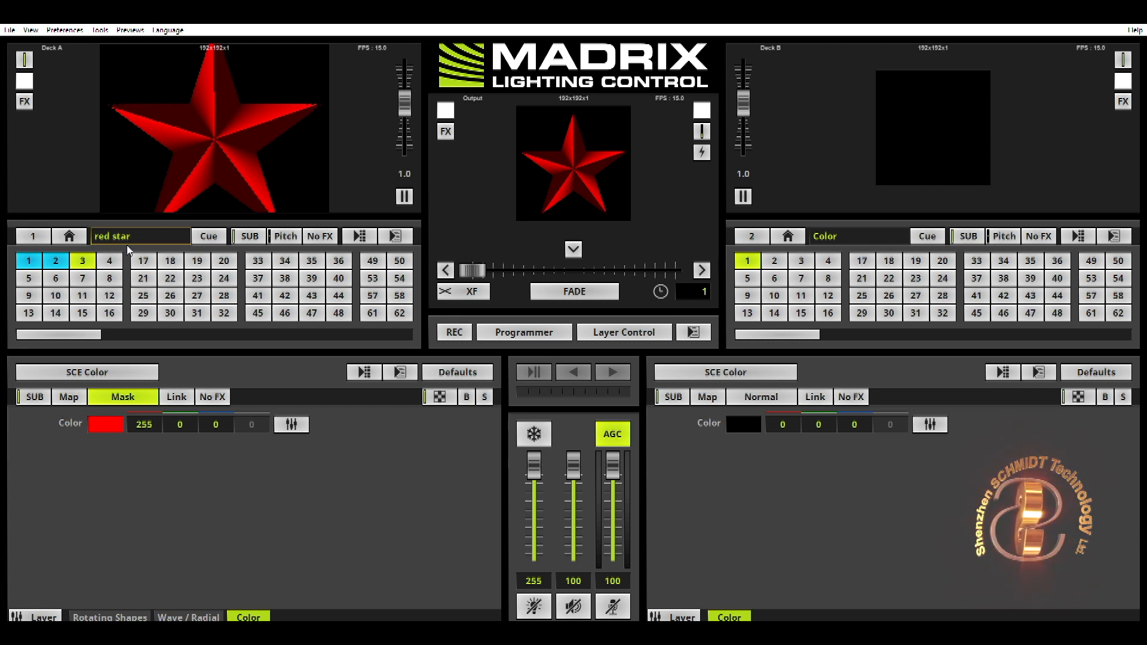
click(83, 260)
click(111, 263)
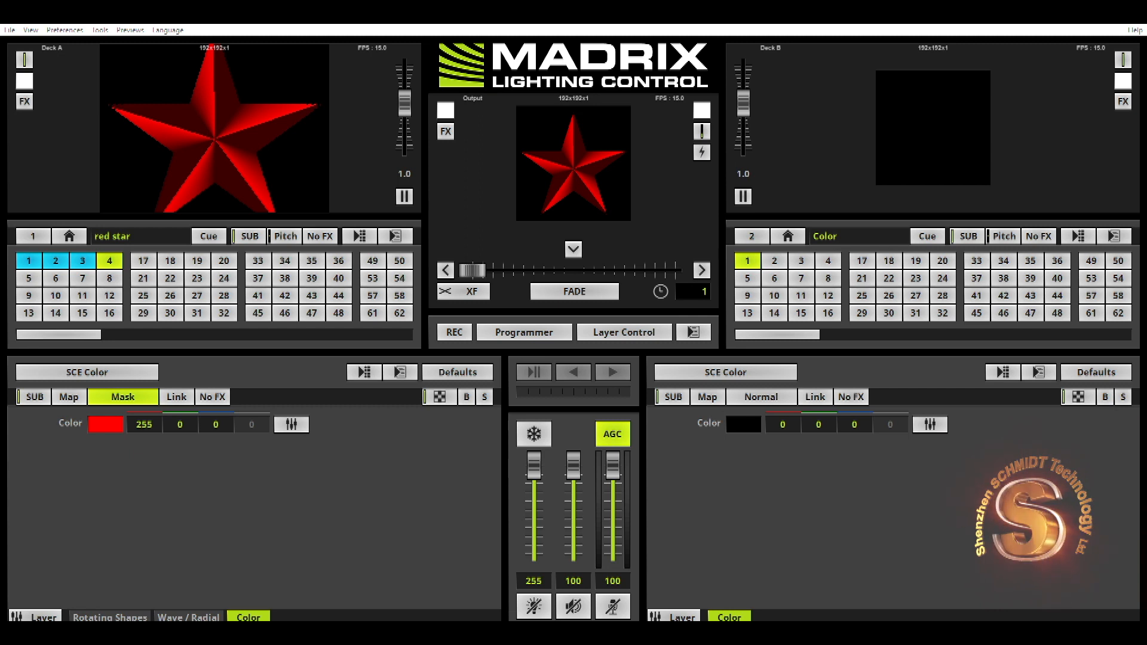
Step: Name the red color layer of the copy "color mask" and change its effect to SCE Gradient
key(Return)
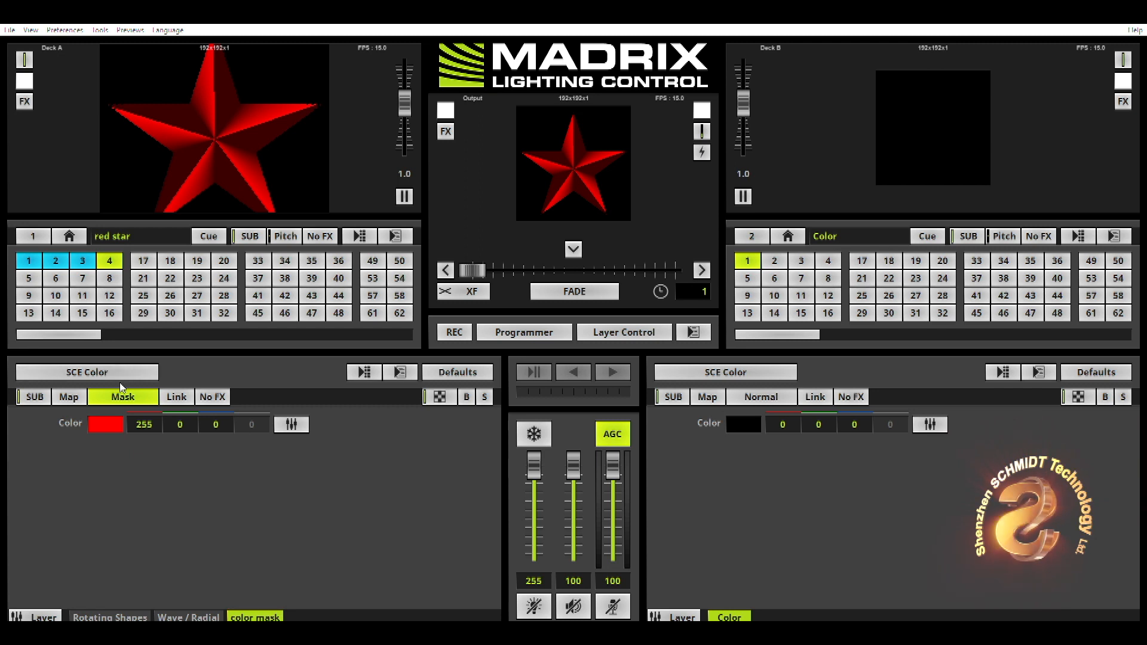
click(297, 348)
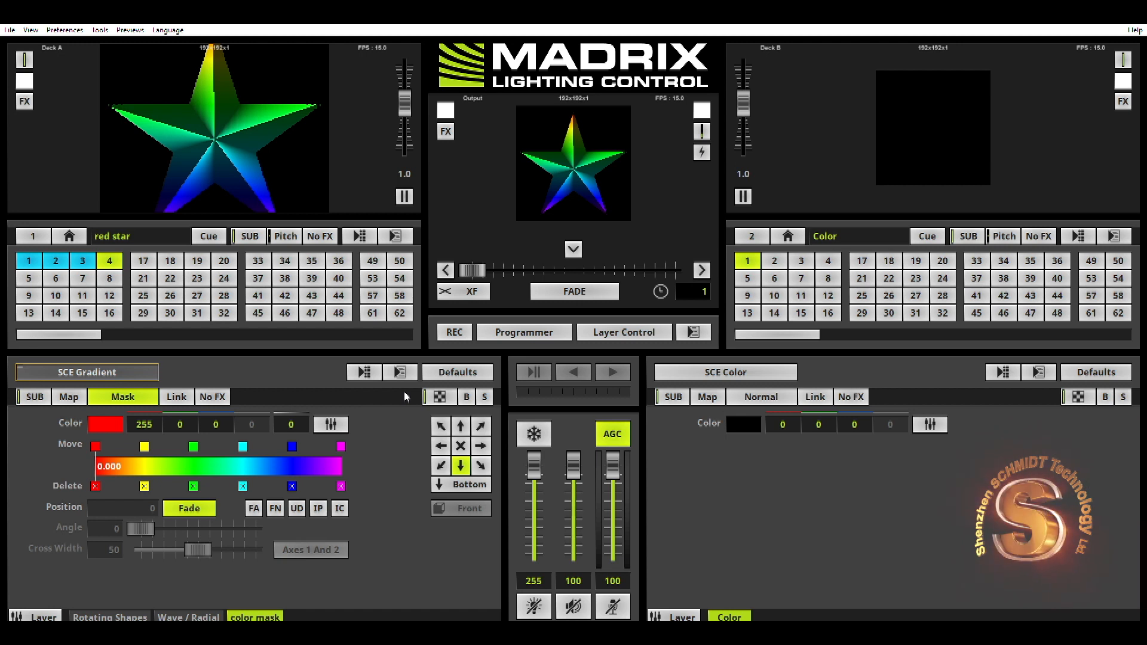
Step: Remove the yellow, green, cyan and blue stops from the gradient and select the magenta end stop
click(144, 485)
click(193, 485)
click(242, 485)
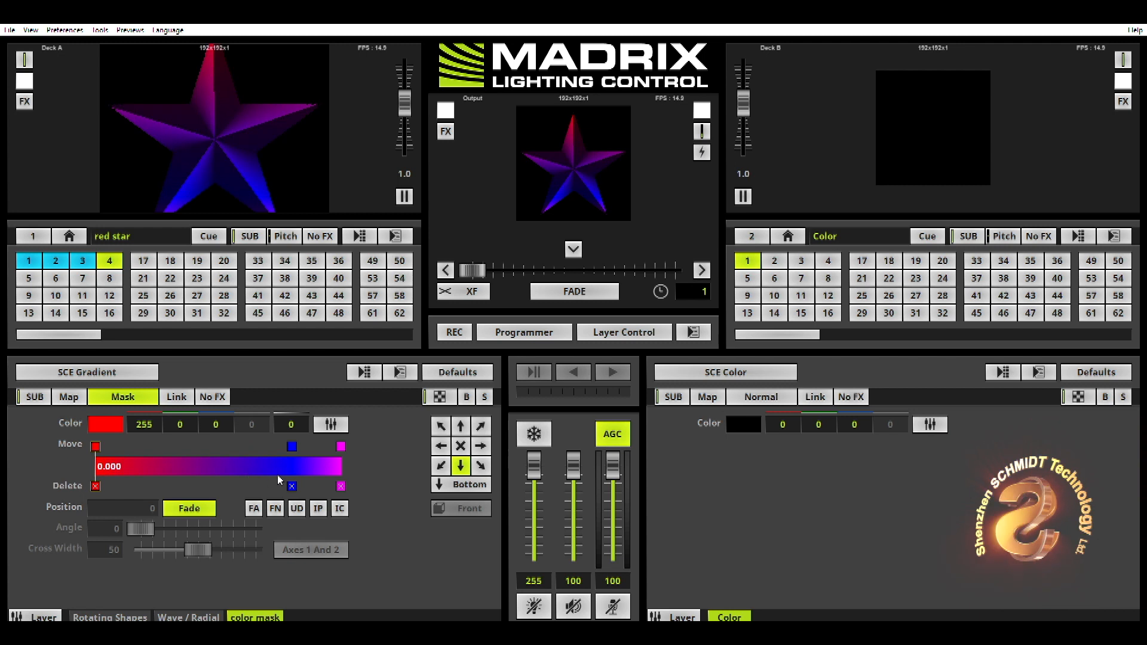
click(291, 485)
click(341, 446)
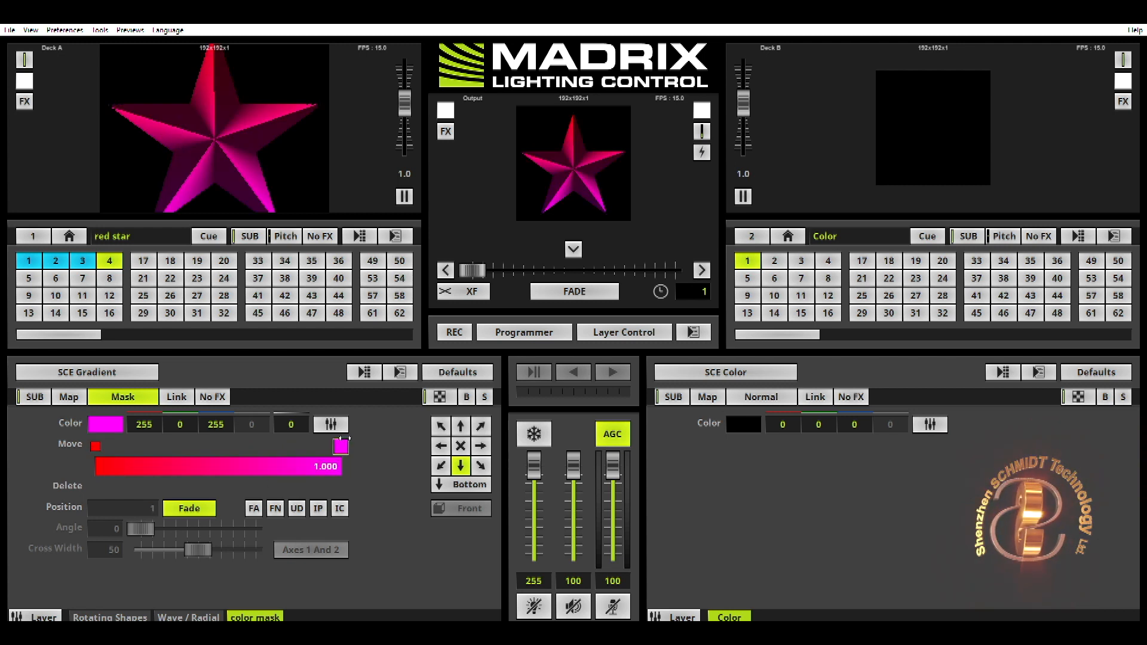
Step: Set the gradient's end stop to green (0, 255, 0)
click(92, 423)
click(241, 431)
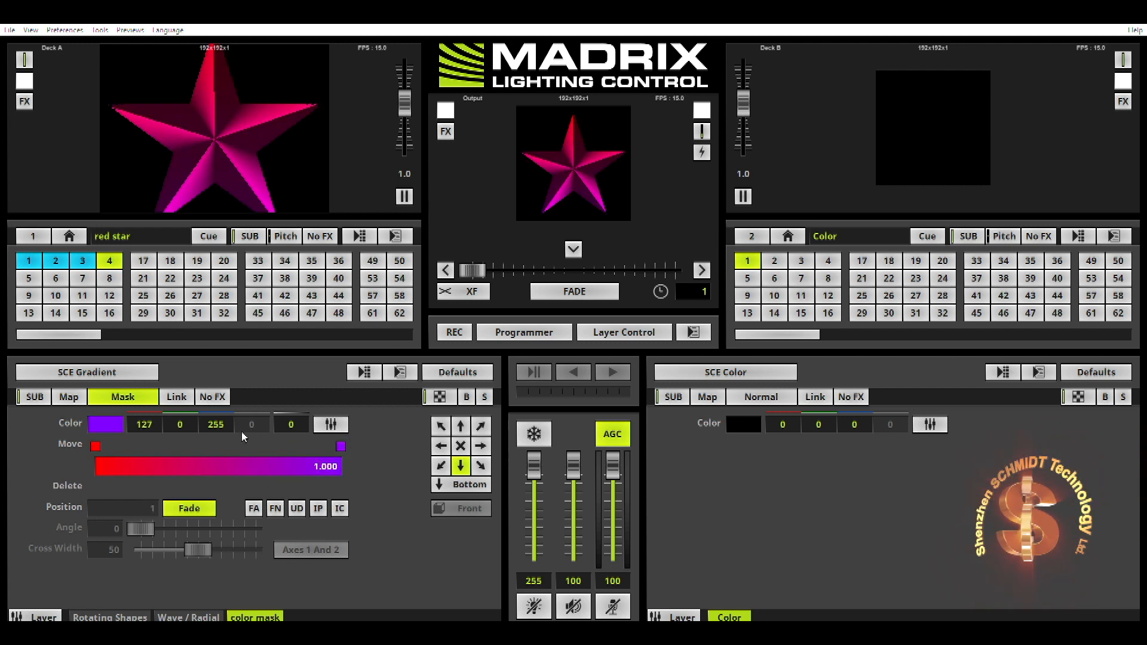
click(162, 433)
click(167, 458)
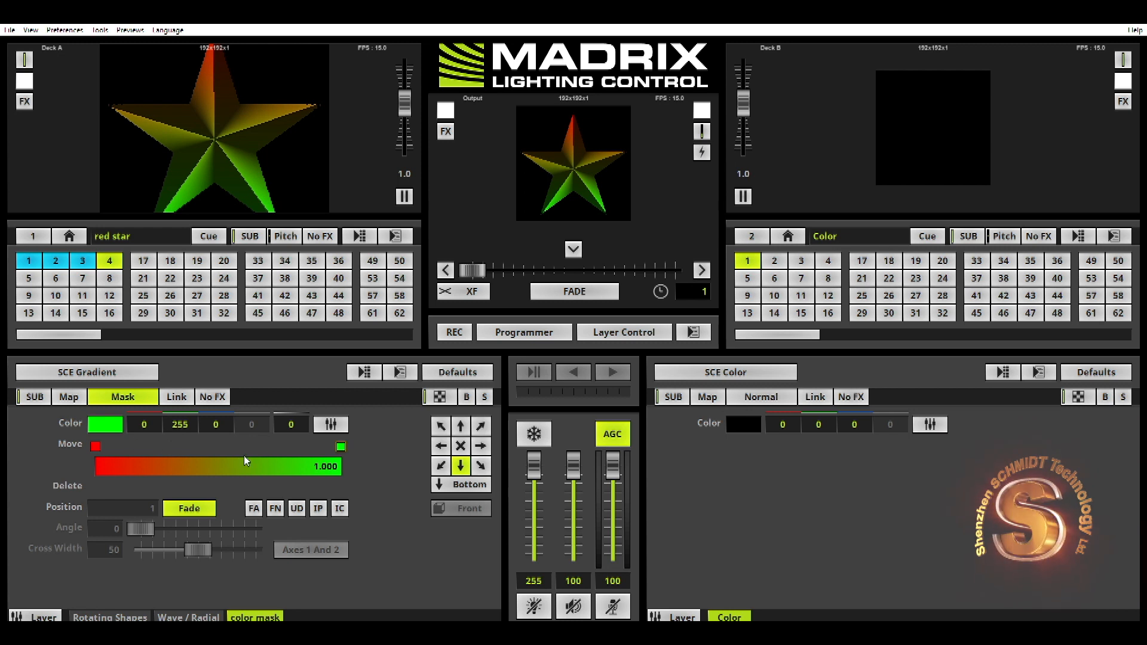
Step: Add a green stop at about 0.67 on the gradient and turn off fading between the colors
click(258, 466)
click(99, 420)
click(281, 523)
click(163, 435)
click(163, 434)
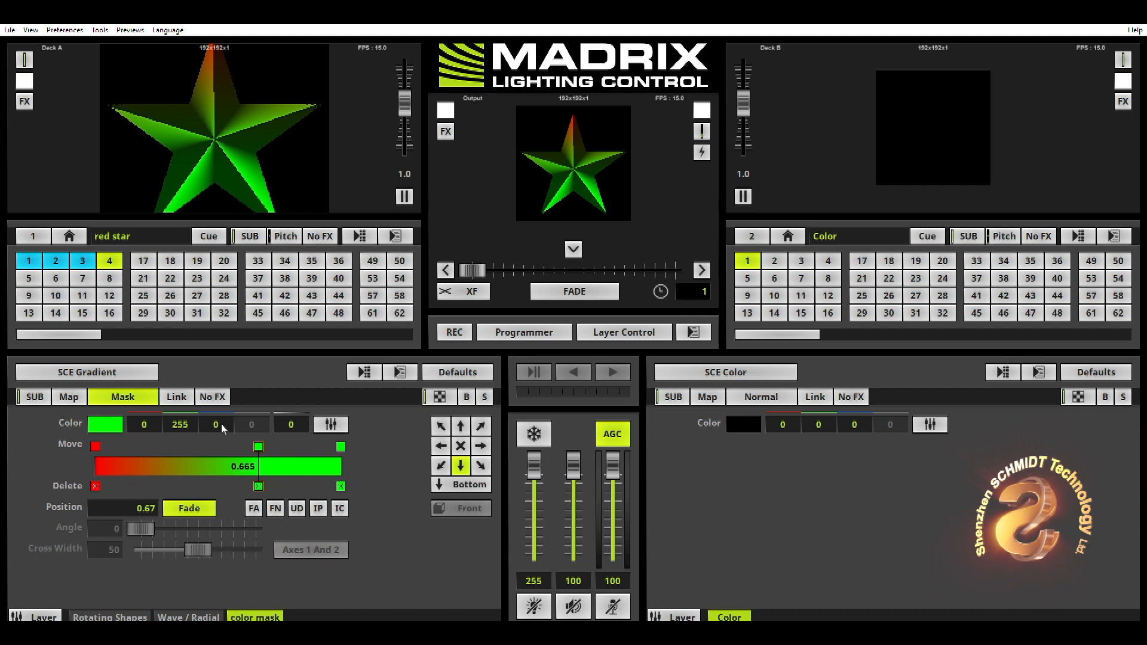
click(275, 508)
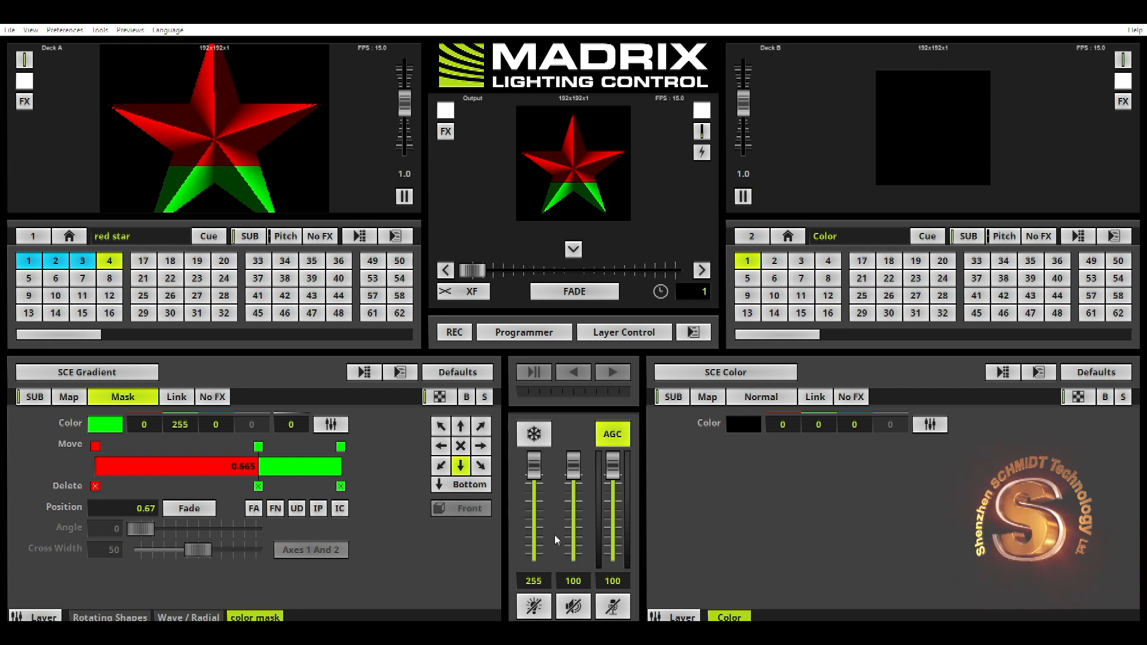
Step: Set the gradient's direction to Circle Explode and adjust the layer's mapping to center the rings on the star
click(568, 578)
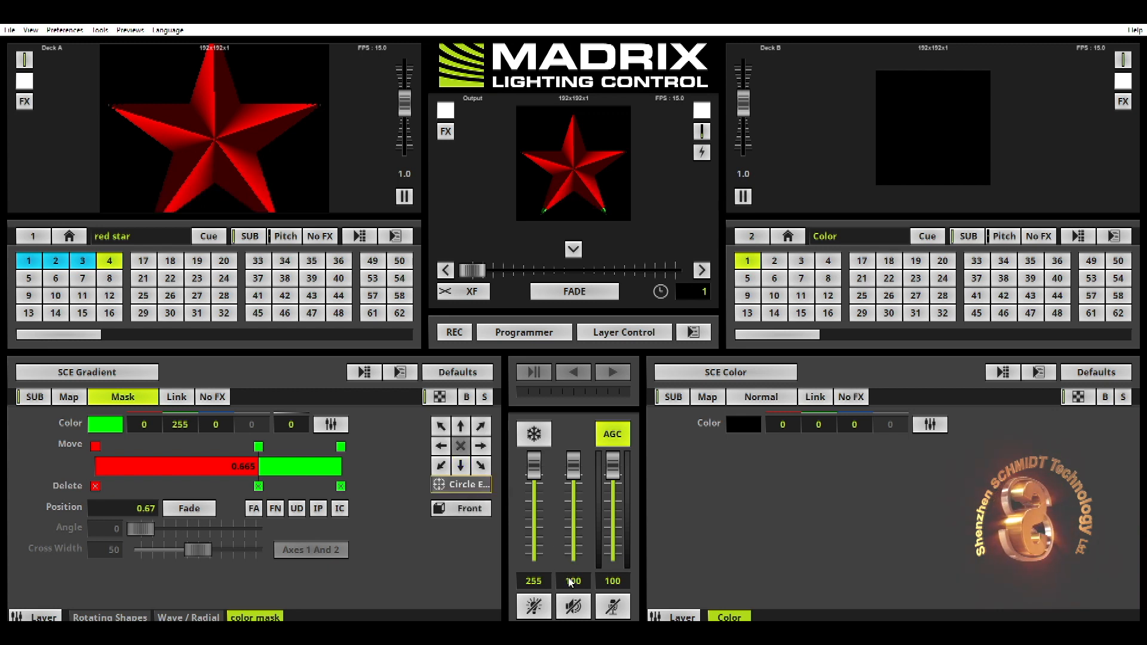
mouse_move(258, 446)
mouse_down()
mouse_move(332, 446)
mouse_move(172, 446)
mouse_move(243, 440)
mouse_move(210, 441)
mouse_move(228, 441)
mouse_up()
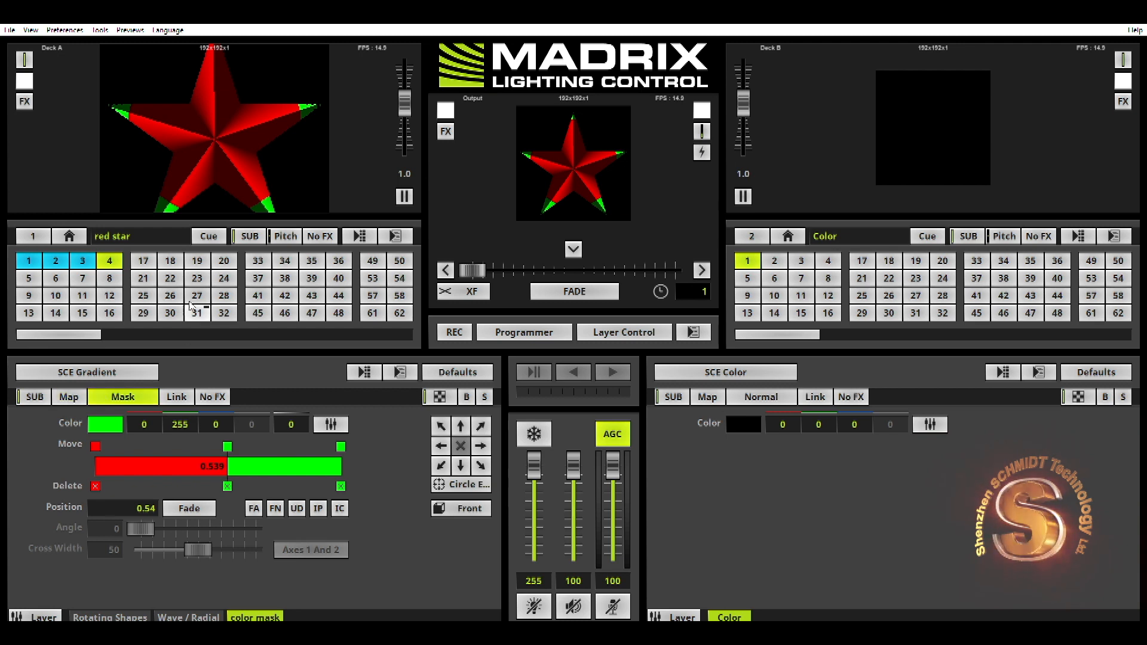
scroll(369, 257, up, 4)
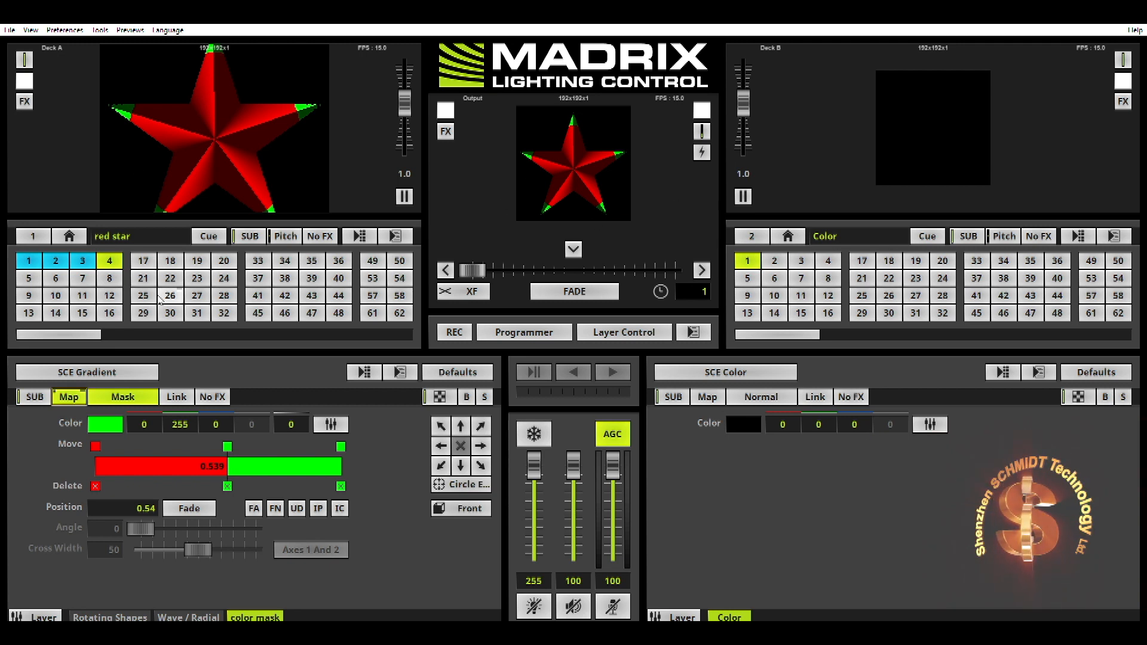
Step: Move the inner green stop to about 0.44 and add a black stop just before it as a hard-edged ring without fading
drag(235, 436, 208, 434)
click(219, 466)
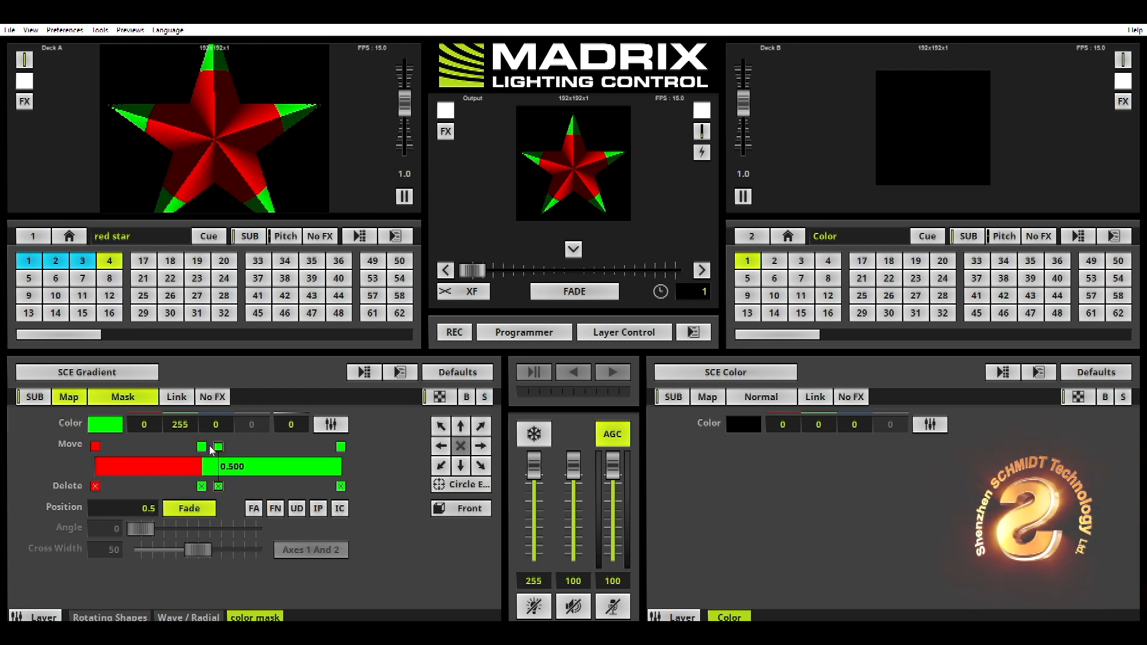
right_click(168, 430)
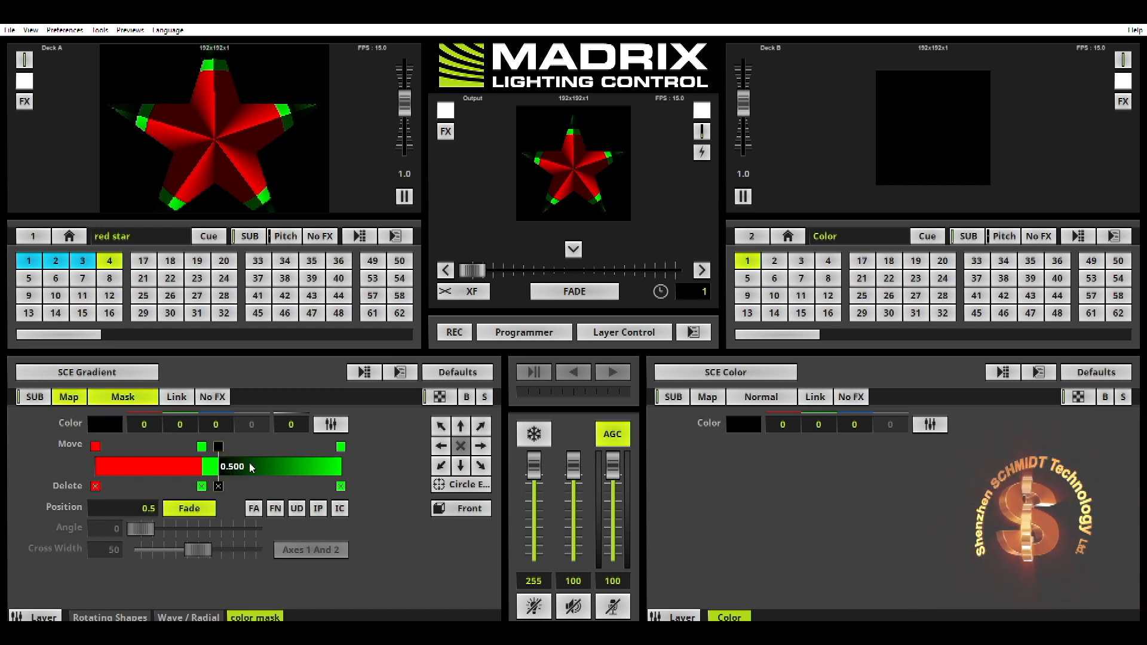
drag(227, 438, 197, 439)
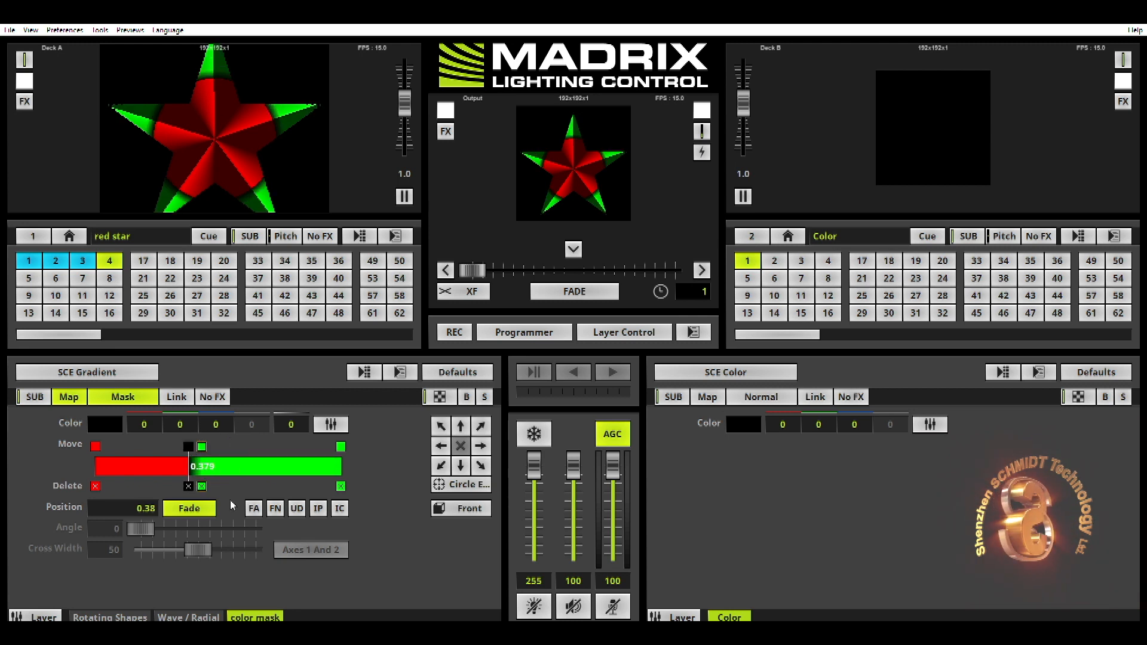
click(275, 508)
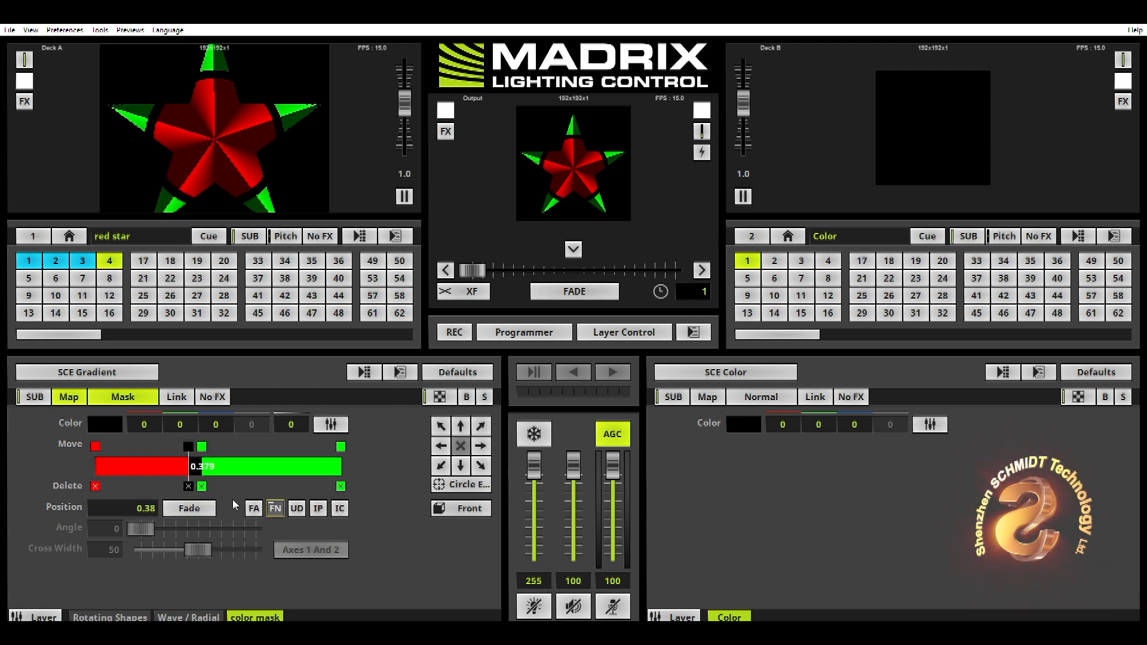
drag(188, 445, 214, 443)
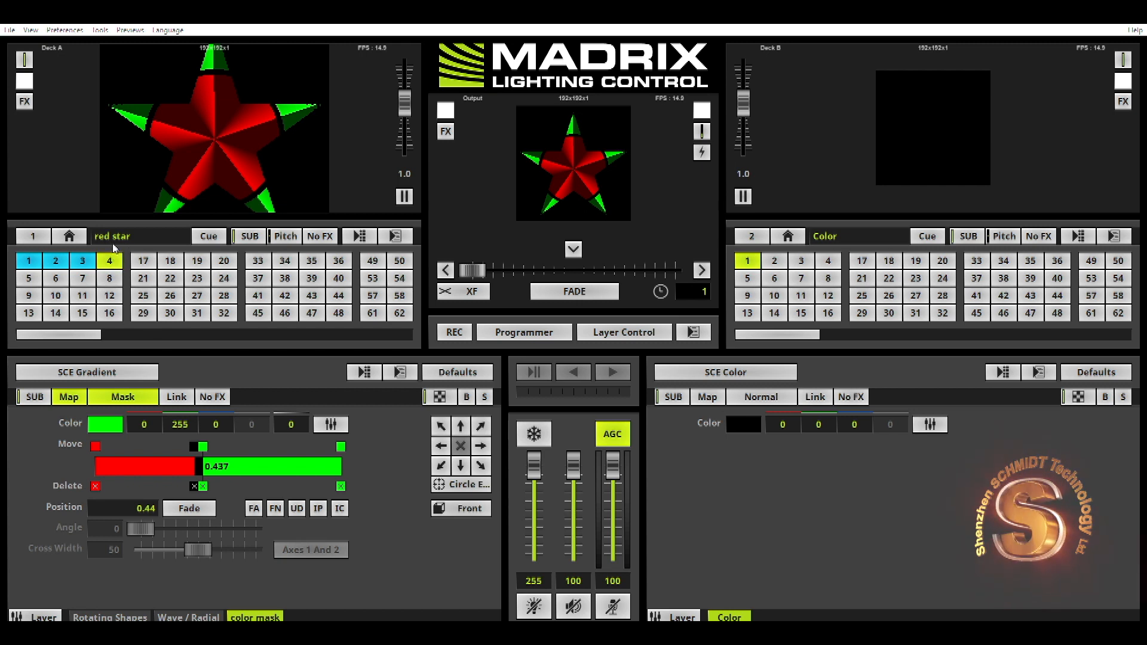
Step: In a copy of storage place 4 on place 5, add a top Shapes layer with cross shapes at size 3.6
drag(110, 254, 28, 276)
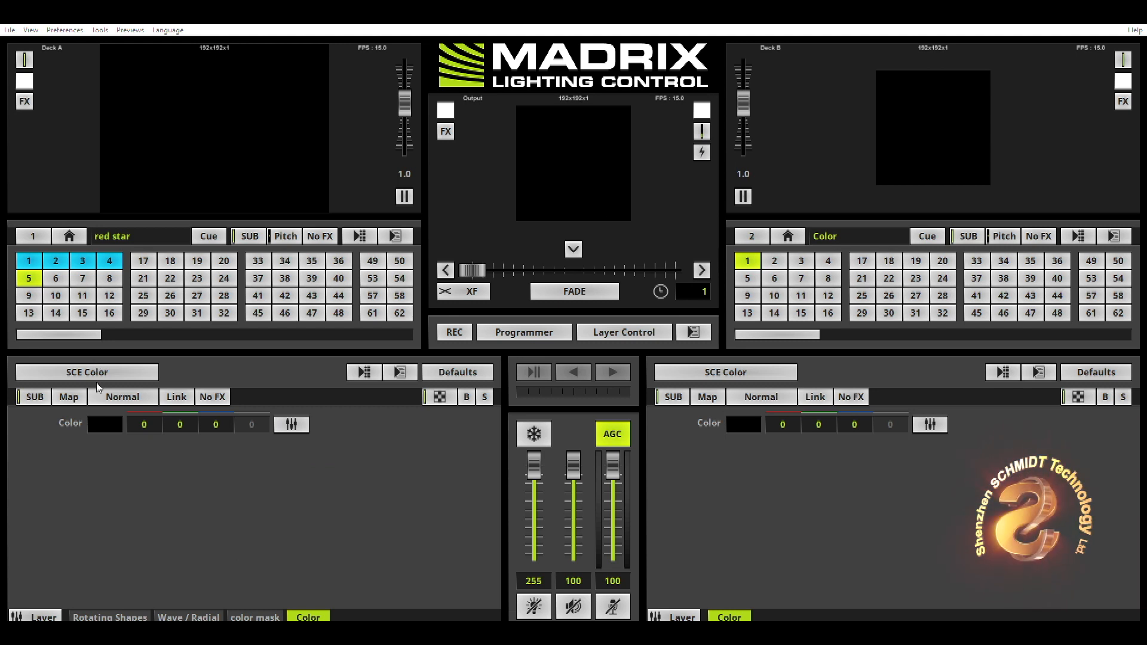
click(286, 529)
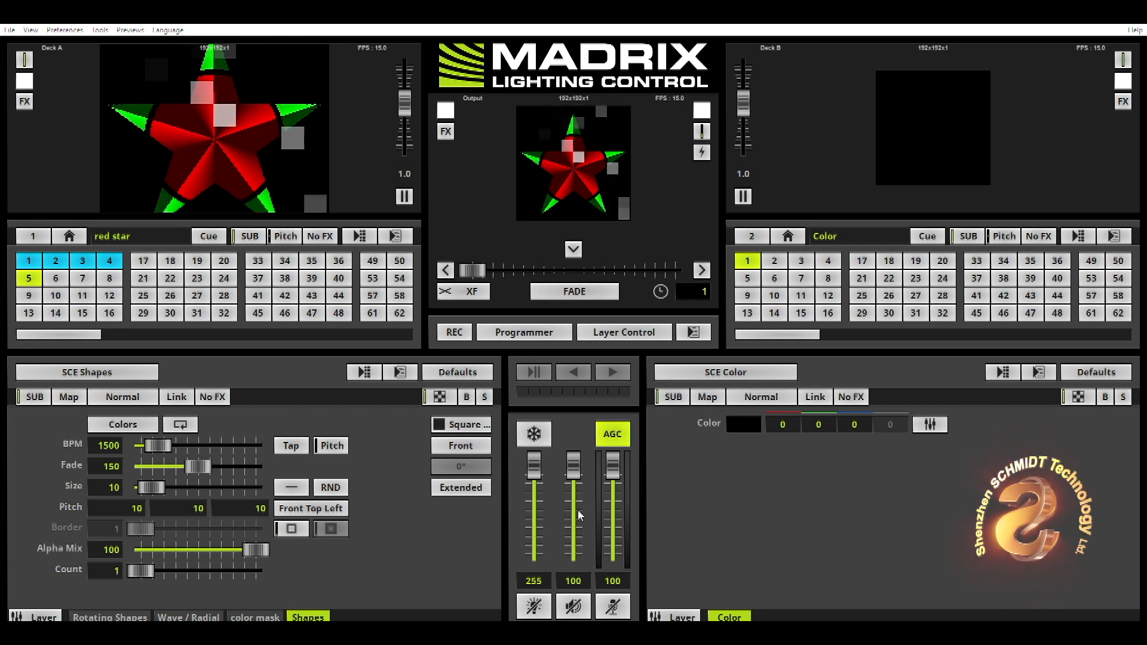
click(675, 504)
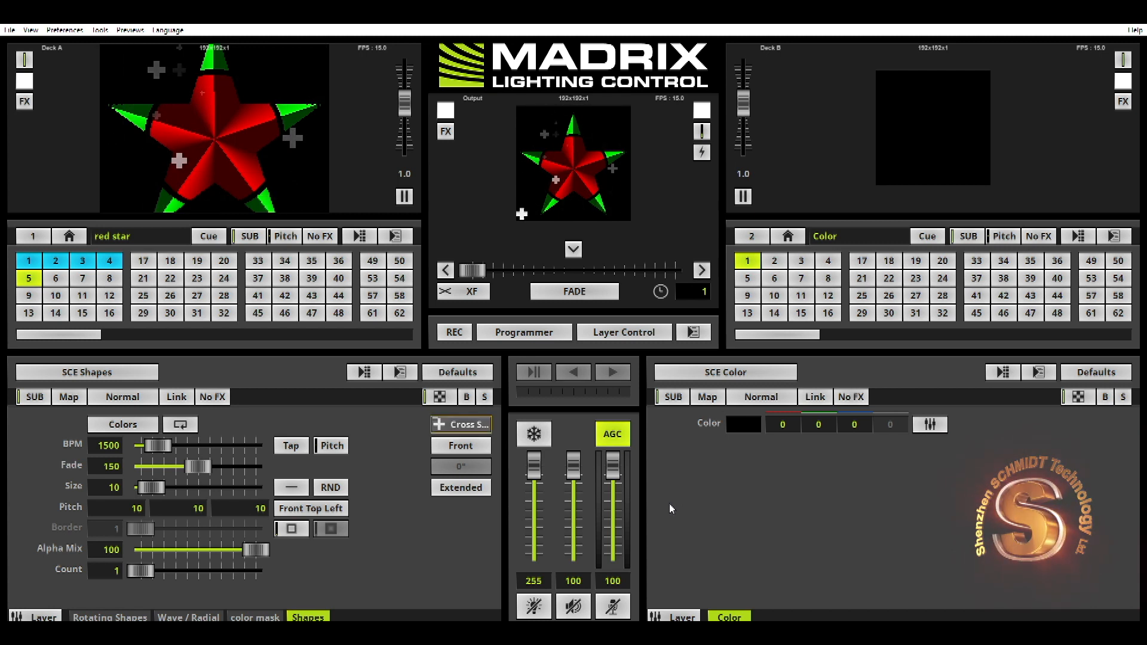
drag(156, 486, 148, 482)
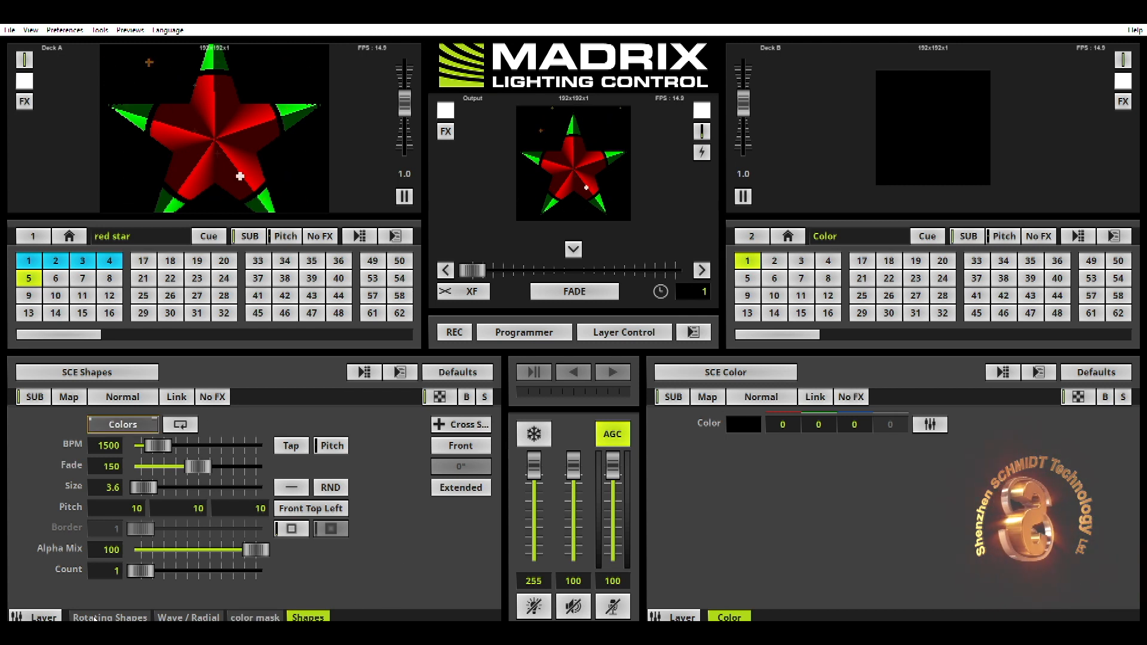
Step: Duplicate the white star's Rotating Shapes layer above the Shapes layer and set the copy's mix mode to Mask
click(186, 616)
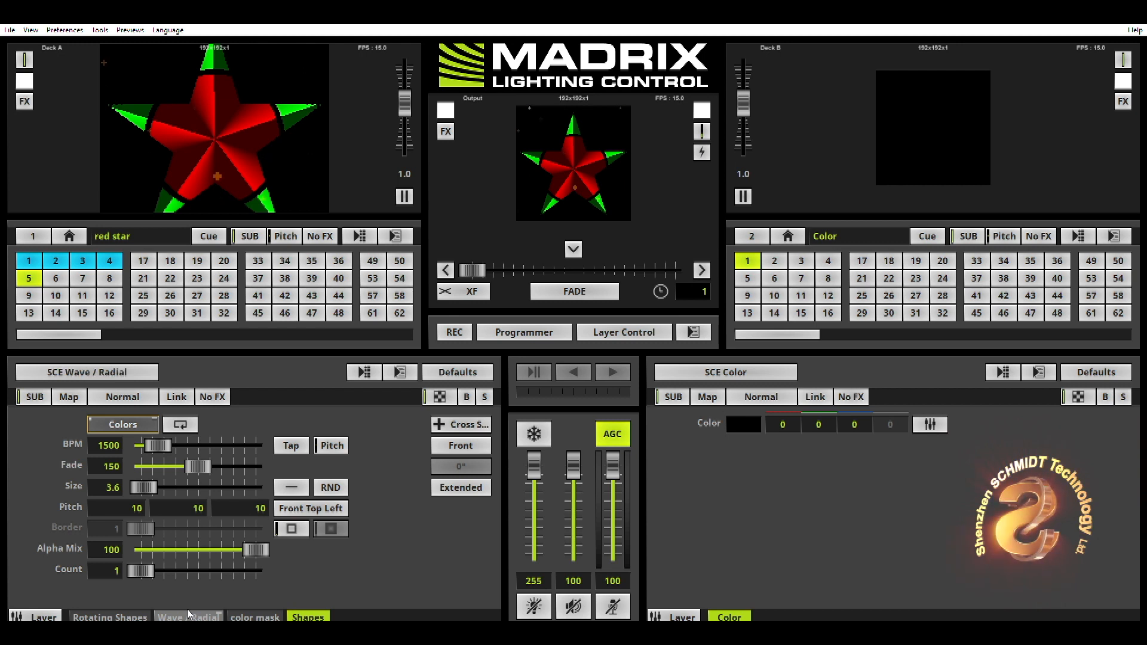
click(111, 614)
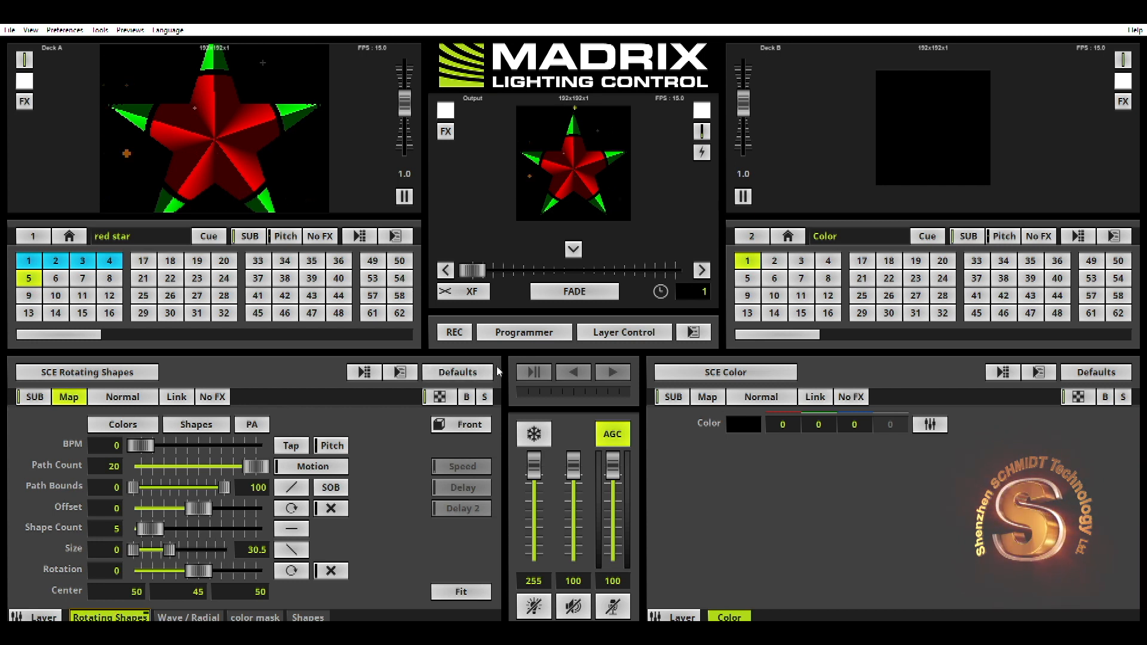
click(485, 391)
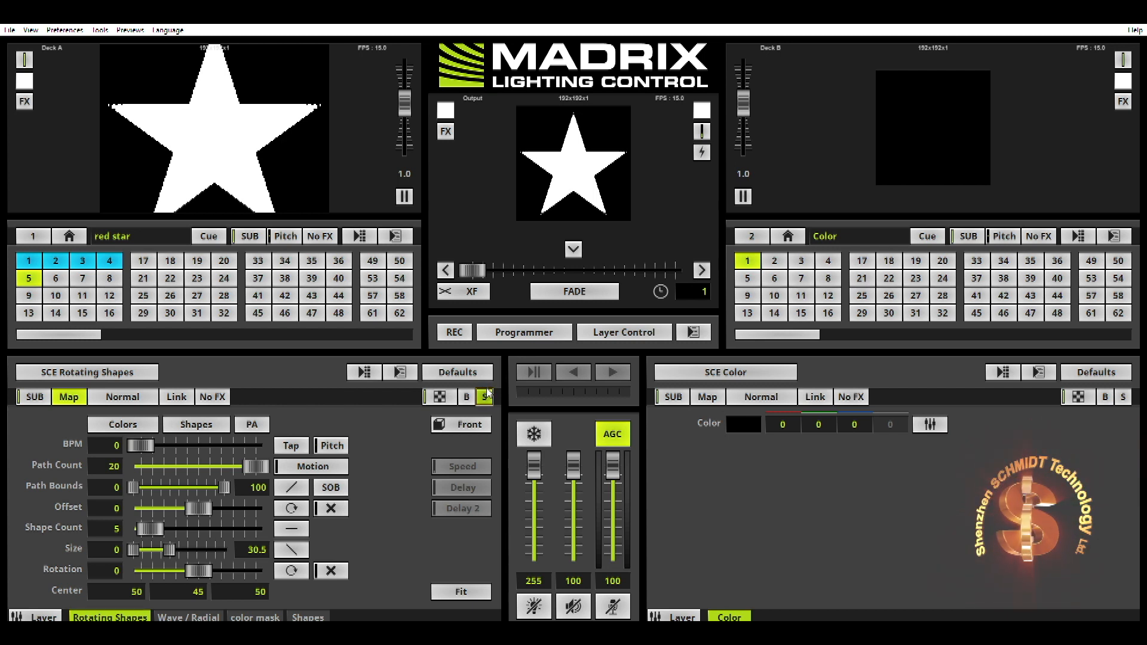
click(488, 395)
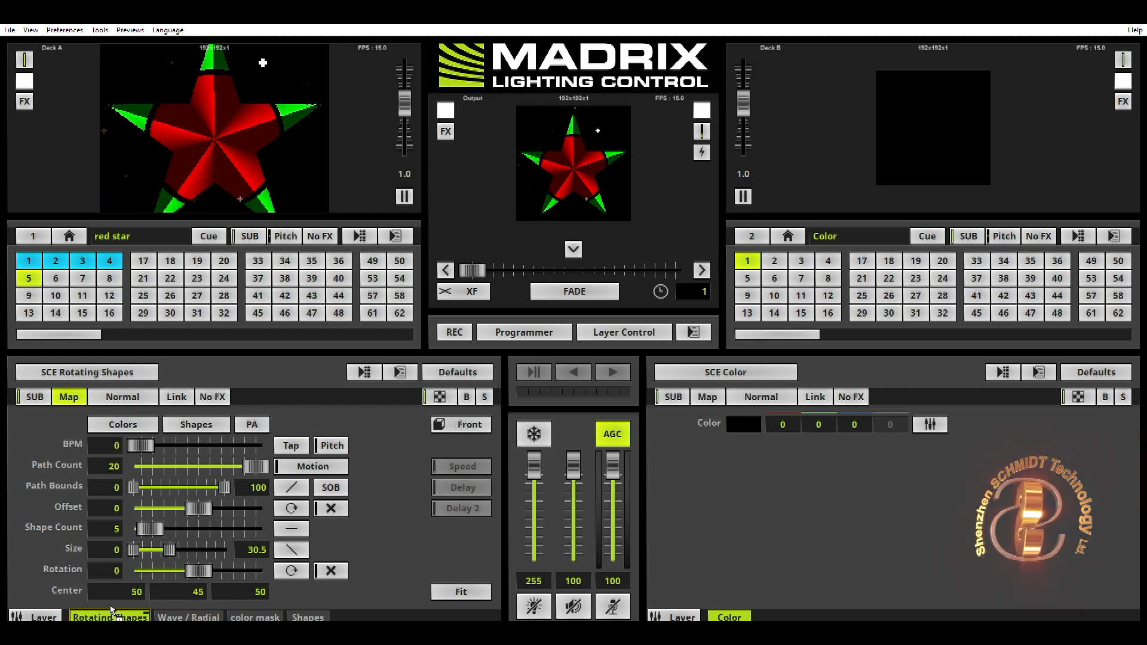
drag(128, 604, 370, 604)
drag(220, 613, 439, 618)
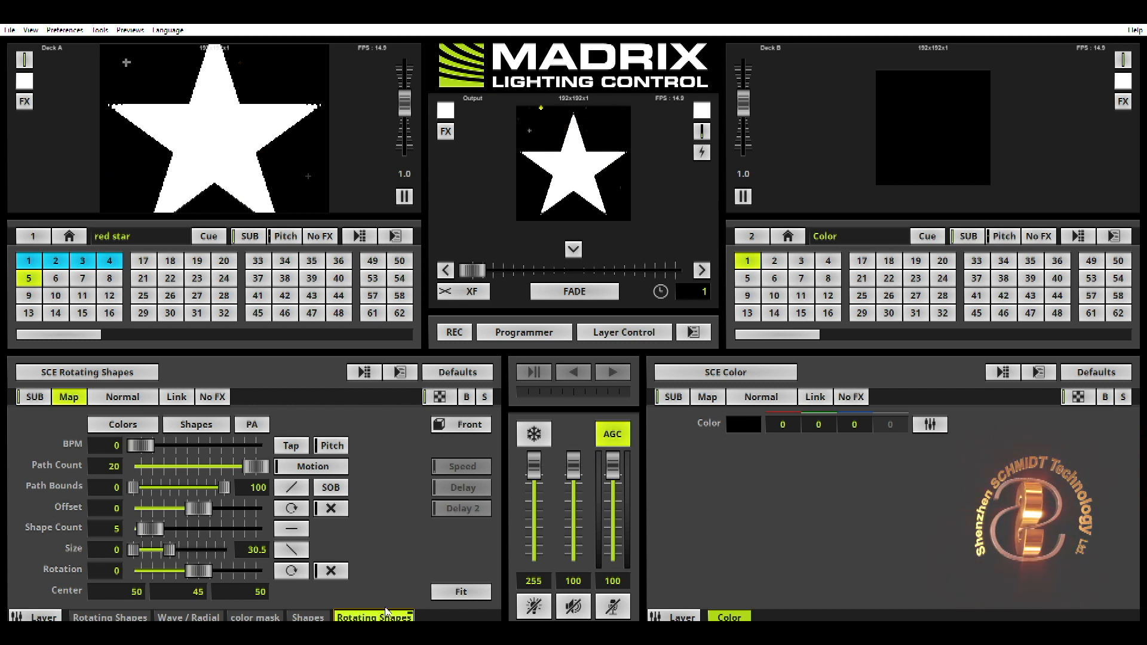
click(132, 389)
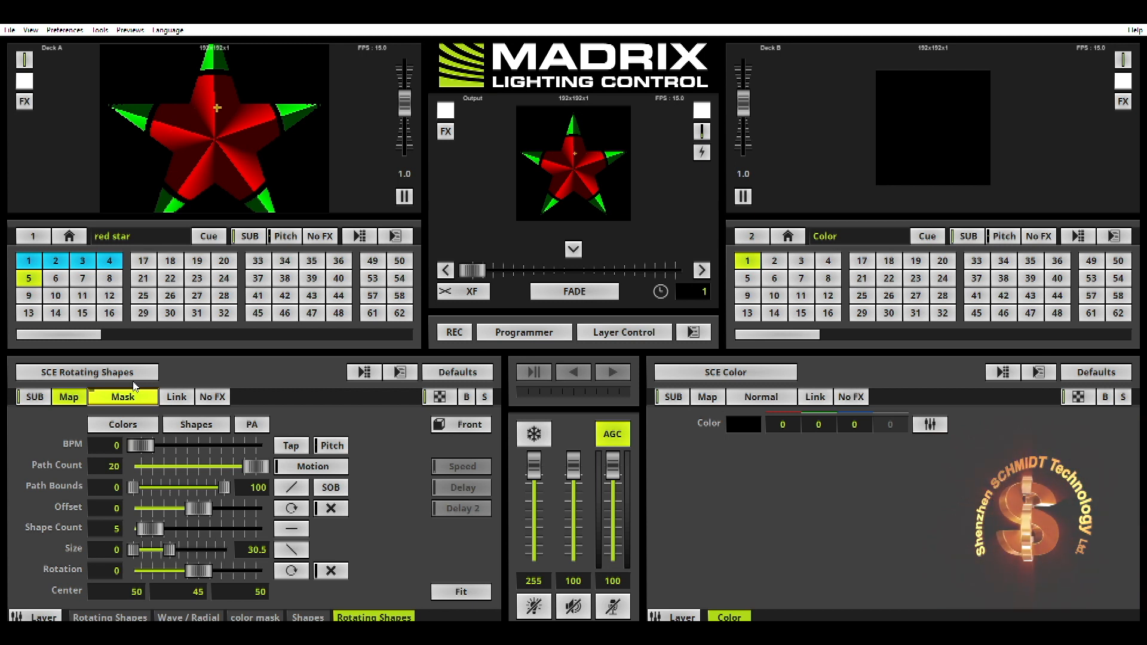
Step: Name the Shapes layer "blinking" and set its fade to 54.5 with a count of 1
click(307, 617)
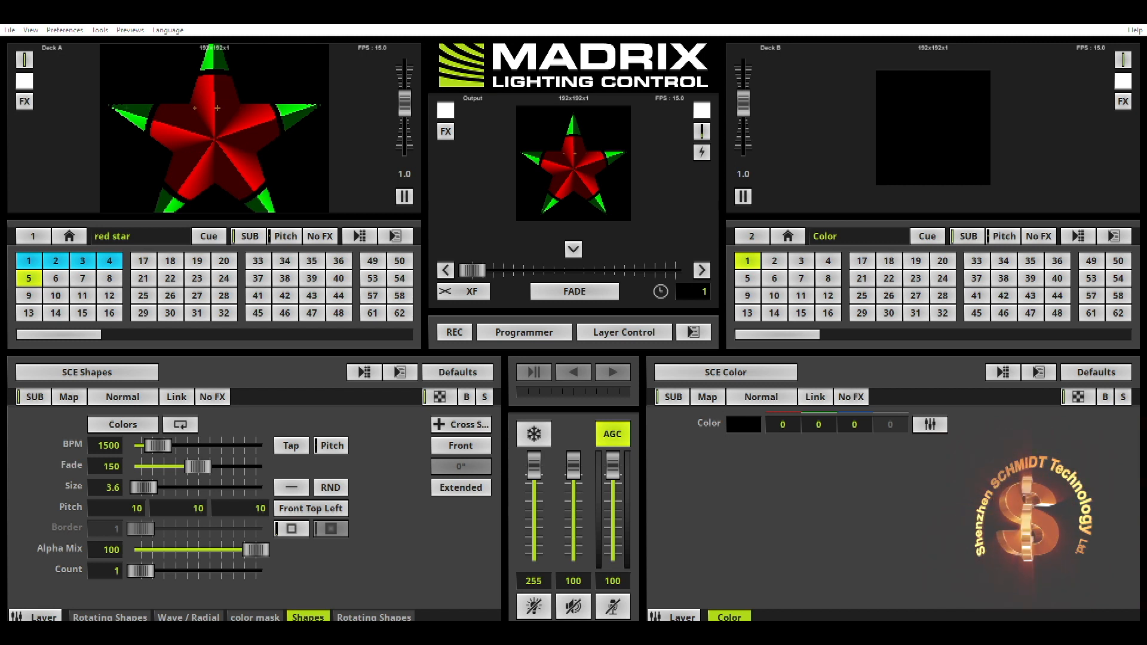
key(Return)
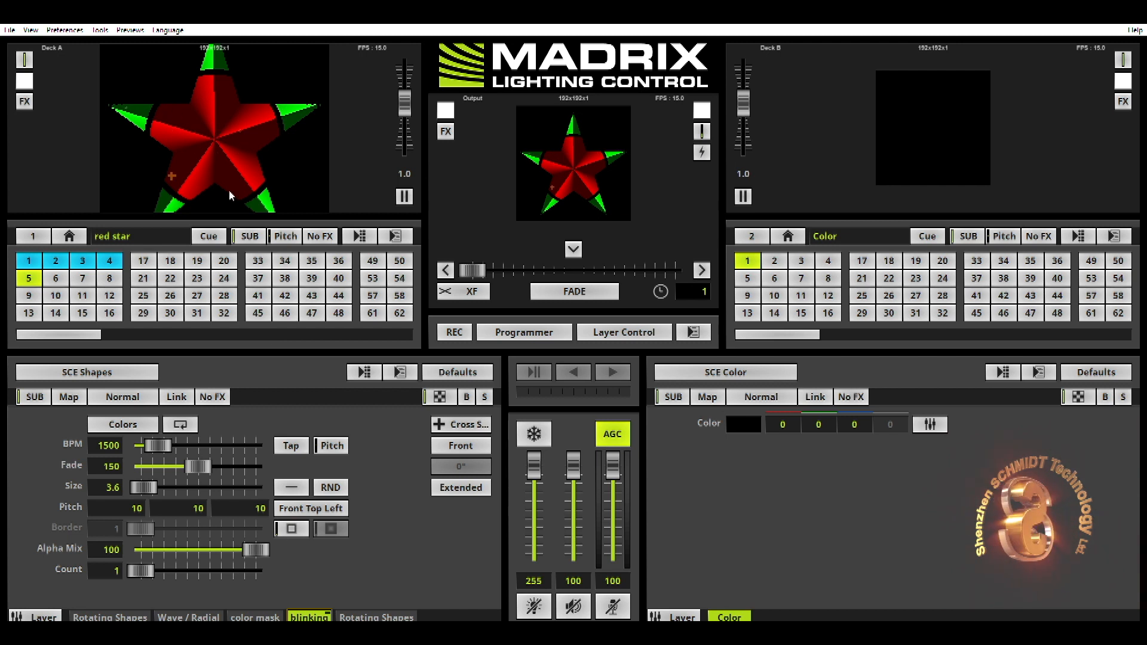
drag(152, 572, 154, 568)
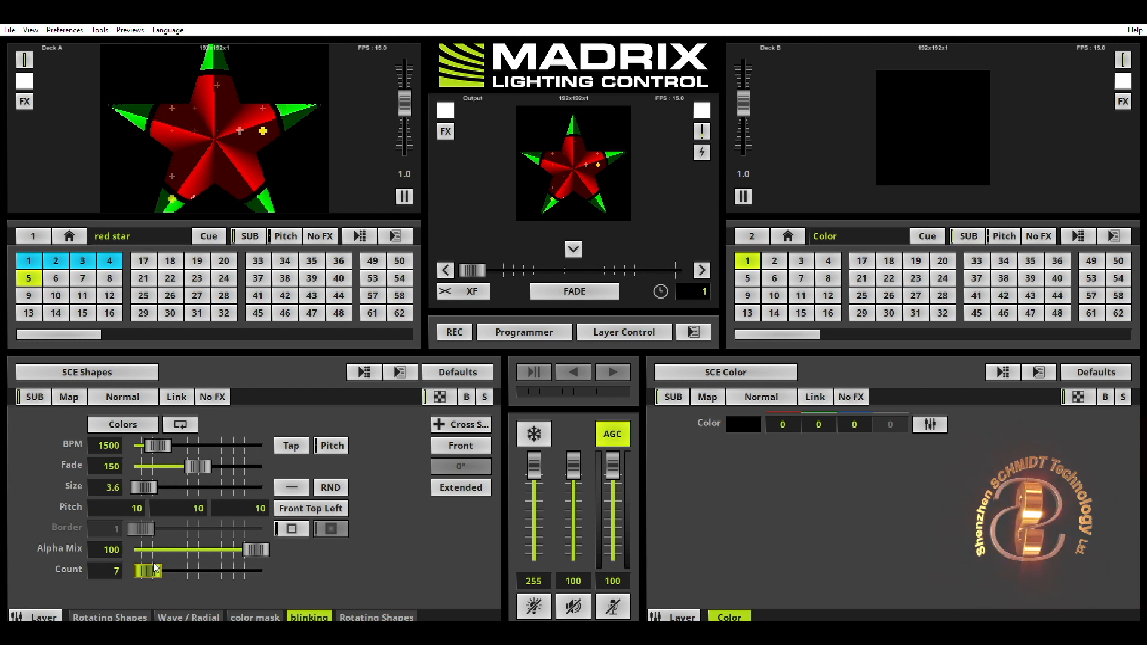
drag(192, 466, 162, 467)
drag(149, 571, 145, 566)
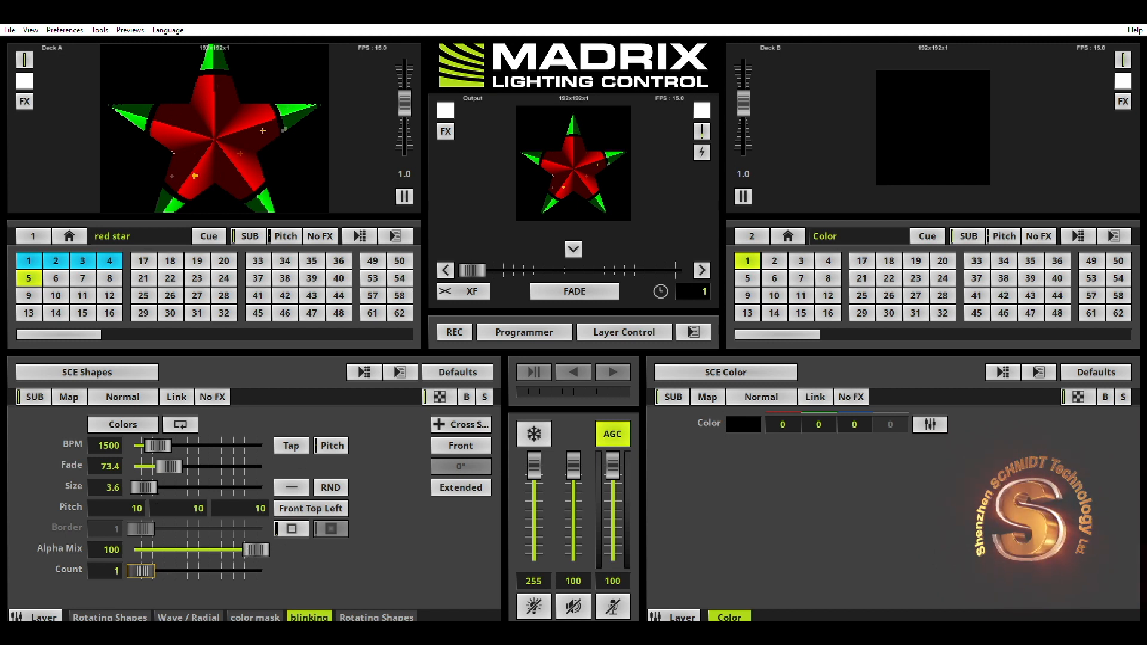
drag(167, 463, 160, 465)
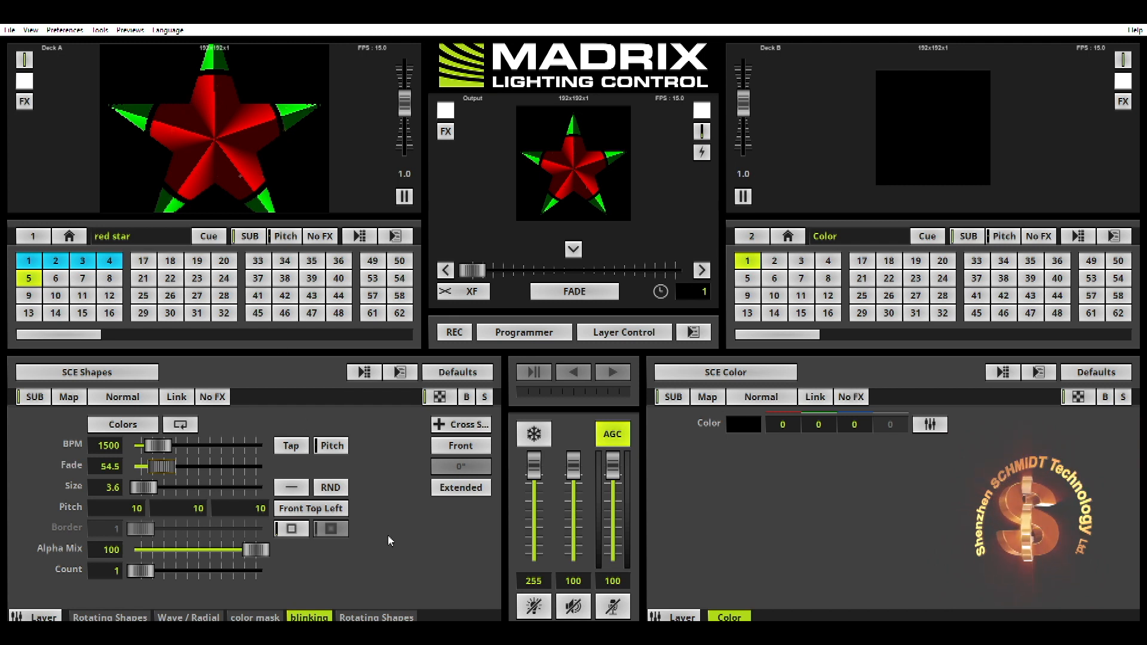
Step: Preview the top Rotating Shapes mask layer on its own and view the star effect in storage place 2
click(372, 616)
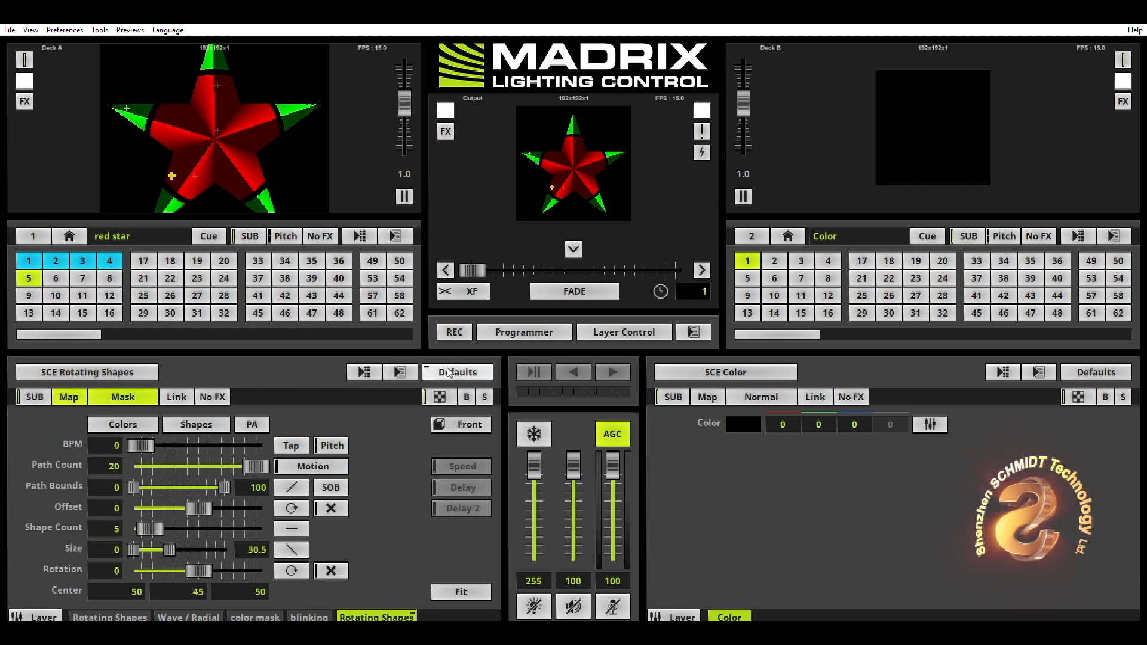
click(484, 396)
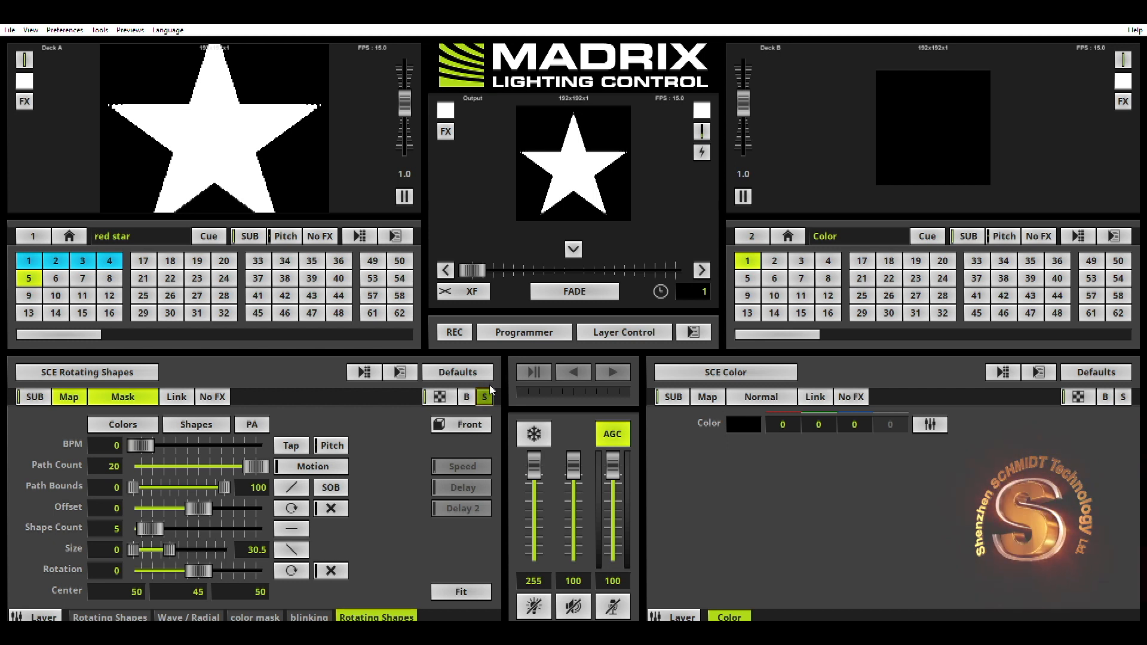
click(485, 396)
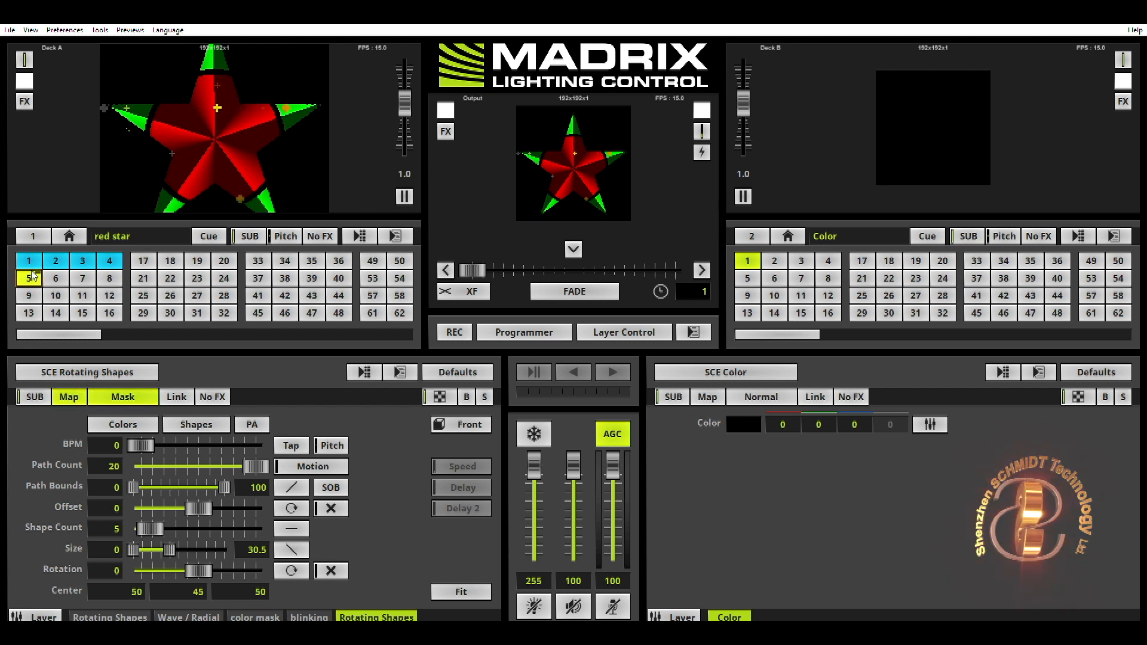
click(59, 261)
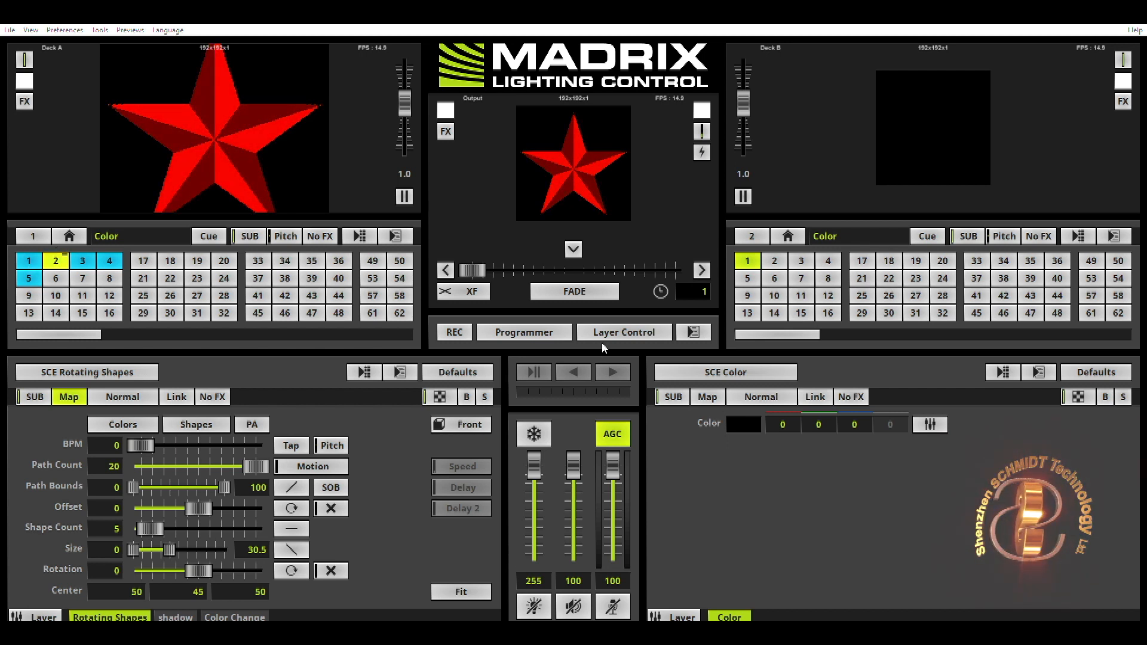
Step: In a copy of storage place 5 on place 6, add a top Color Scroll layer with its direction set to Circle Explode
click(30, 278)
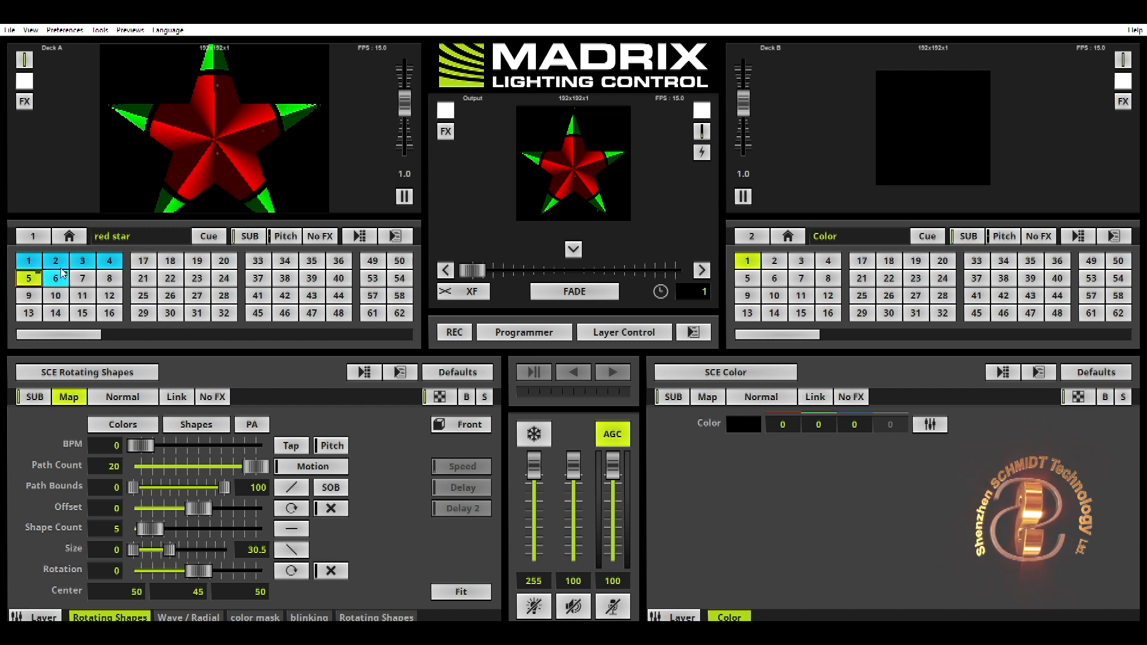
click(385, 616)
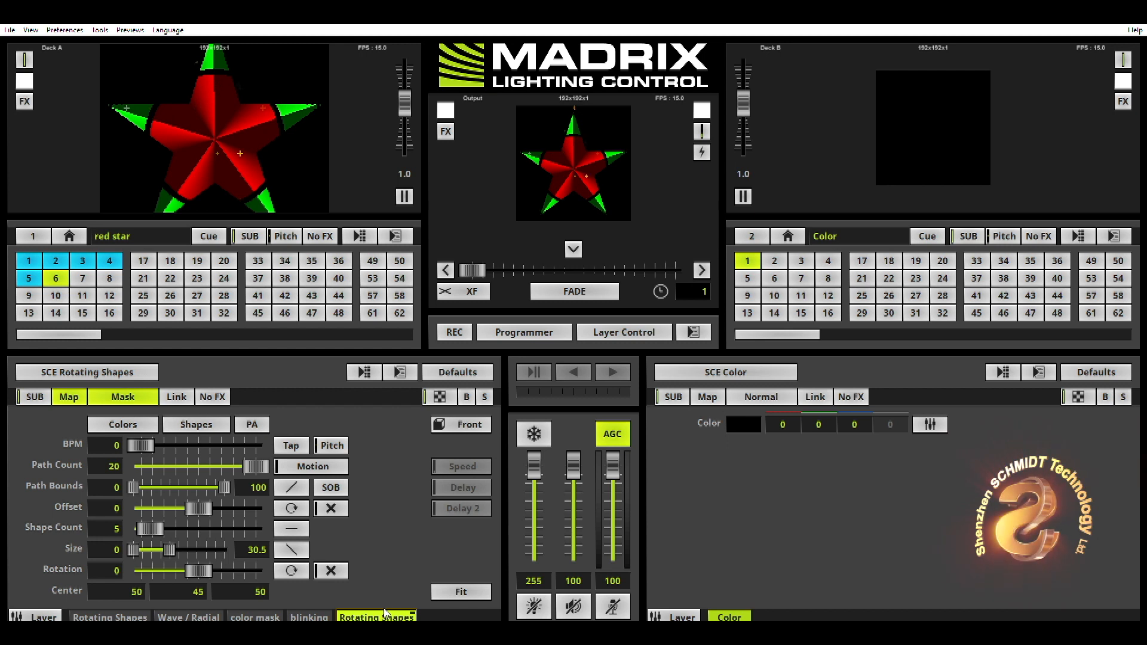
right_click(384, 610)
click(422, 463)
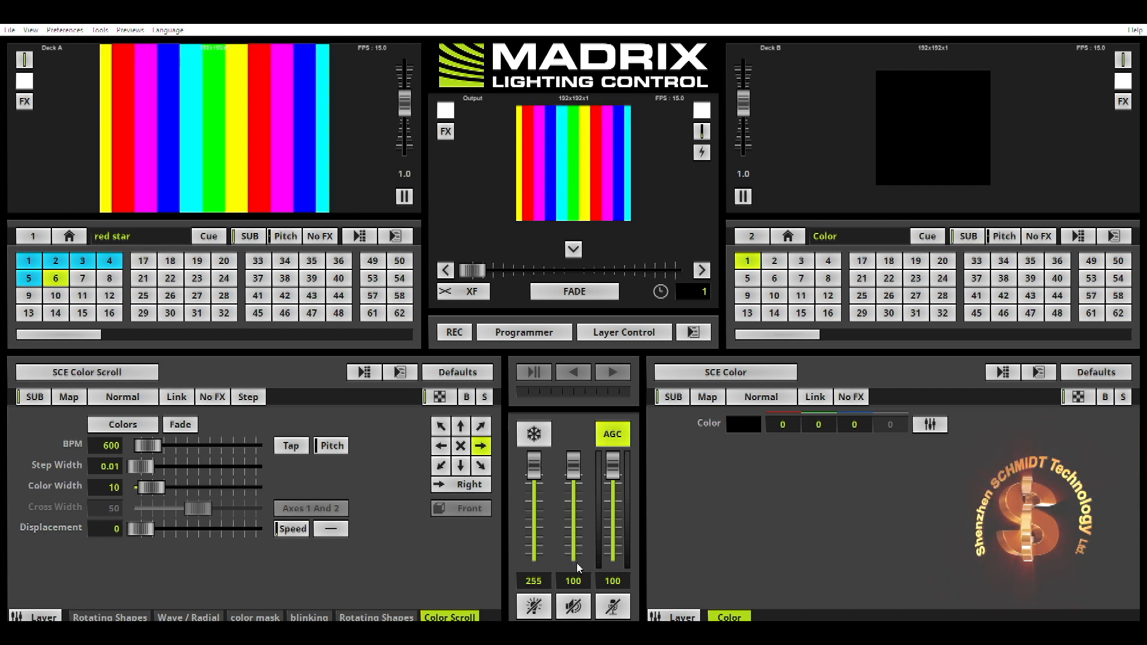
click(460, 446)
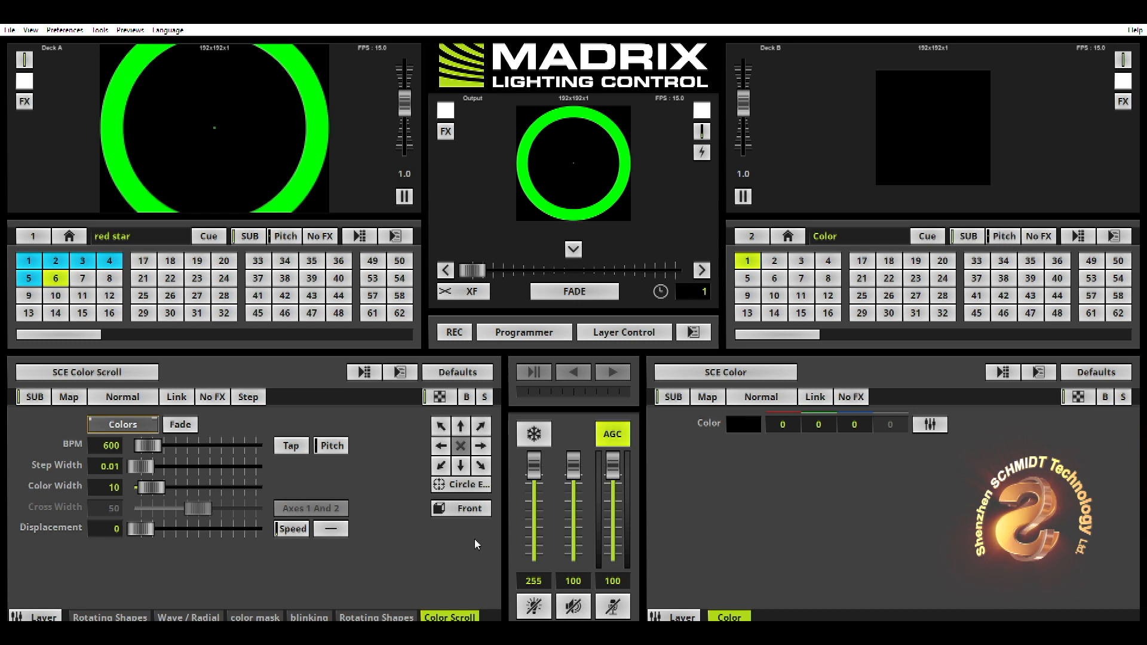
Step: Set the Color Scroll layer's BPM to 2316, color width to 25 and step width to 1, and enable Fade
drag(153, 443, 173, 436)
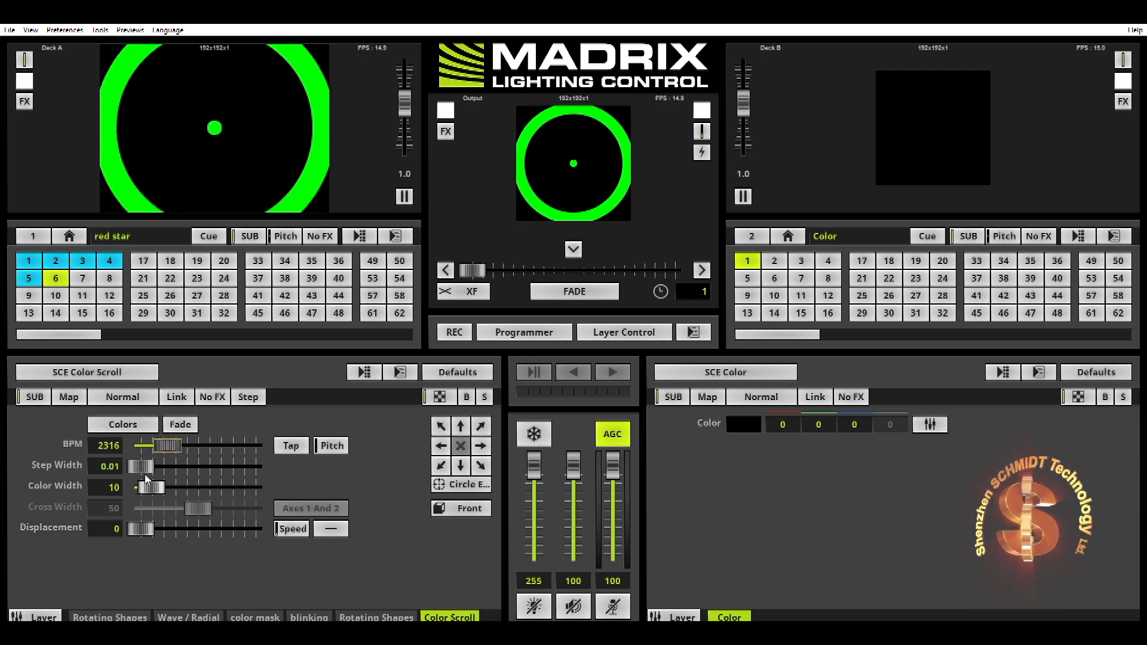
mouse_move(161, 481)
mouse_down()
mouse_move(123, 487)
mouse_move(139, 485)
mouse_up()
text(25)
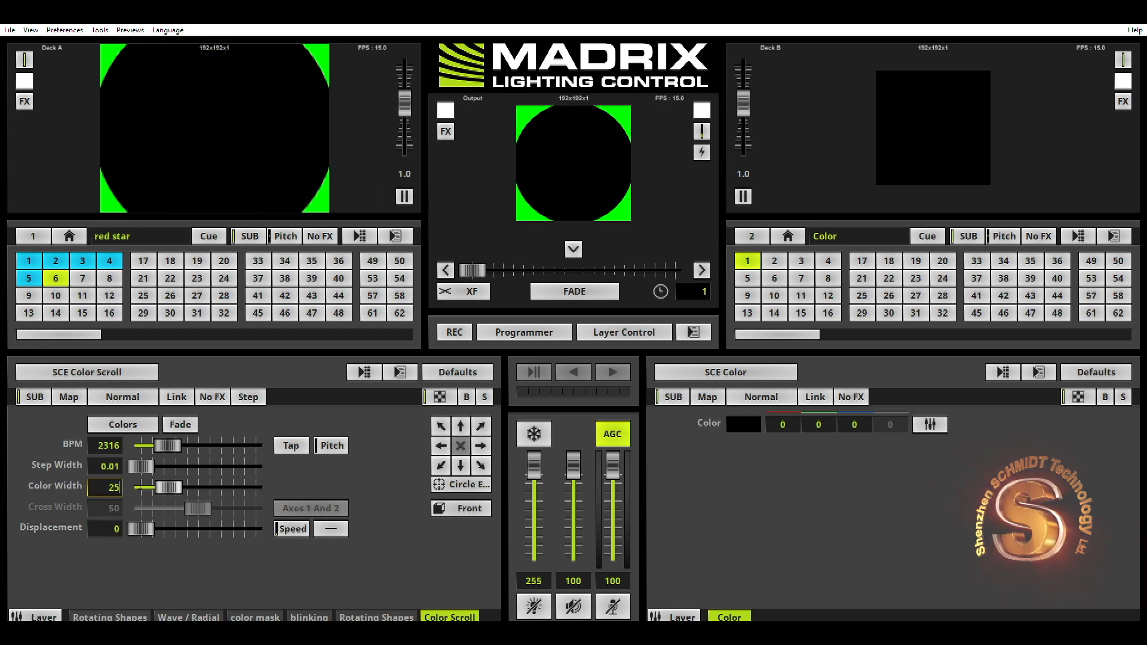
drag(120, 466, 137, 466)
text(1)
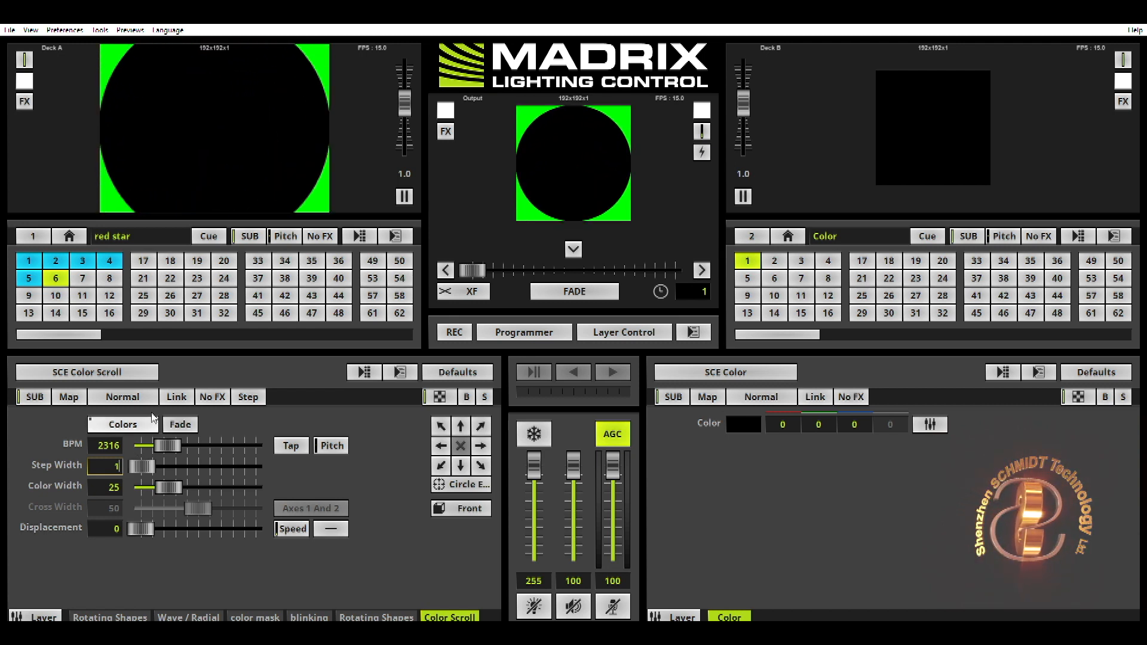
click(179, 423)
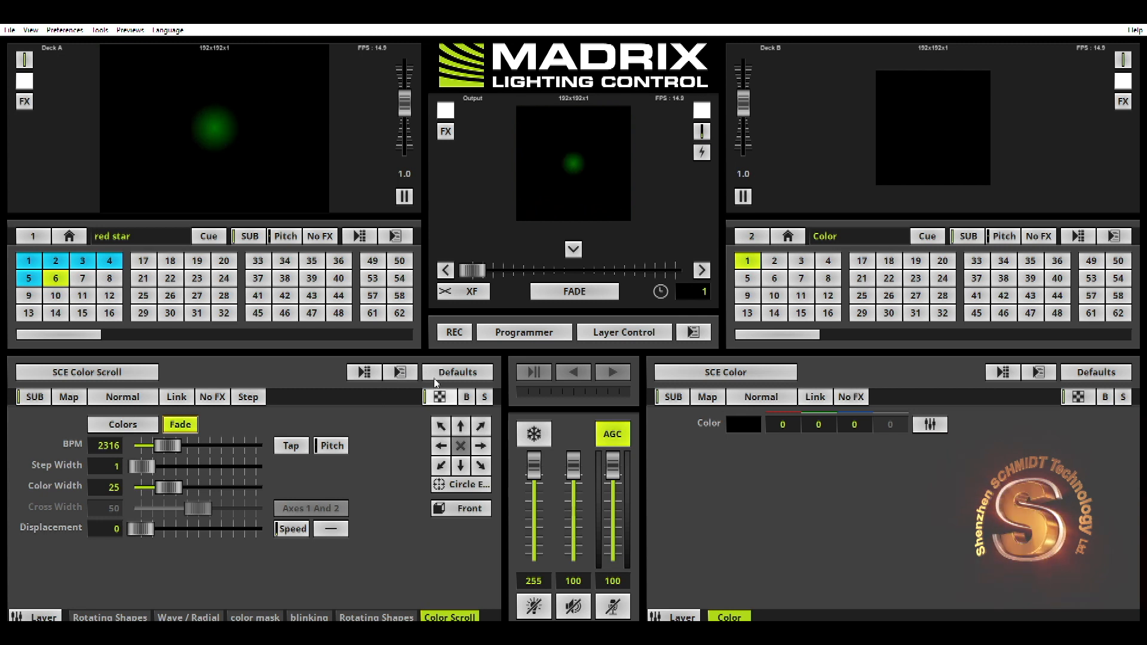
Step: Briefly try transparency on the Color Scroll layer, then move the layer to the start of the layer order, before Rotating Shapes
click(439, 397)
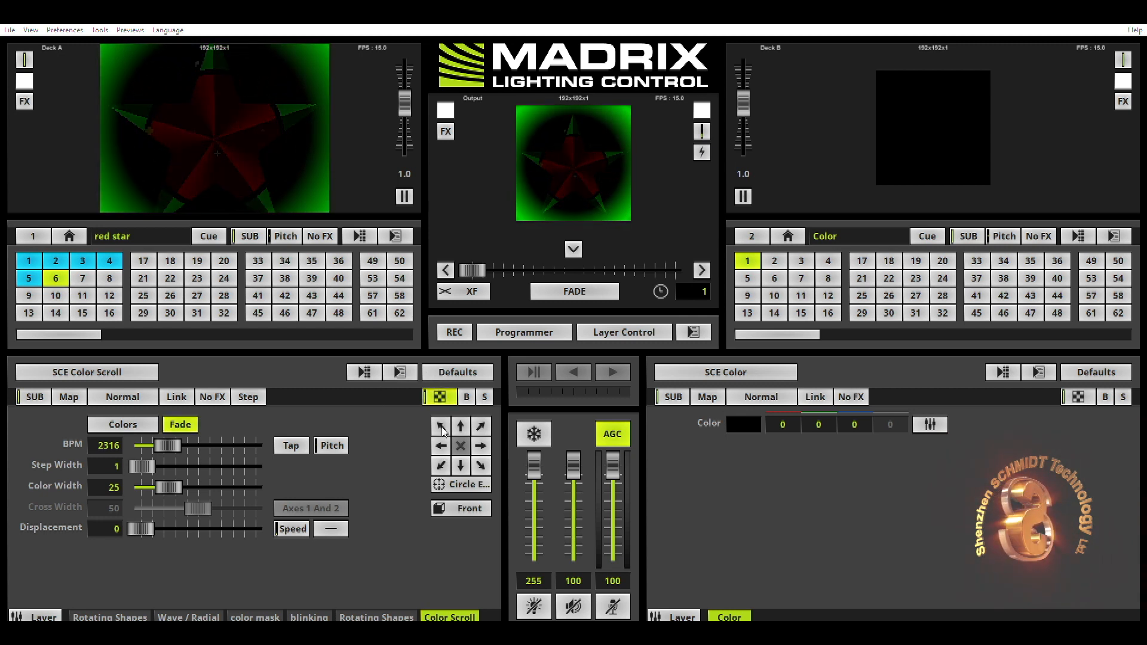
click(440, 398)
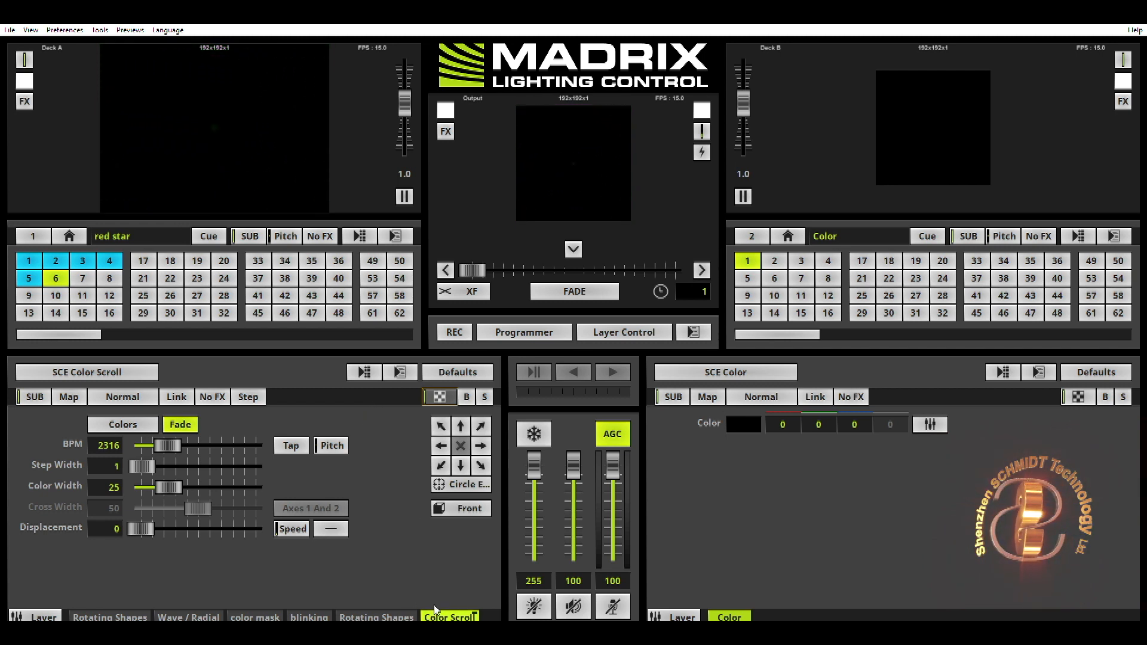
drag(449, 617, 104, 609)
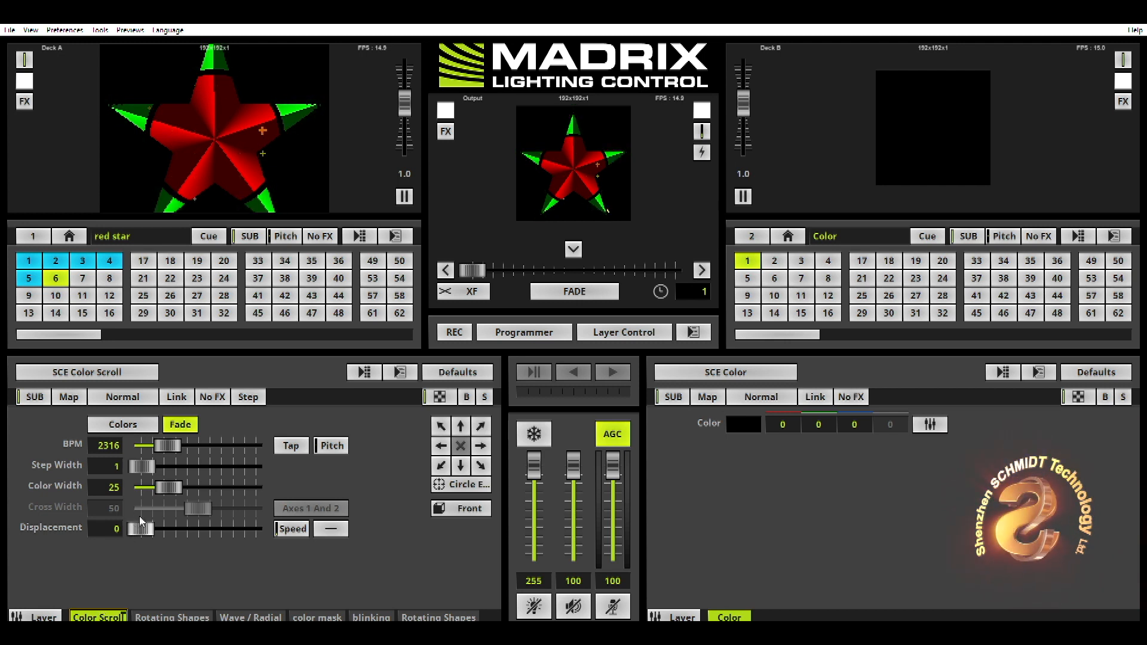
Step: Set the Color Scroll layer's displacement to 48, color width to 10 and BPM to 1105, and enable the Speed option for displacement
drag(143, 524, 160, 523)
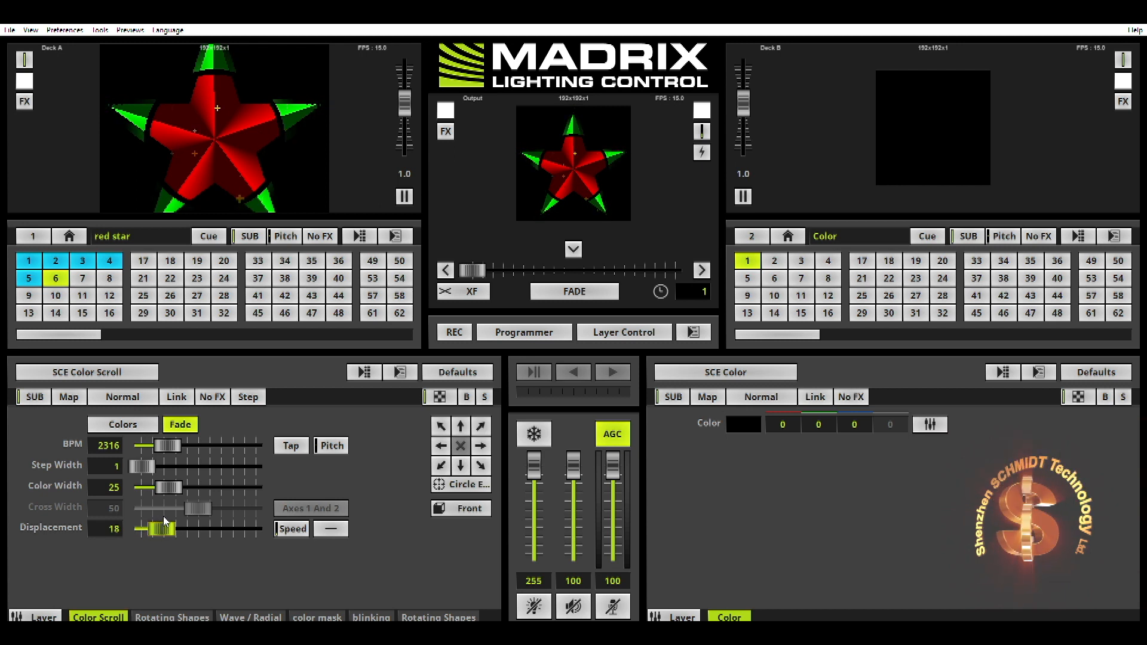
drag(163, 516, 189, 511)
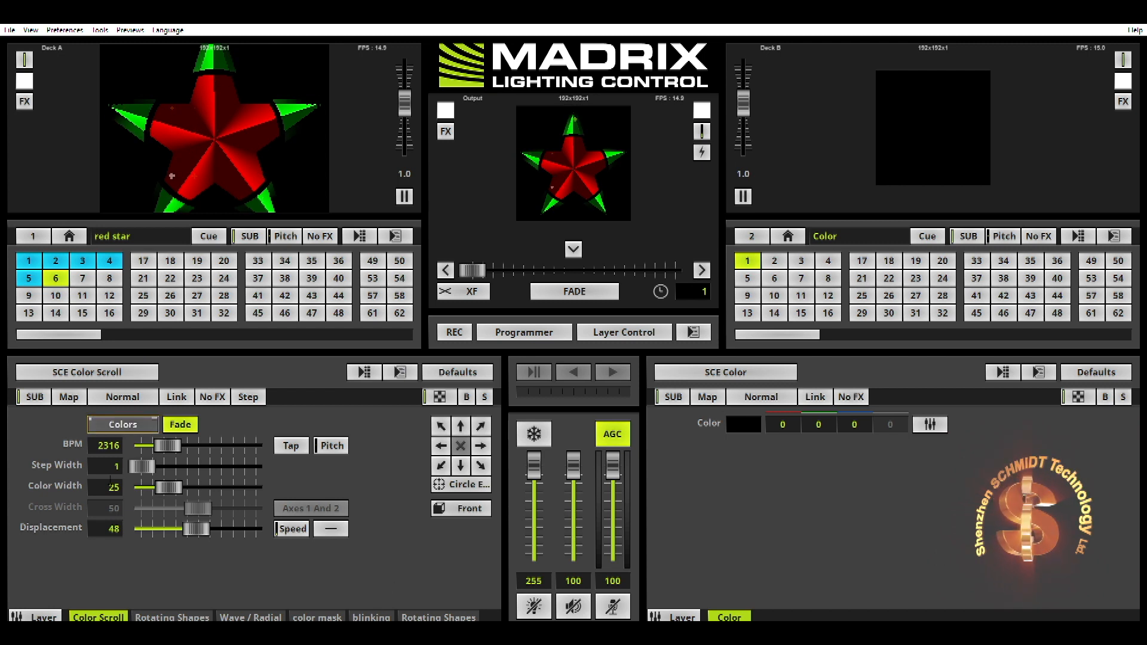
click(117, 485)
text(10)
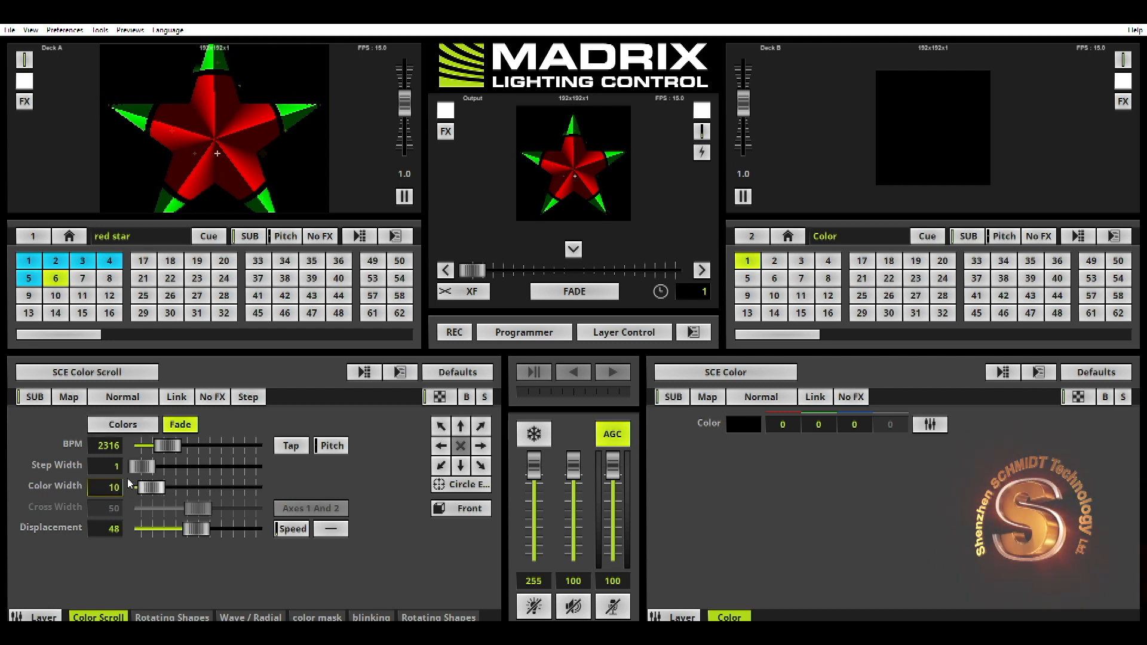
drag(147, 441, 149, 436)
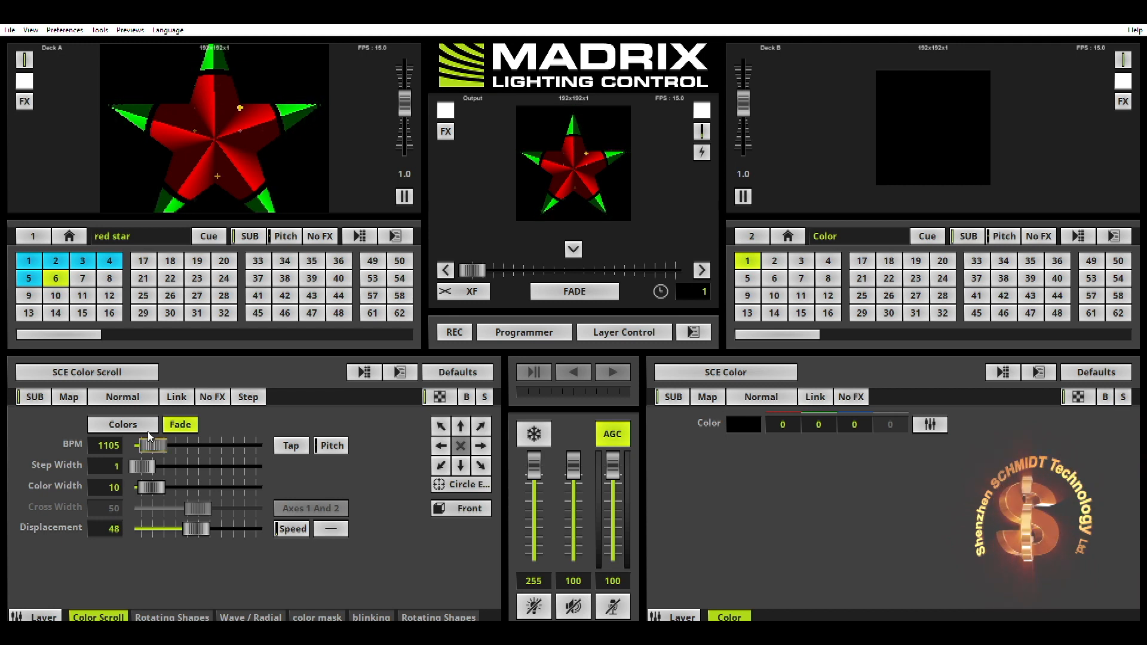
click(292, 529)
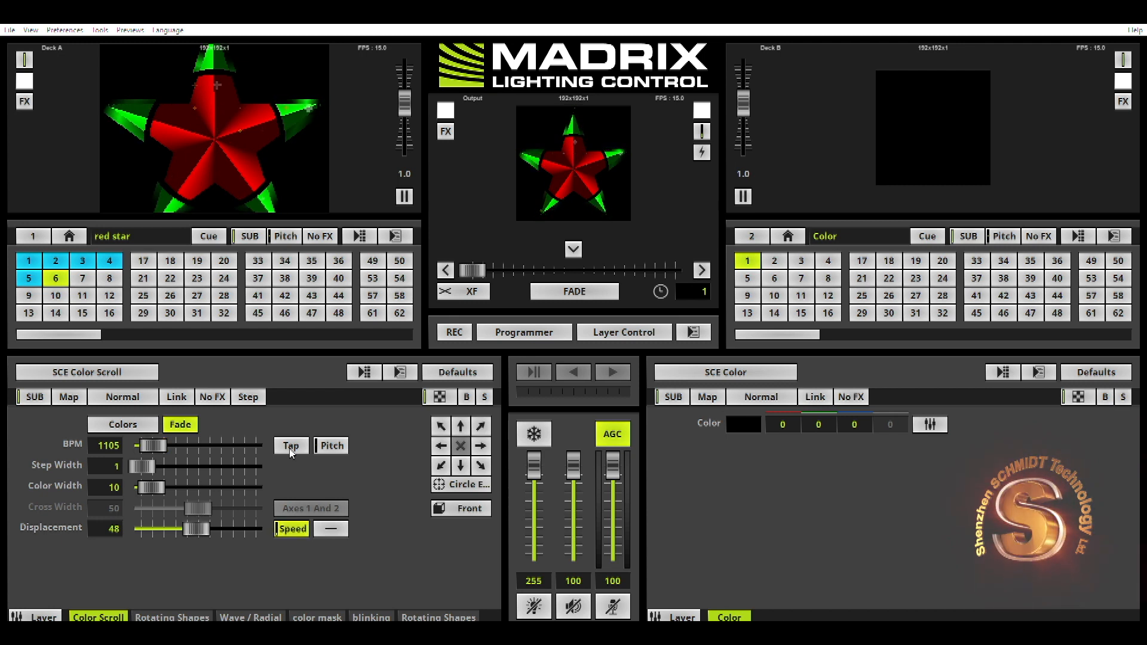